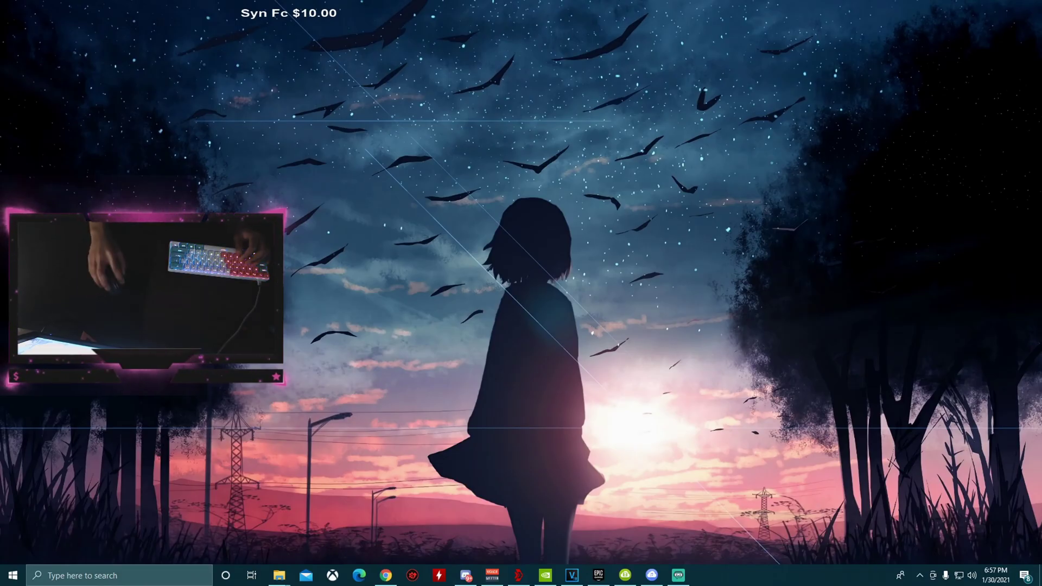
Open Device Manager, expand the network adapters and select the Intel(R) Ethernet Connection (11) I219-V
{"action": "left_click", "coordinate": [109, 576]}
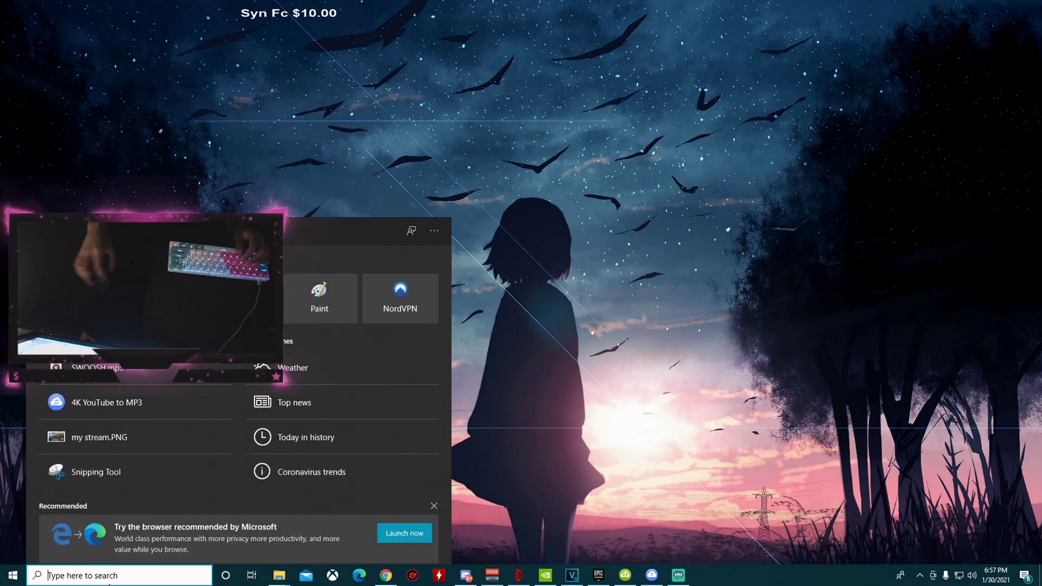
{"action": "type", "text": "devic"}
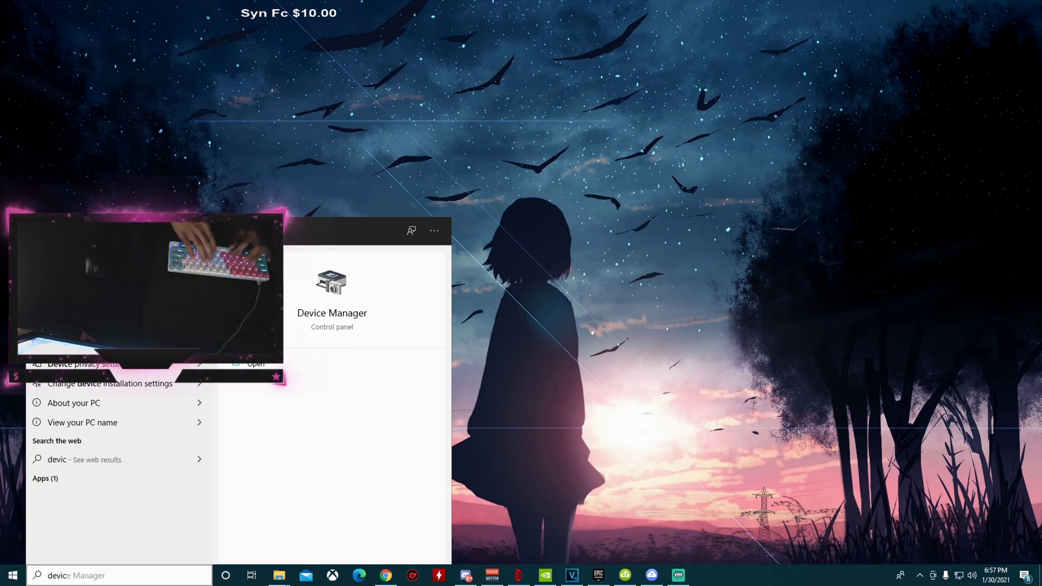
{"action": "key", "text": "Return"}
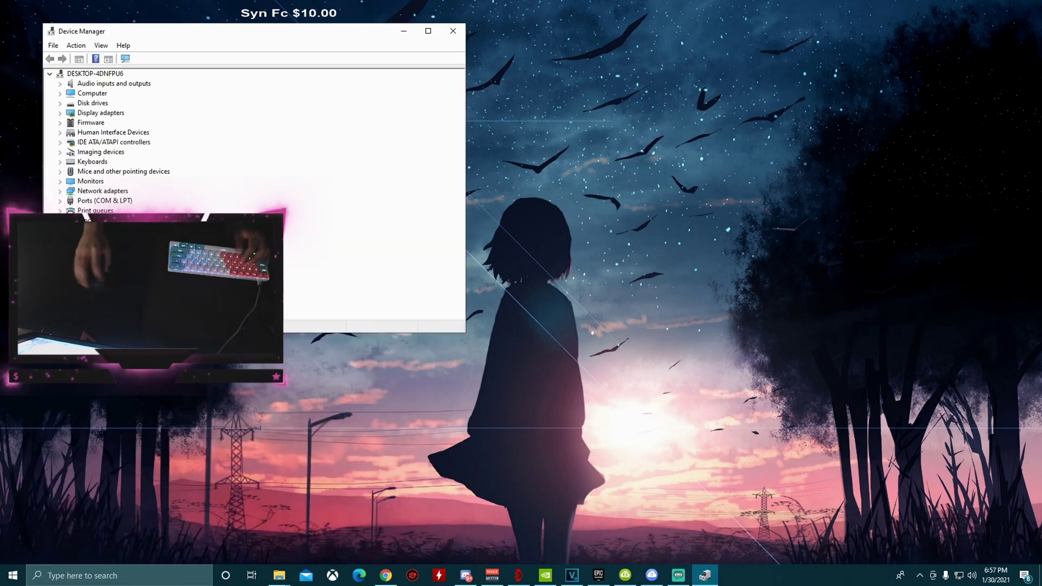
{"action": "left_click", "coordinate": [61, 191]}
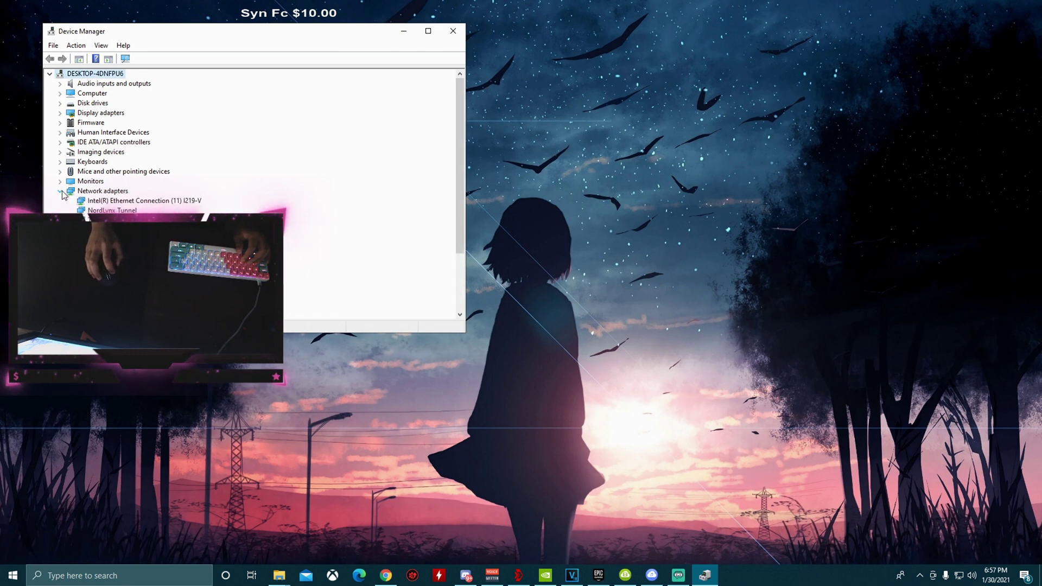
{"action": "left_click", "coordinate": [108, 201]}
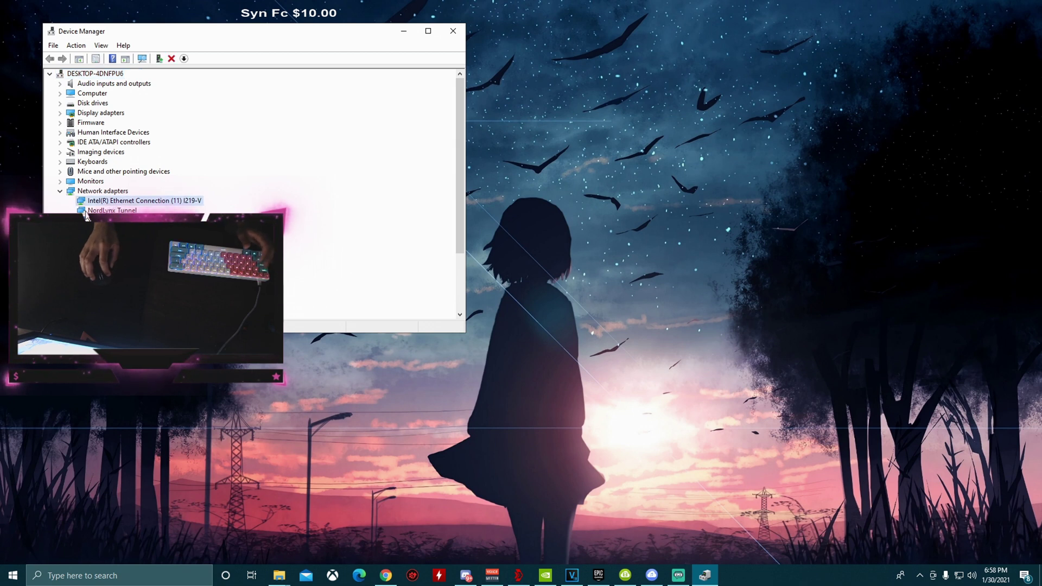
{"action": "scroll", "coordinate": [111, 175], "scroll_direction": "down", "scroll_amount": 1}
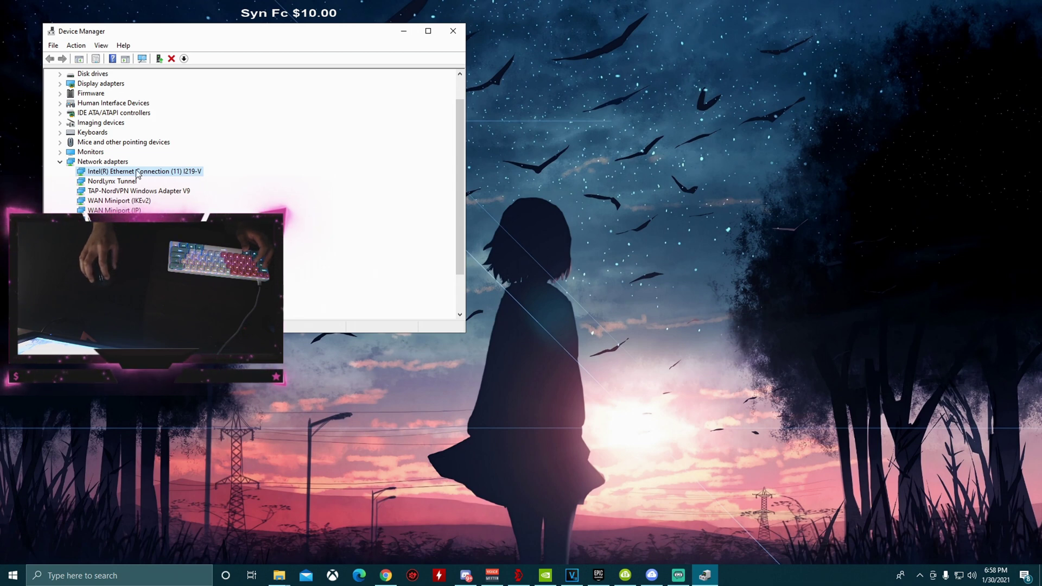
{"action": "right_click", "coordinate": [136, 171]}
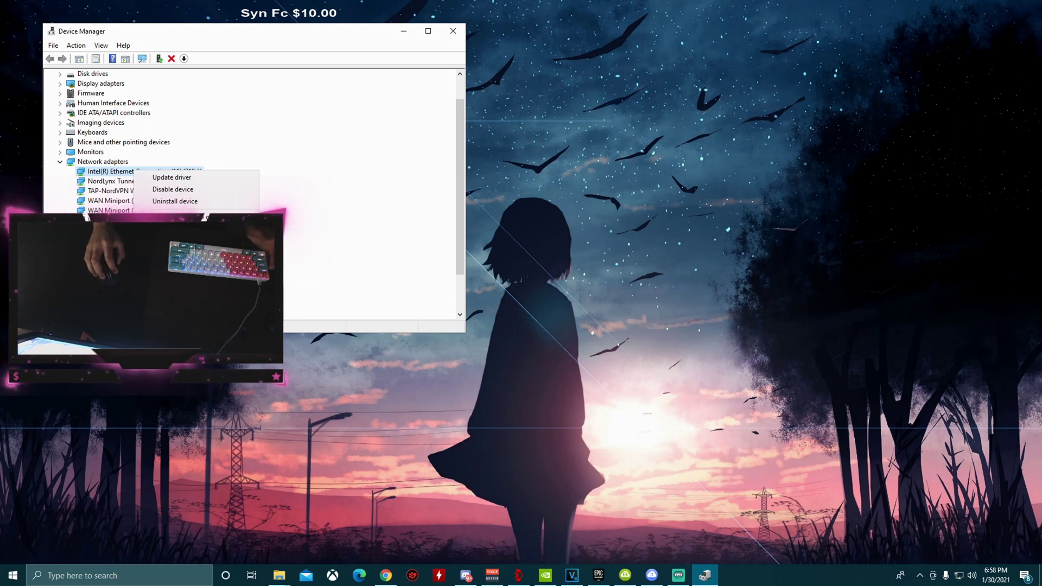
{"action": "left_click", "coordinate": [183, 178]}
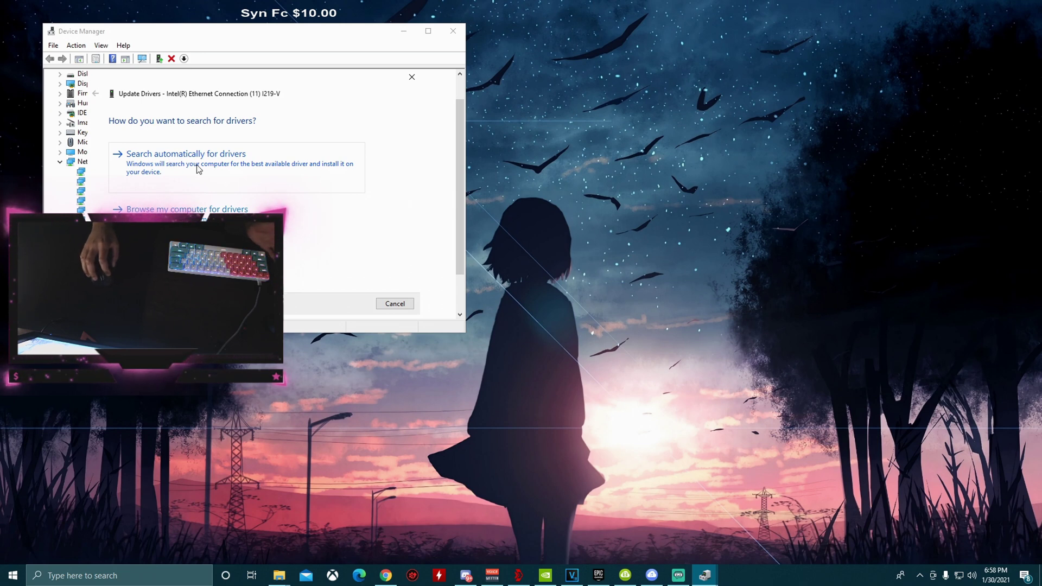
{"action": "left_click", "coordinate": [395, 304]}
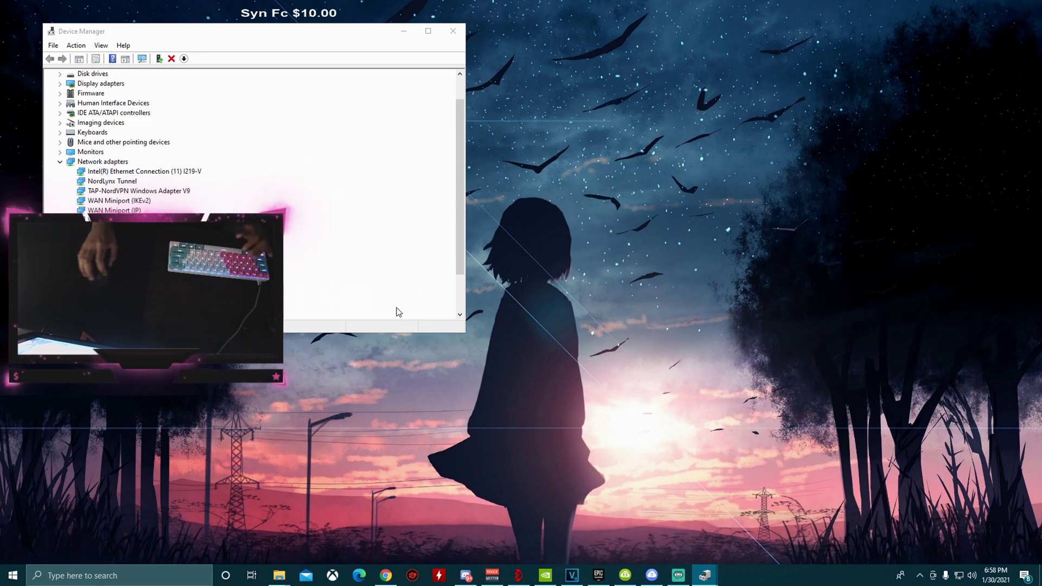
Open the advanced properties of the Intel(R) Ethernet Connection (11) I219-V adapter and check the Enable PME setting
{"action": "double_click", "coordinate": [110, 173]}
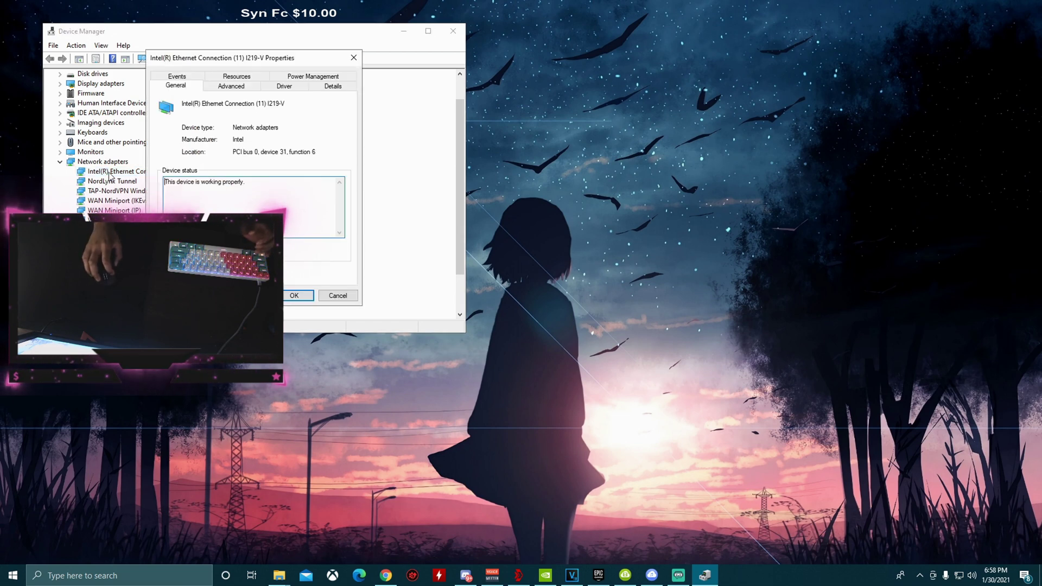
{"action": "left_click", "coordinate": [226, 88]}
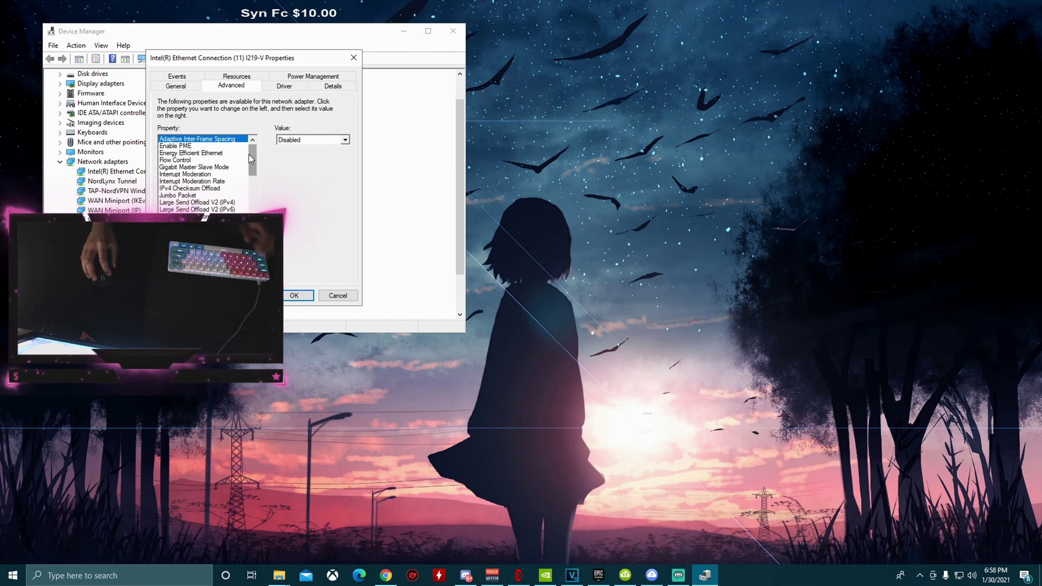
{"action": "left_click", "coordinate": [177, 146]}
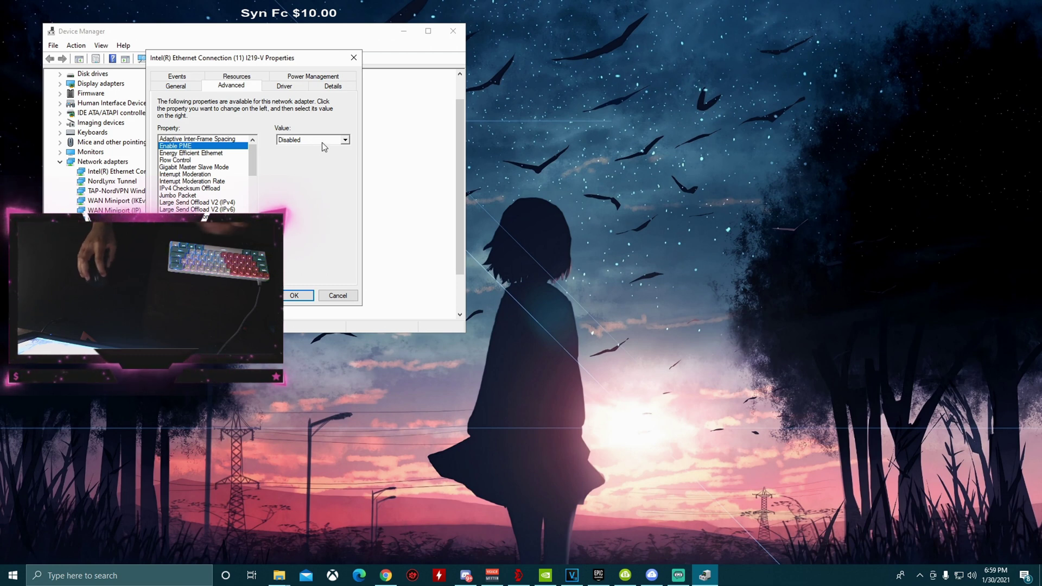
{"action": "left_click", "coordinate": [169, 154]}
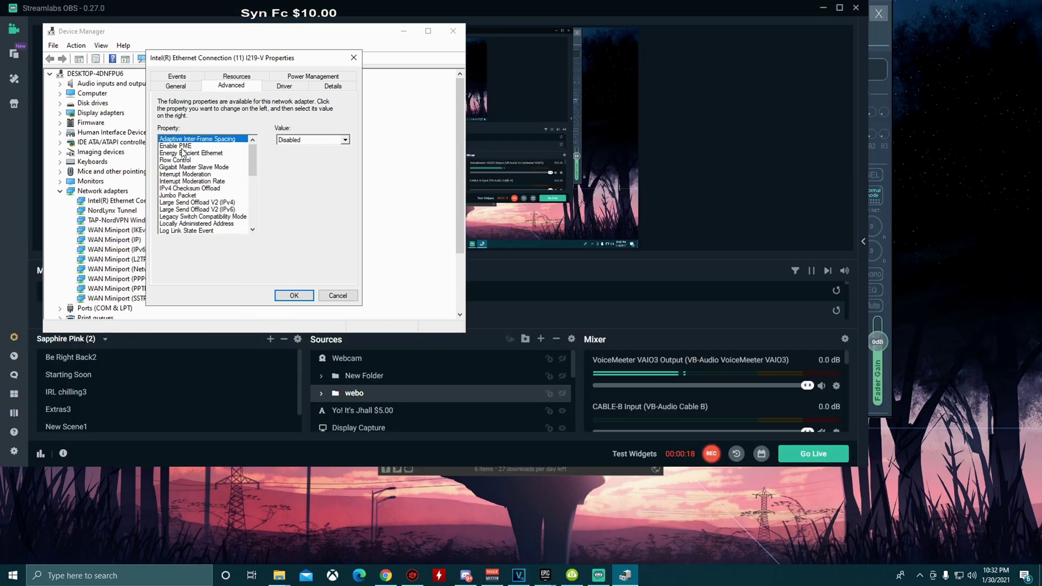
Review the adapter's advanced property values one by one, from Energy Efficient Ethernet through Log Link State Event
{"action": "key", "text": "Up"}
{"action": "left_click", "coordinate": [183, 154]}
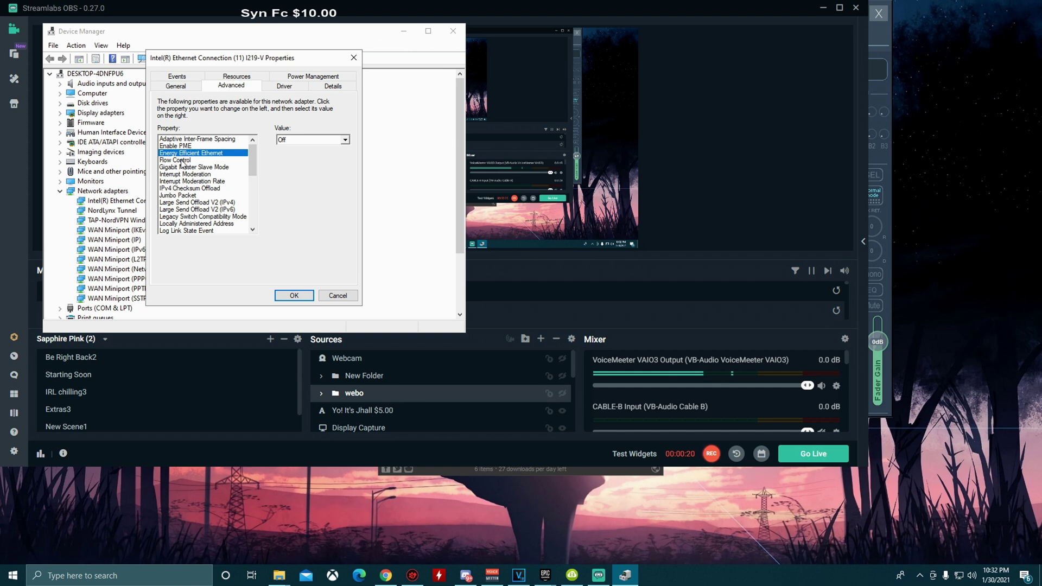
{"action": "left_click", "coordinate": [184, 161]}
{"action": "left_click", "coordinate": [183, 168]}
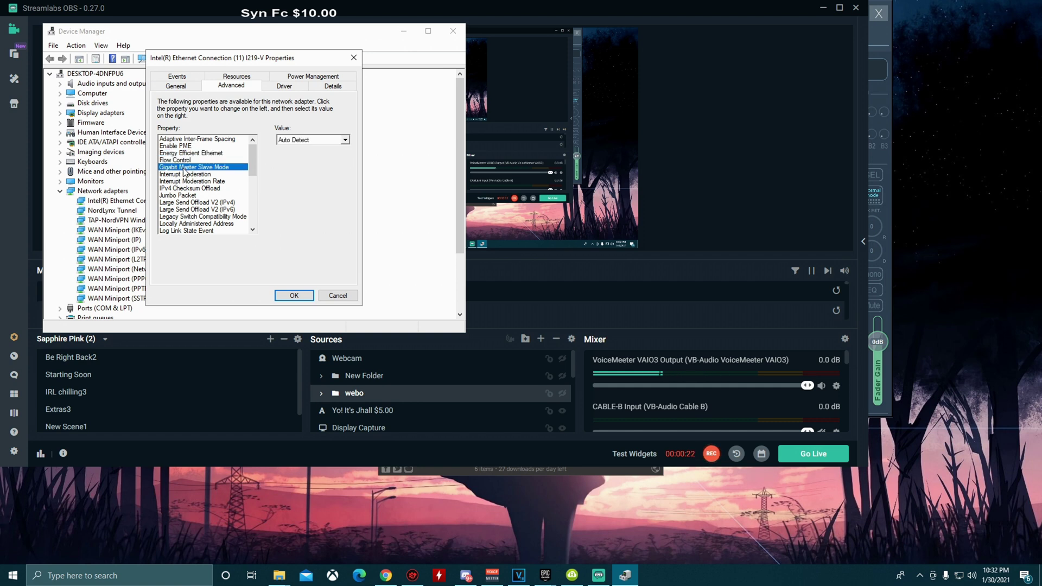
{"action": "left_click", "coordinate": [184, 174]}
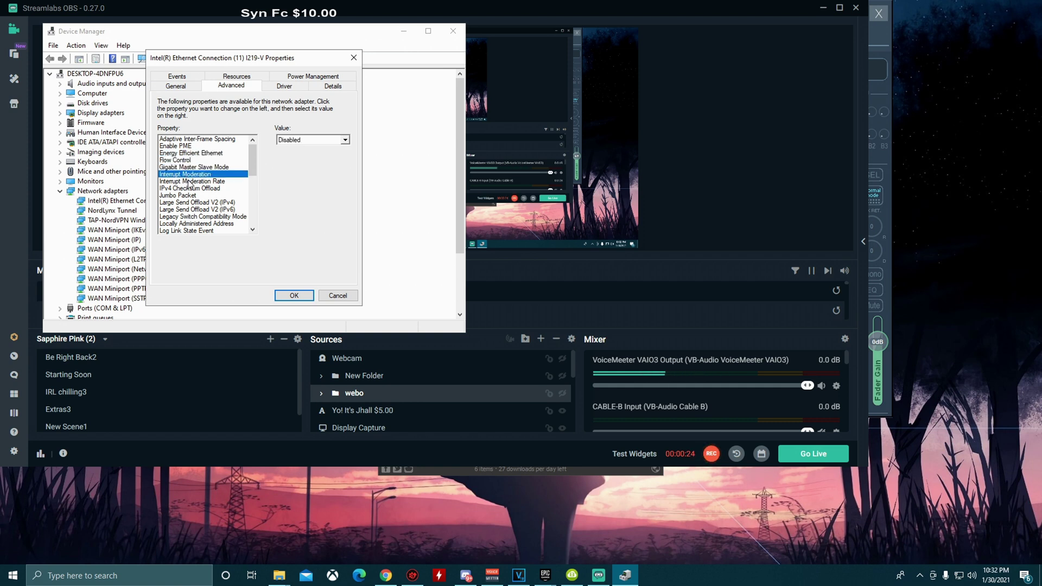
{"action": "left_click", "coordinate": [189, 182]}
{"action": "left_click", "coordinate": [190, 188]}
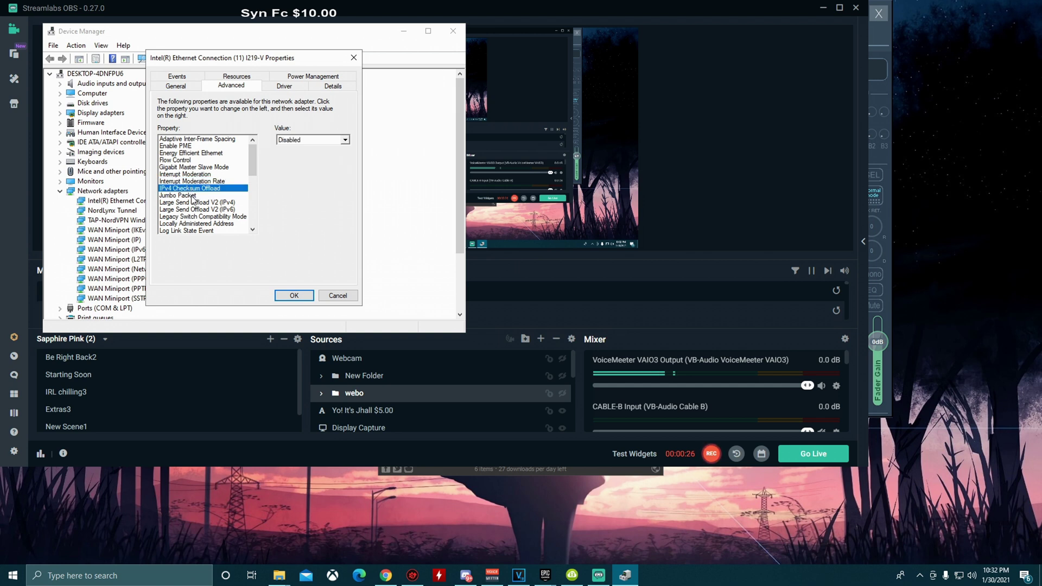
{"action": "left_click", "coordinate": [192, 196]}
{"action": "left_click", "coordinate": [196, 203]}
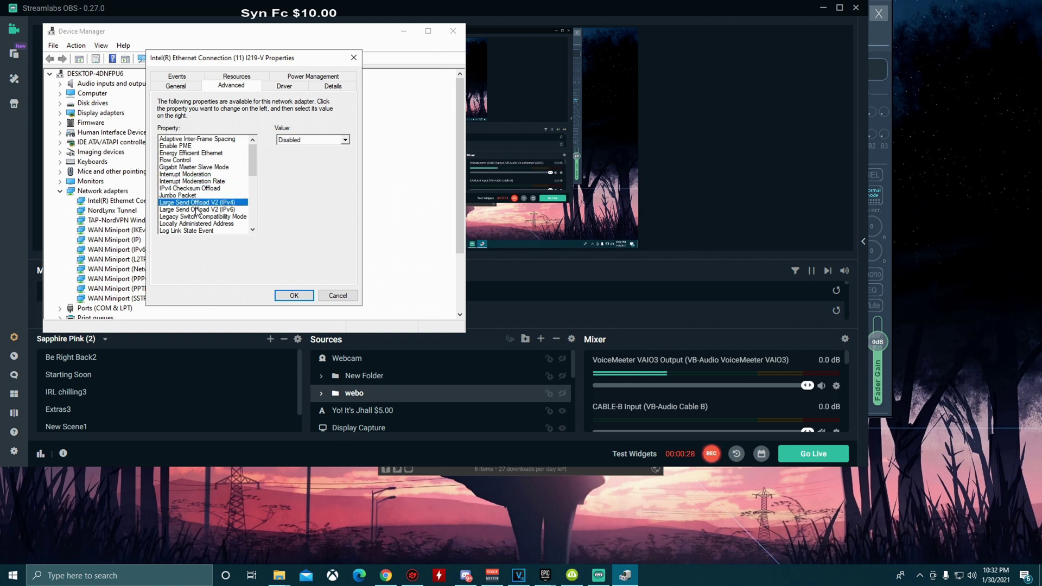
{"action": "left_click", "coordinate": [200, 210]}
{"action": "left_click", "coordinate": [203, 217]}
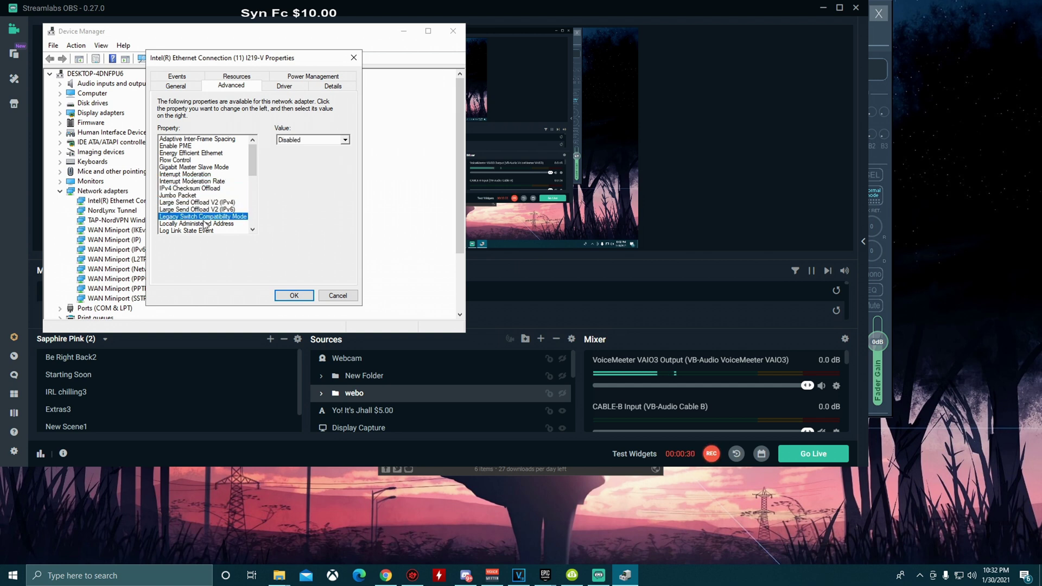
{"action": "left_click", "coordinate": [204, 223]}
{"action": "left_click", "coordinate": [203, 230]}
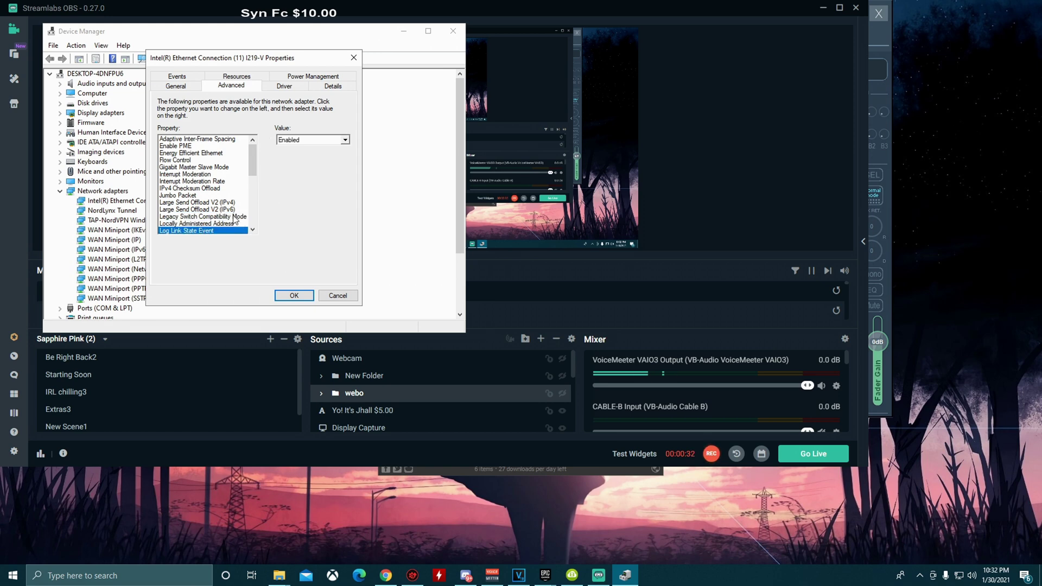
Check the queue options offered for the Maximum Number of RSS Queues property
{"action": "left_click_drag", "start_coordinate": [255, 163], "coordinate": [255, 191]}
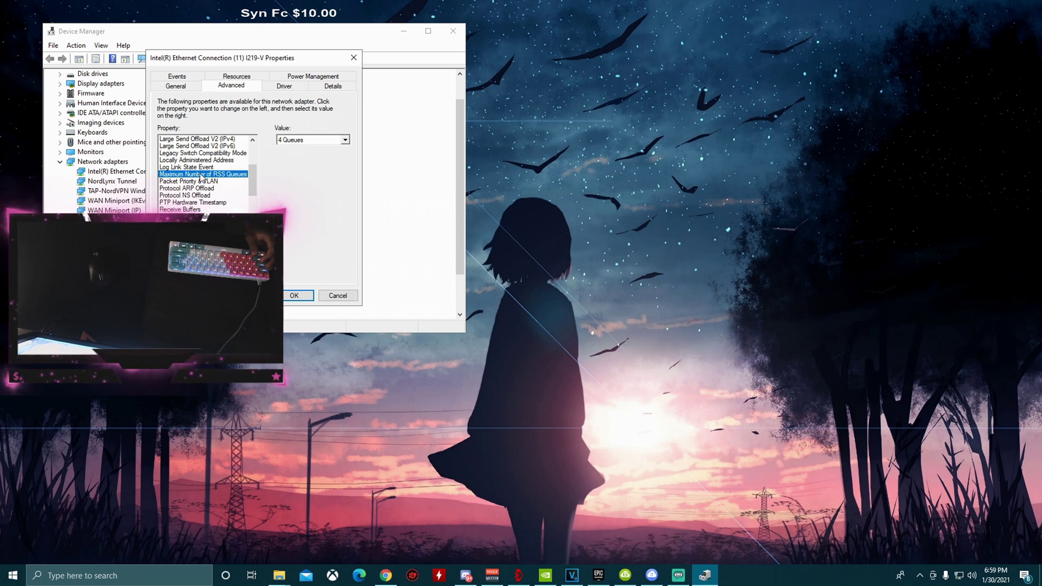
{"action": "left_click", "coordinate": [299, 142]}
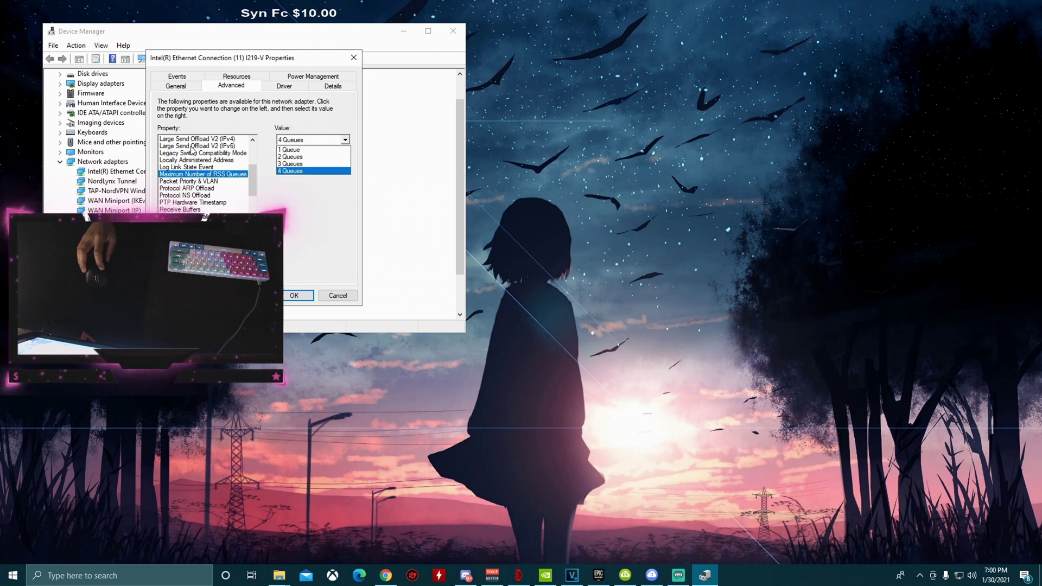
{"action": "left_click", "coordinate": [284, 141]}
{"action": "left_click", "coordinate": [285, 142]}
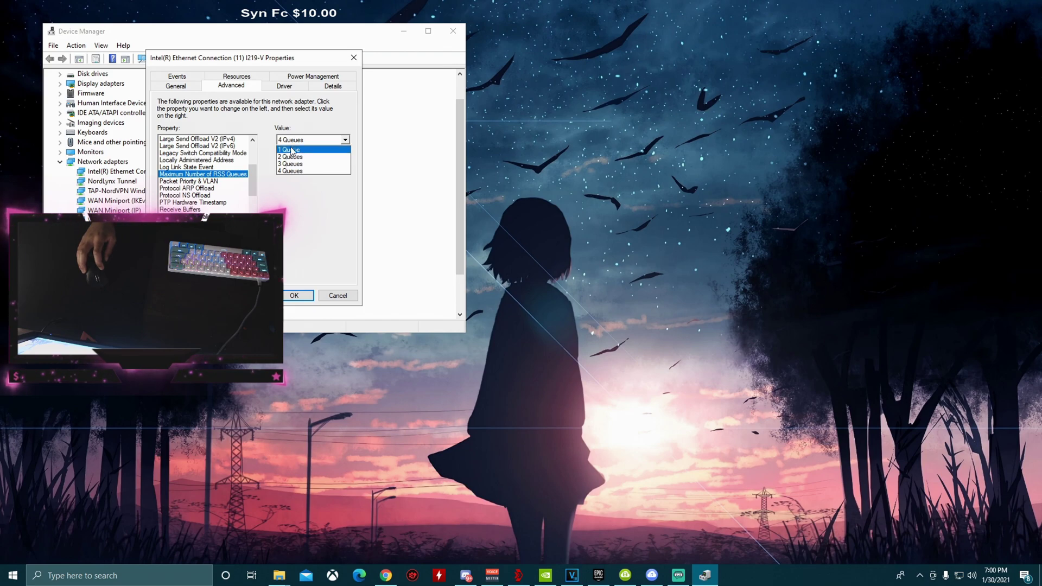
{"action": "left_click", "coordinate": [285, 141]}
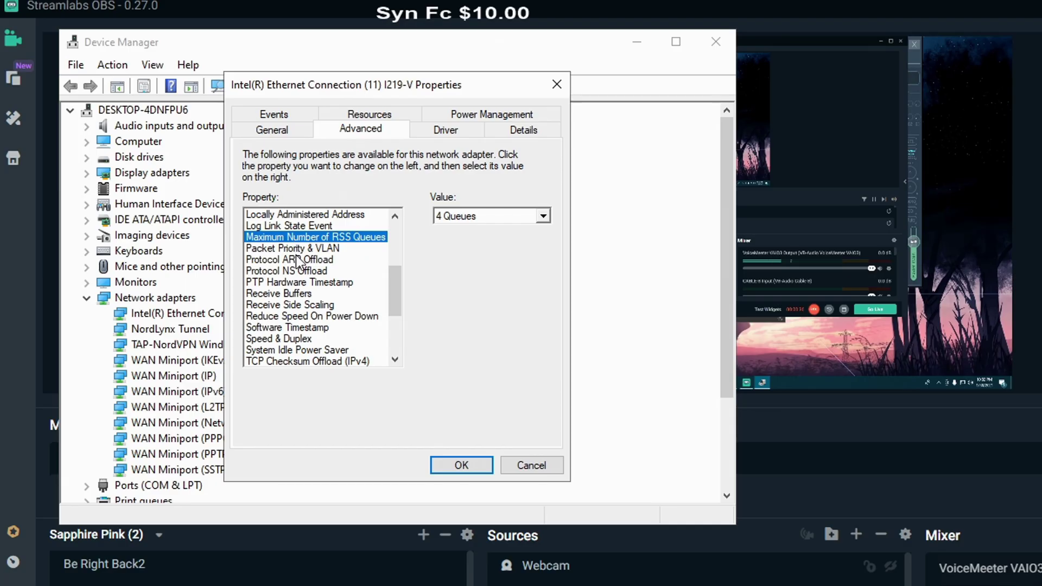
Review the values of Packet Priority & VLAN, Protocol ARP Offload, Protocol NS Offload, PTP Hardware Timestamp and Receive Buffers
{"action": "left_click", "coordinate": [296, 250]}
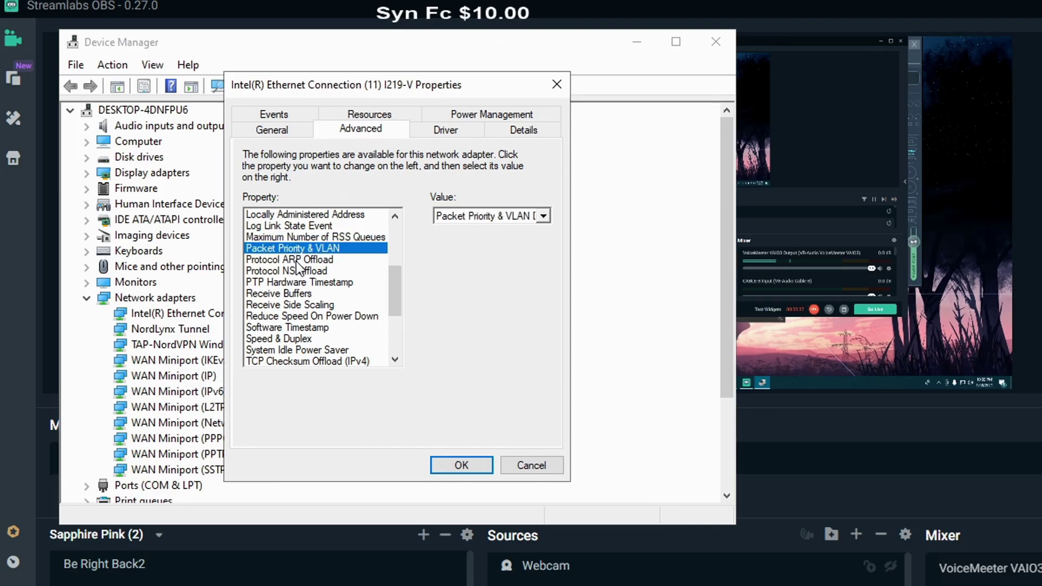
{"action": "left_click", "coordinate": [296, 261]}
{"action": "left_click", "coordinate": [297, 272]}
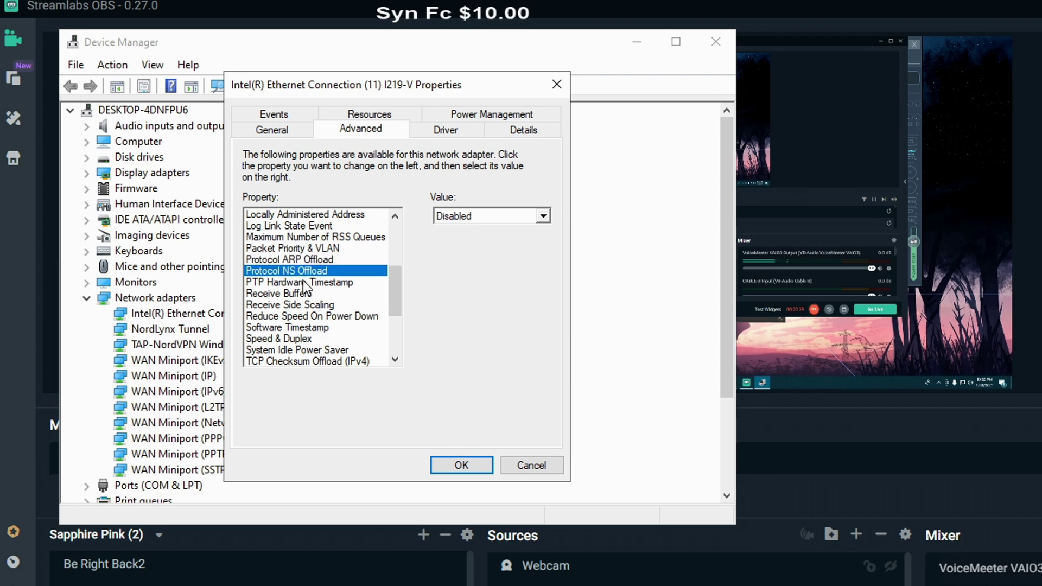
{"action": "left_click", "coordinate": [304, 282]}
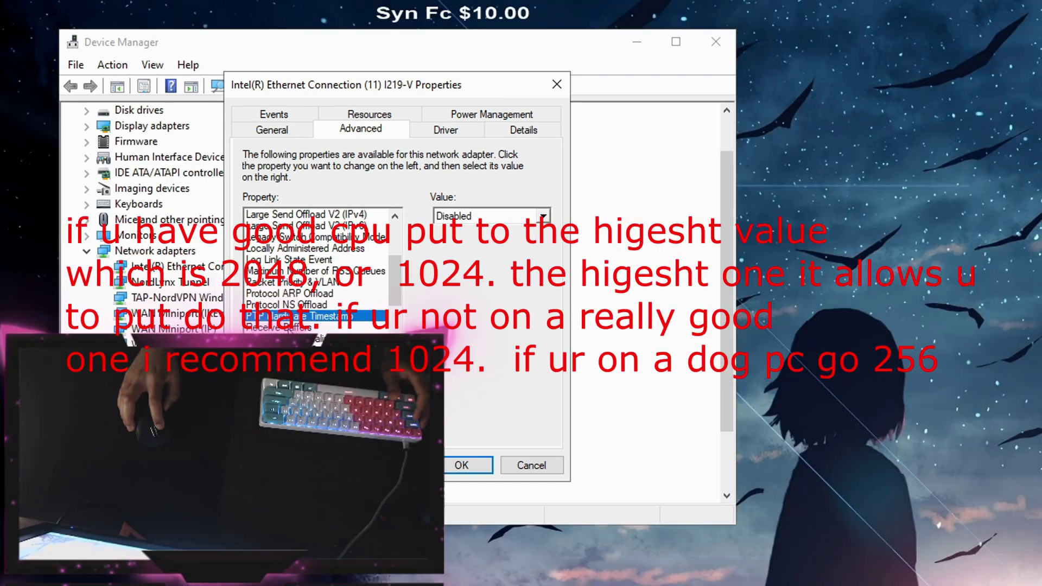
{"action": "left_click", "coordinate": [290, 330]}
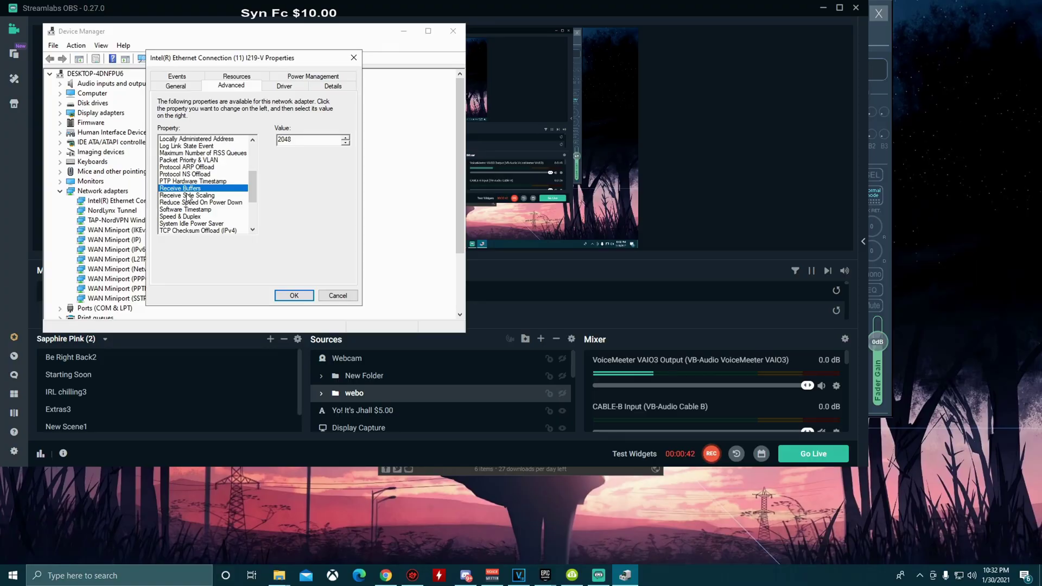
Review the advanced property values from Receive Side Scaling through TCP Checksum Offload (IPv4)
{"action": "left_click", "coordinate": [192, 195]}
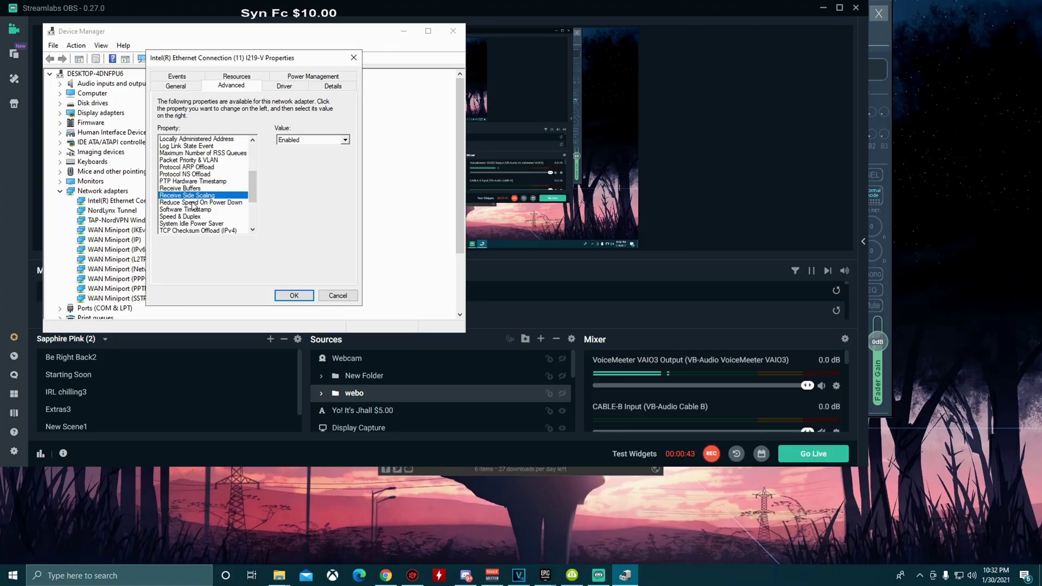
{"action": "left_click", "coordinate": [193, 203]}
{"action": "left_click", "coordinate": [193, 210]}
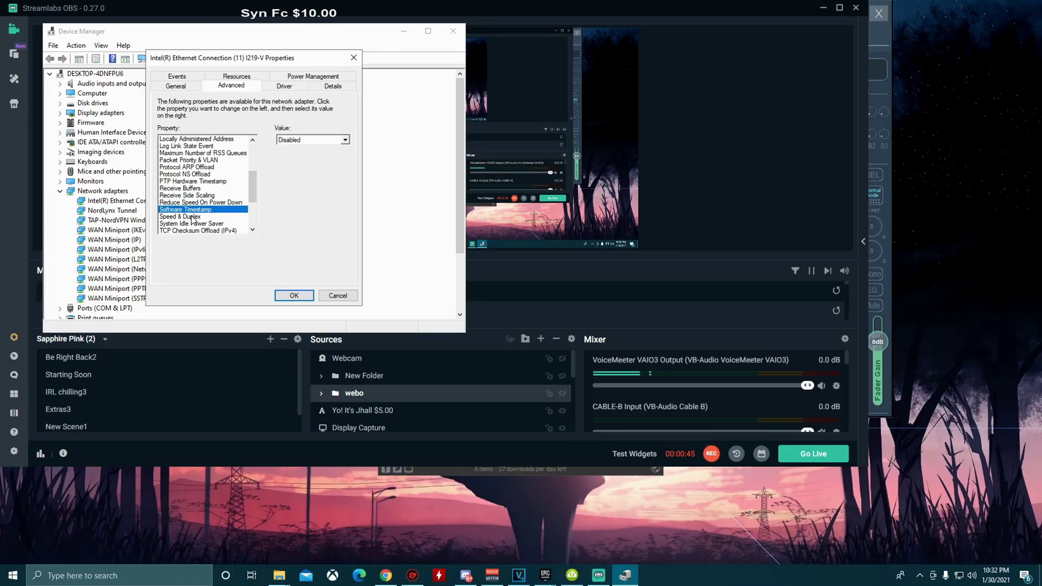
{"action": "left_click", "coordinate": [192, 217]}
{"action": "left_click", "coordinate": [196, 224]}
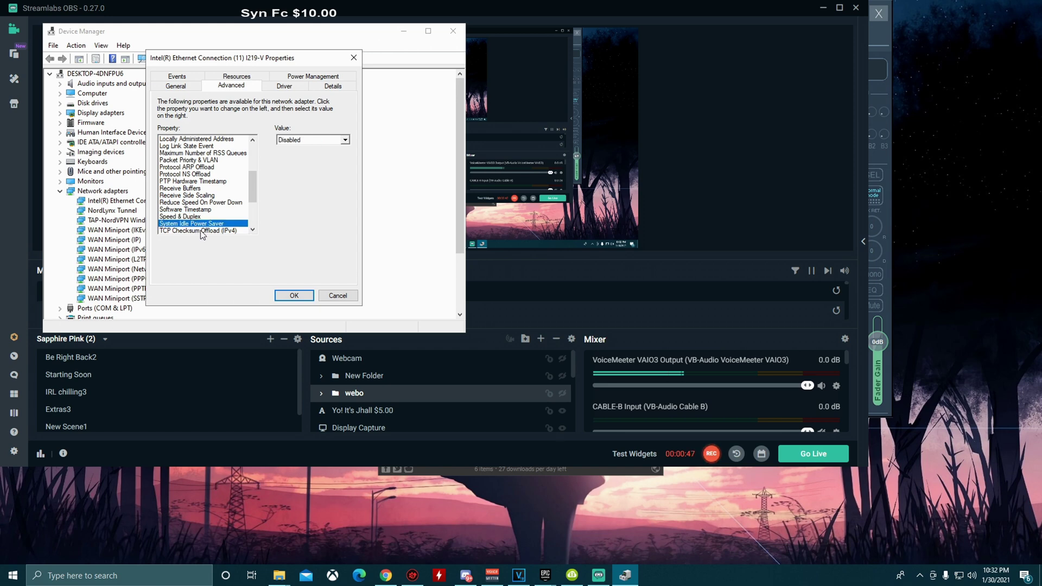
{"action": "left_click", "coordinate": [202, 231]}
Review the values of TCP Checksum Offload (IPv6), Transmit Buffers, UDP Checksum Offload (IPv4 and IPv6) and Ultra Low Power Mode
{"action": "left_click_drag", "start_coordinate": [252, 184], "coordinate": [253, 207]}
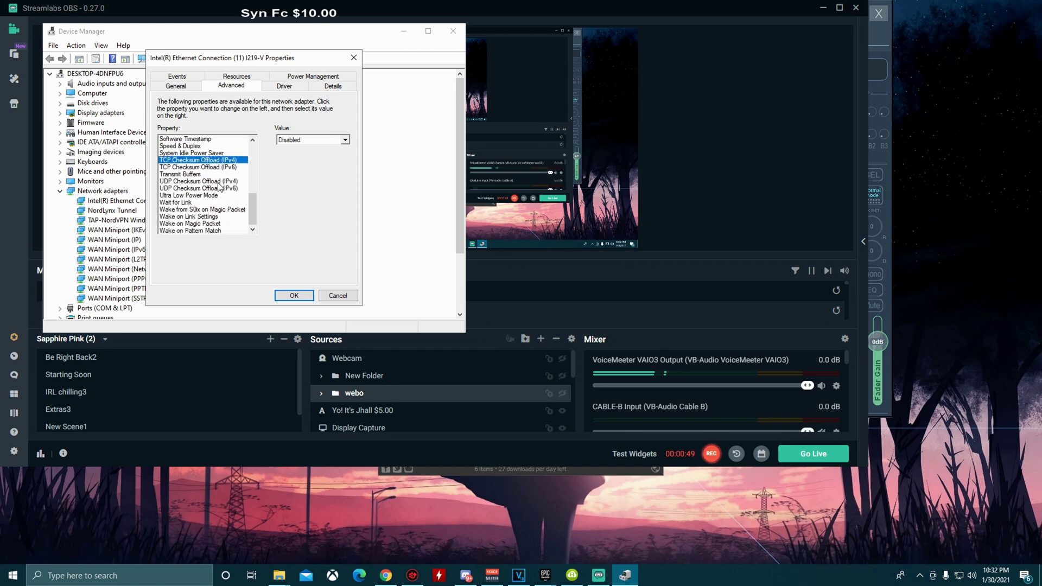
{"action": "left_click", "coordinate": [205, 169]}
{"action": "left_click", "coordinate": [180, 175]}
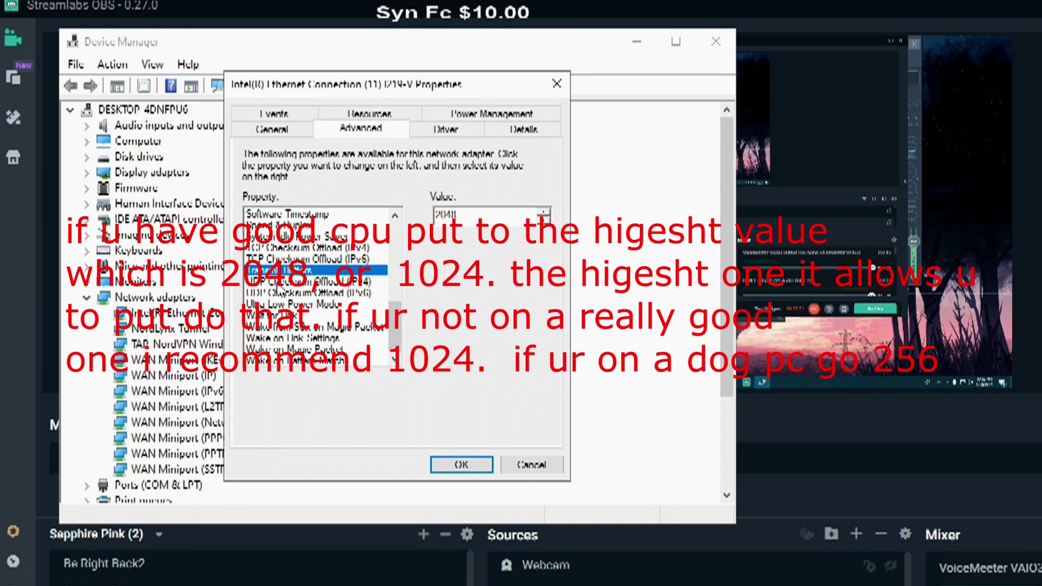
{"action": "left_click", "coordinate": [280, 282]}
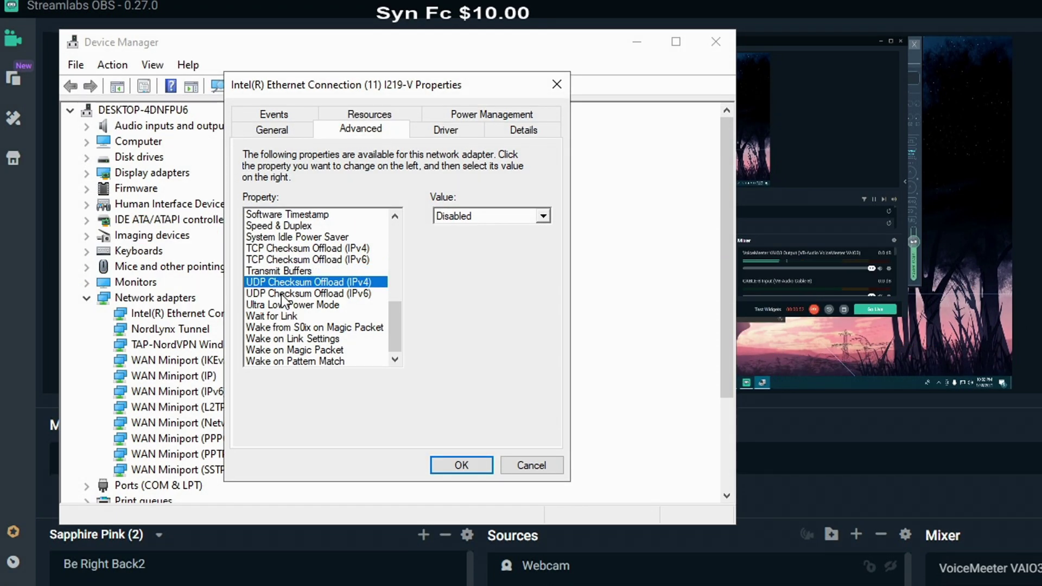
{"action": "left_click", "coordinate": [285, 293]}
{"action": "left_click", "coordinate": [288, 305]}
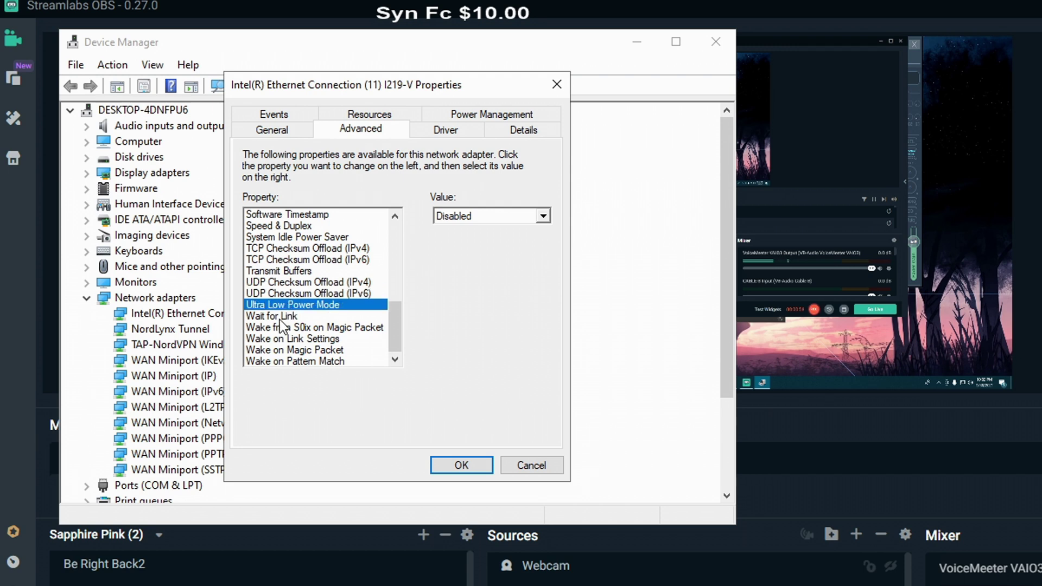
Review the remaining advanced property values from Wait for Link through Wake on Pattern Match, and accept the adapter's properties
{"action": "left_click", "coordinate": [280, 318]}
{"action": "left_click", "coordinate": [284, 327]}
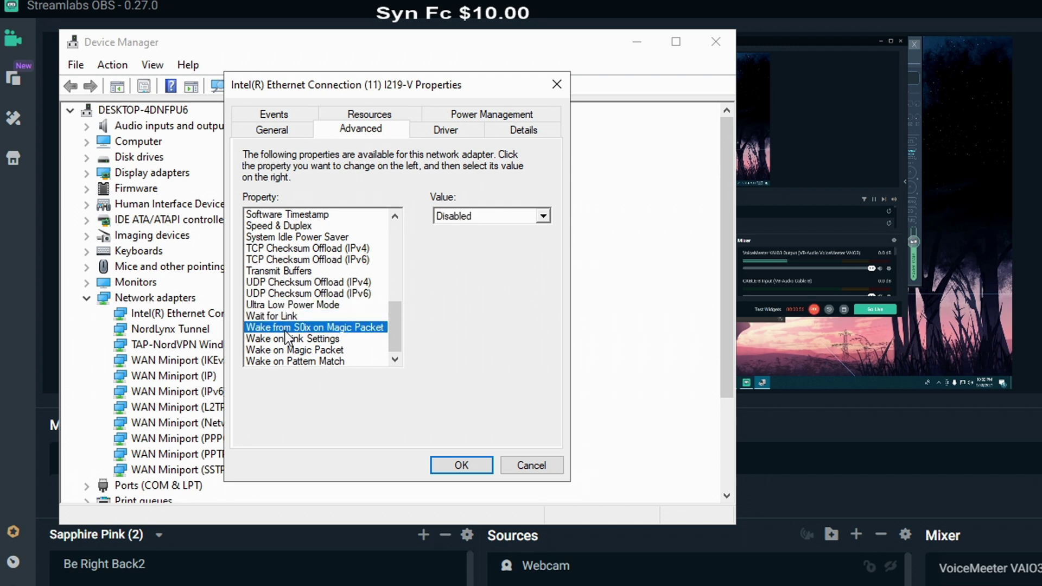
{"action": "left_click", "coordinate": [289, 339]}
{"action": "left_click", "coordinate": [298, 351]}
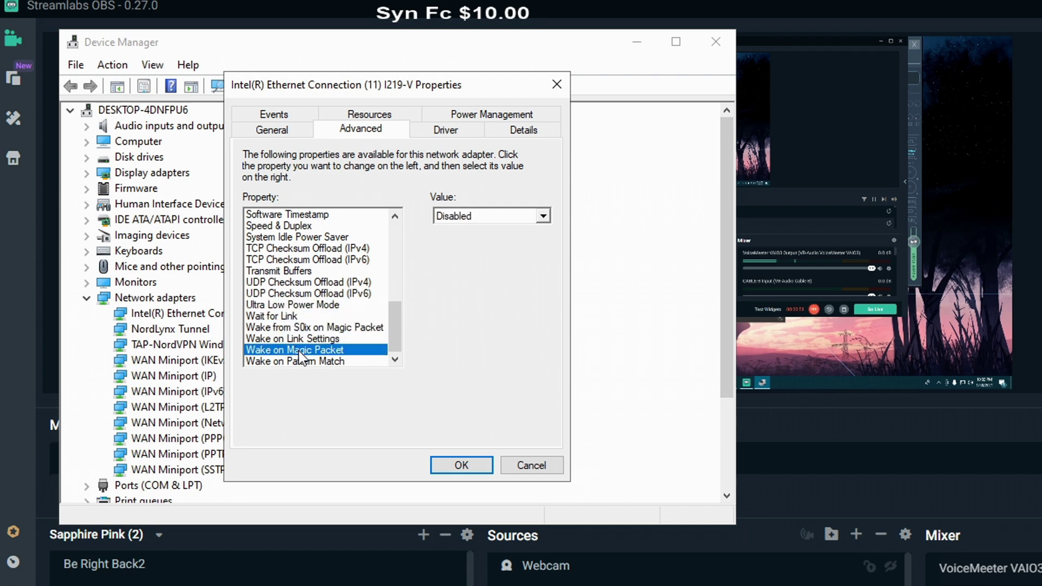
{"action": "left_click", "coordinate": [305, 360]}
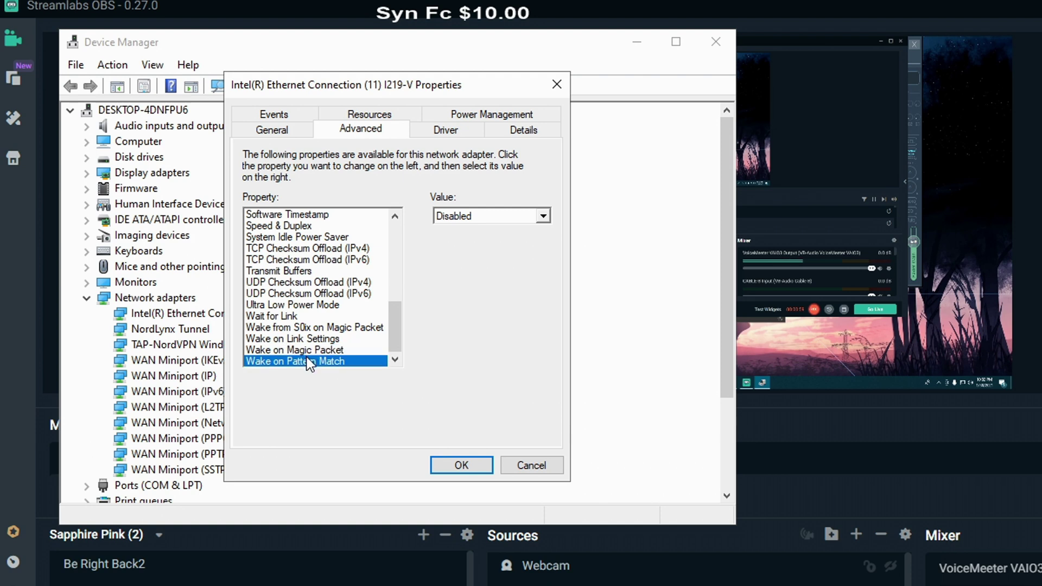
{"action": "left_click", "coordinate": [470, 463]}
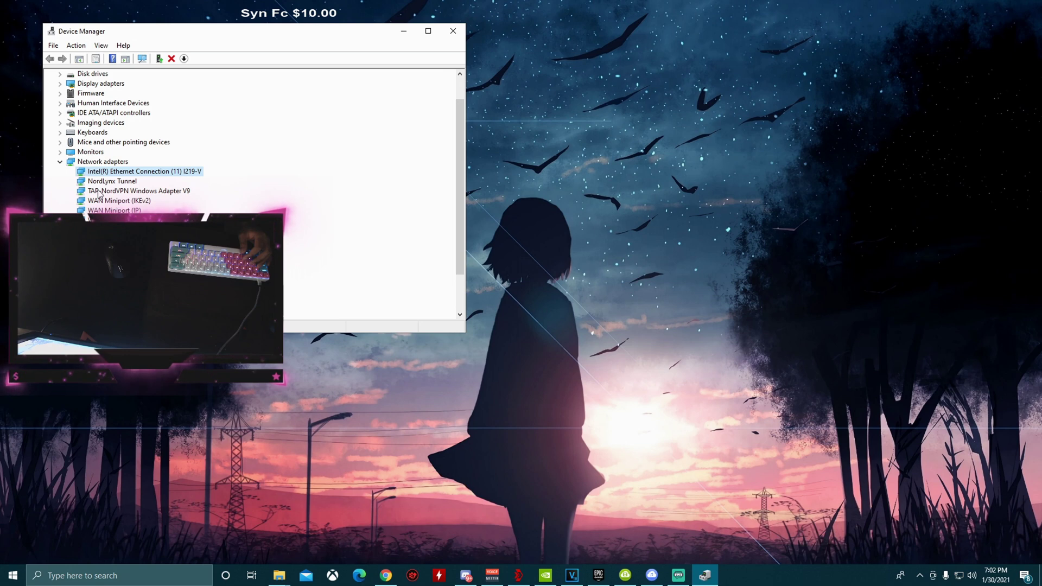
Switch to Chrome and search the web for "driver booster"
{"action": "mouse_move", "coordinate": [386, 579]}
{"action": "left_click", "coordinate": [386, 579]}
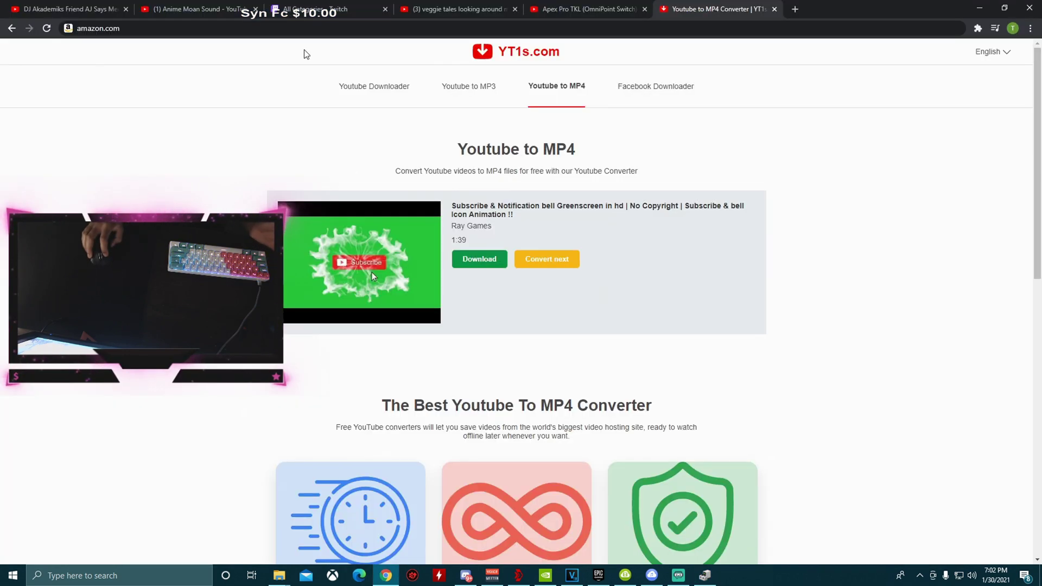
{"action": "key", "text": "ctrl+l"}
{"action": "type", "text": "d"}
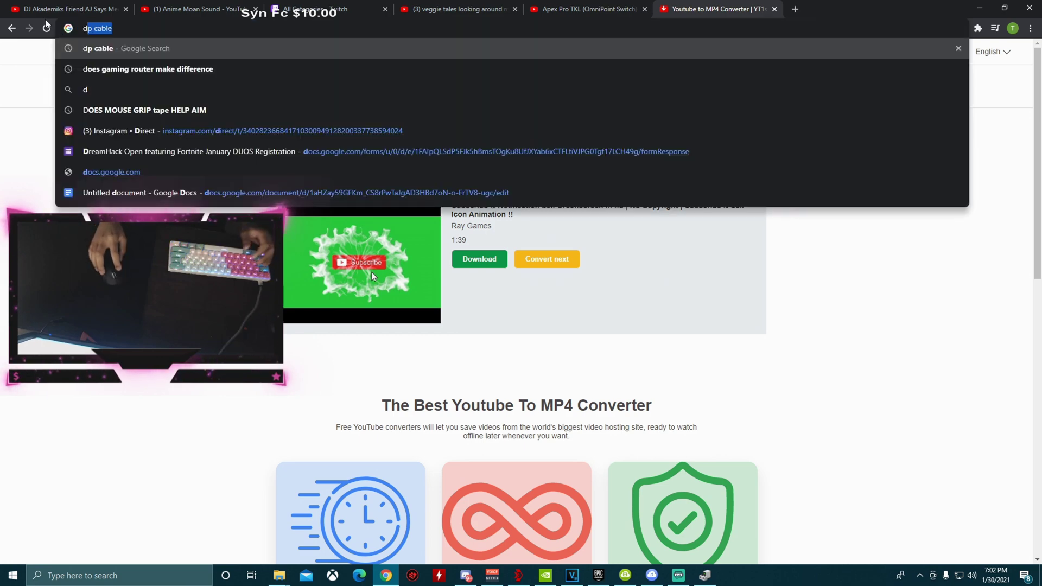
{"action": "type", "text": "river bo"}
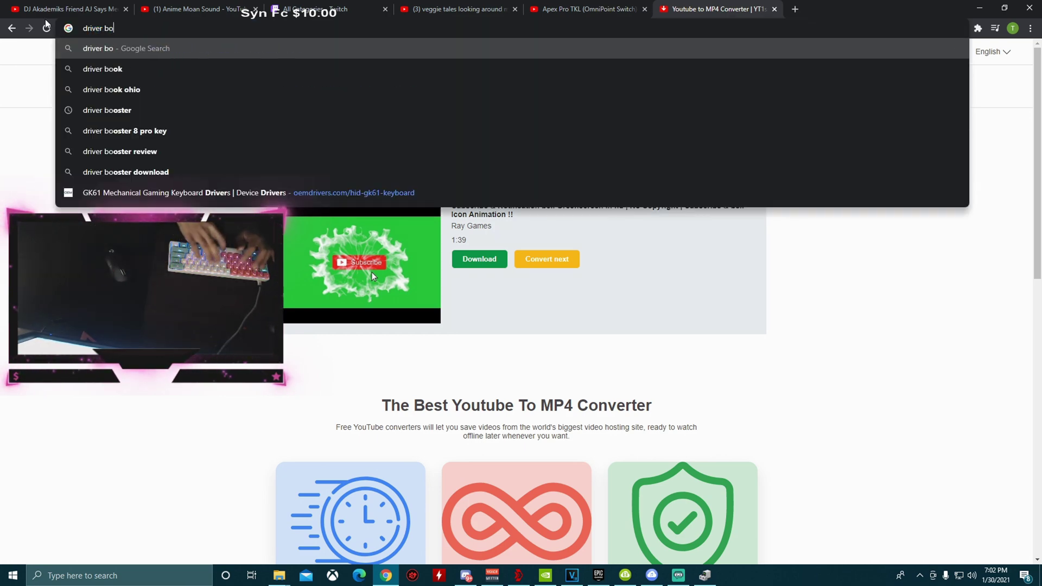
{"action": "type", "text": "oster"}
{"action": "key", "text": "Return"}
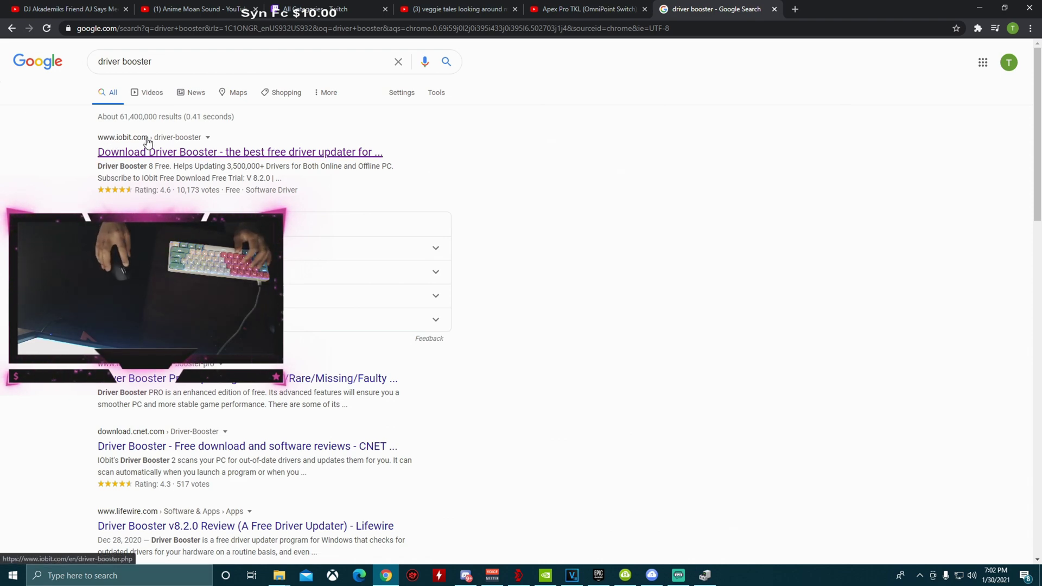
Open IObit's Driver Booster page from the search results and request the free download
{"action": "left_click", "coordinate": [135, 152]}
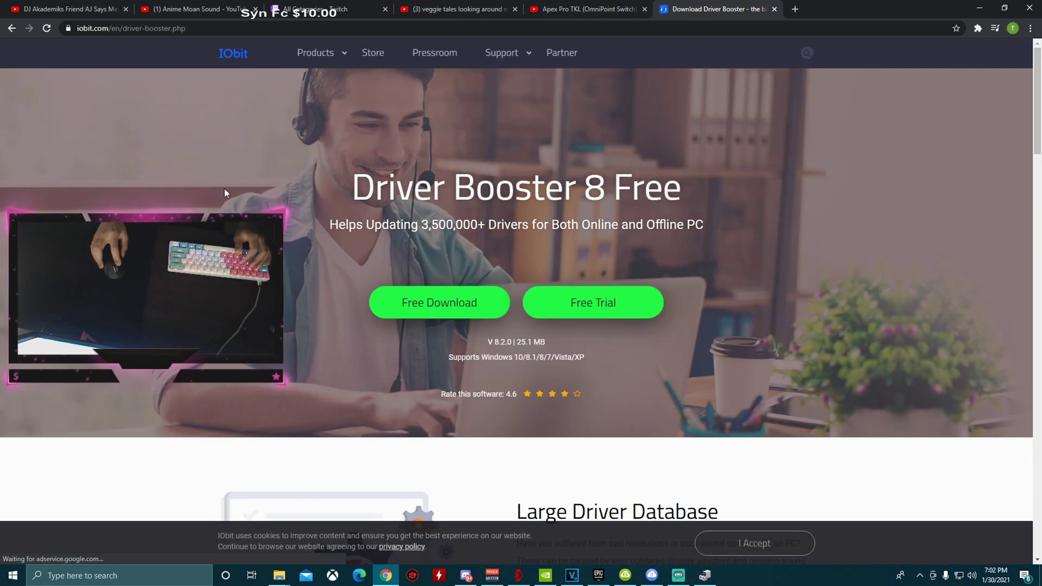
{"action": "scroll", "coordinate": [367, 267], "scroll_direction": "down", "scroll_amount": 4}
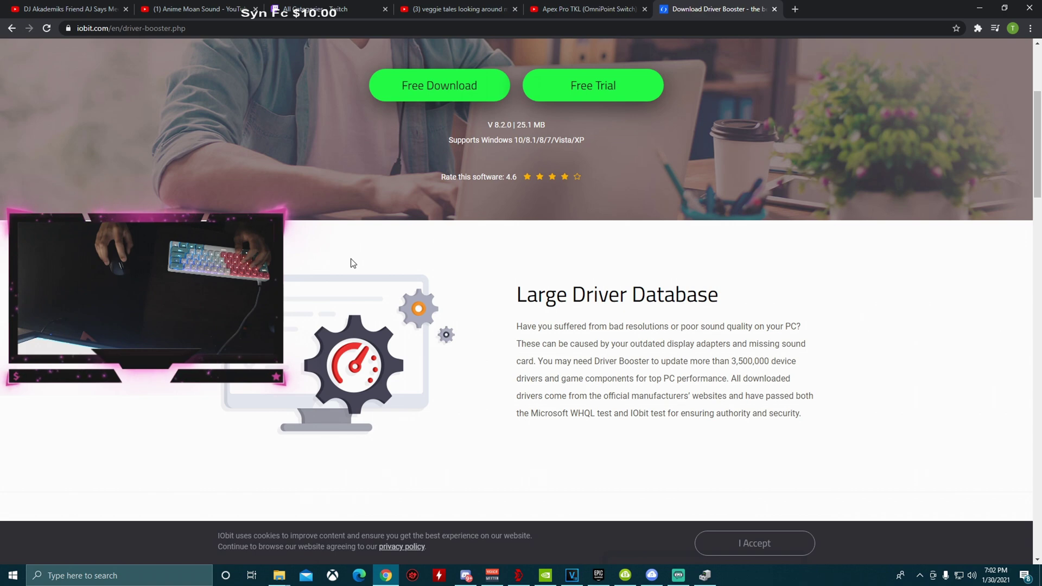
{"action": "scroll", "coordinate": [523, 204], "scroll_direction": "up", "scroll_amount": 4}
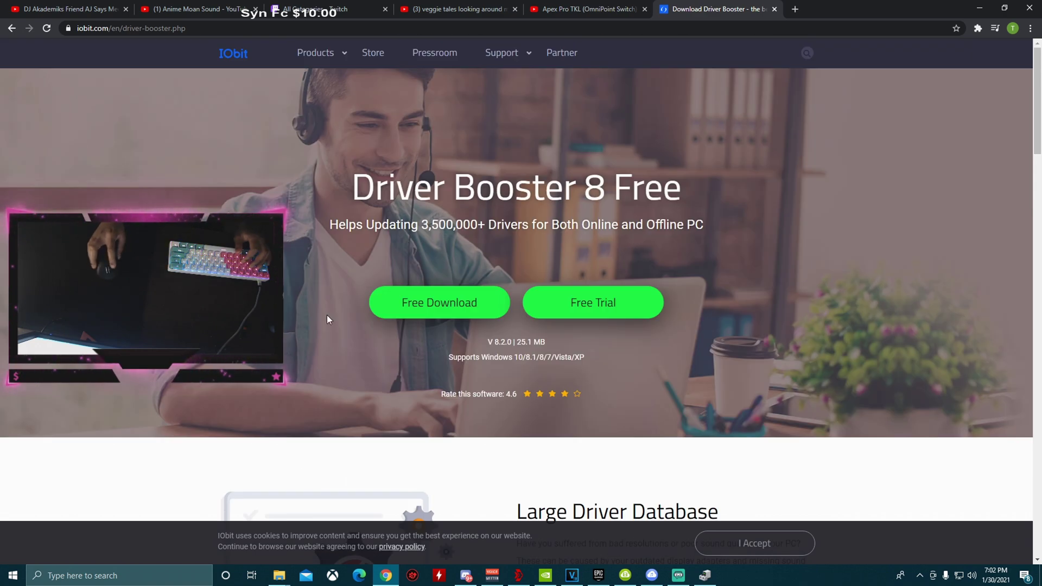
{"action": "left_click", "coordinate": [422, 305]}
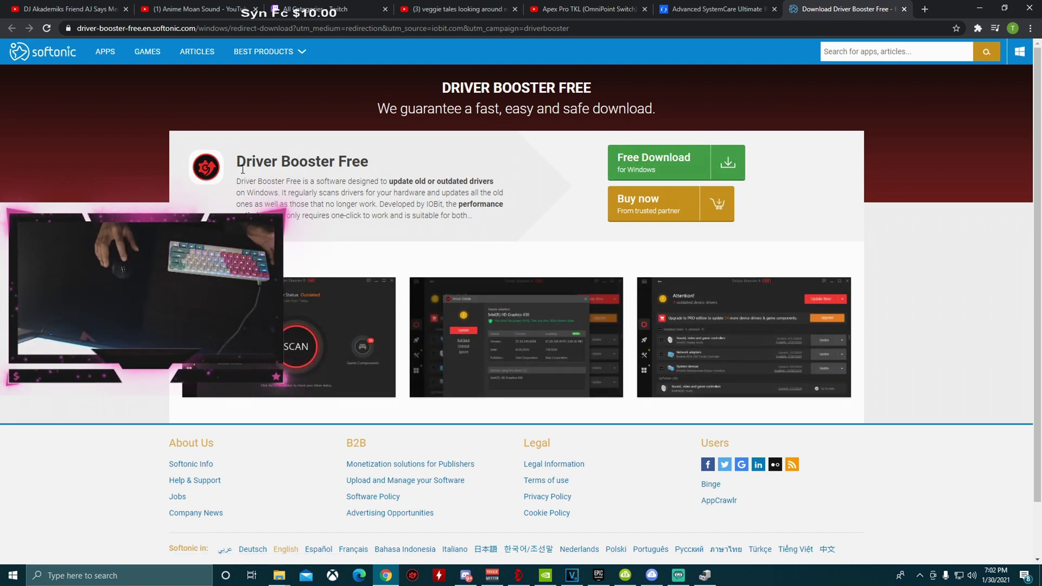
Switch to the installed Driver Booster, scan the PC for driver updates and dismiss the PRO upgrade offer
{"action": "key", "text": "super"}
{"action": "type", "text": "driv"}
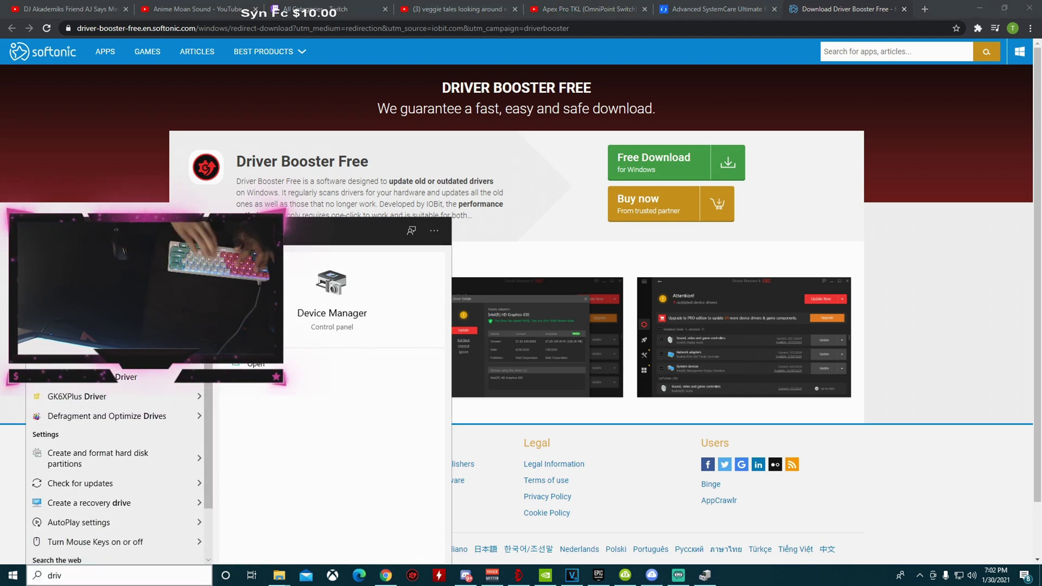
{"action": "key", "text": "Escape"}
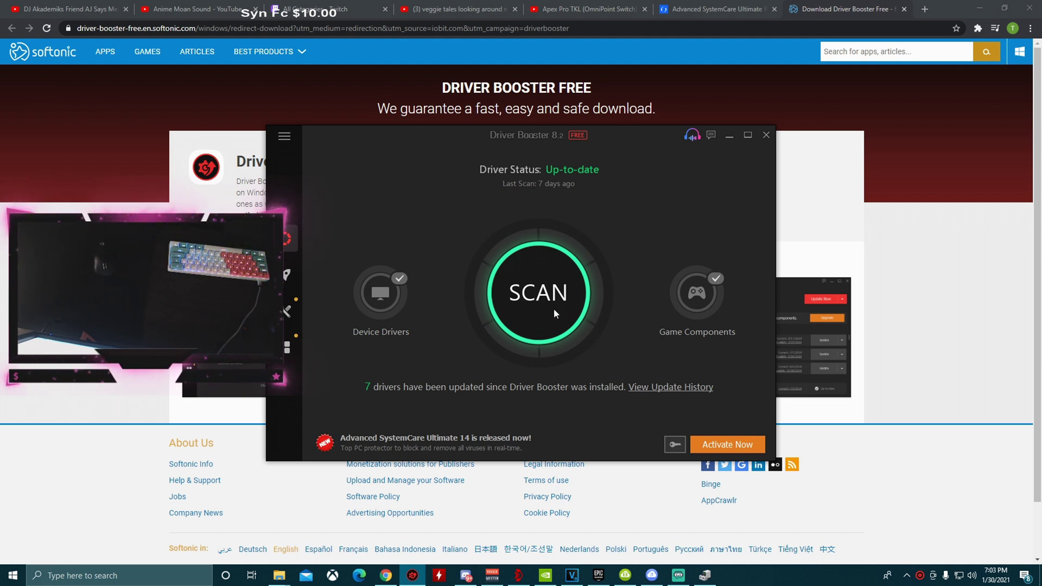
{"action": "left_click", "coordinate": [533, 312]}
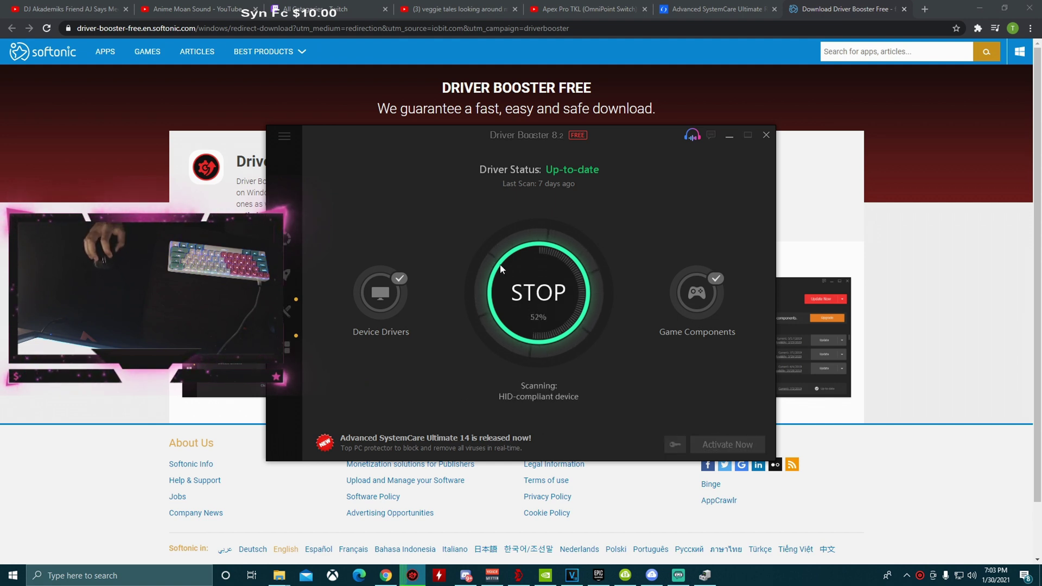
{"action": "left_click", "coordinate": [526, 247]}
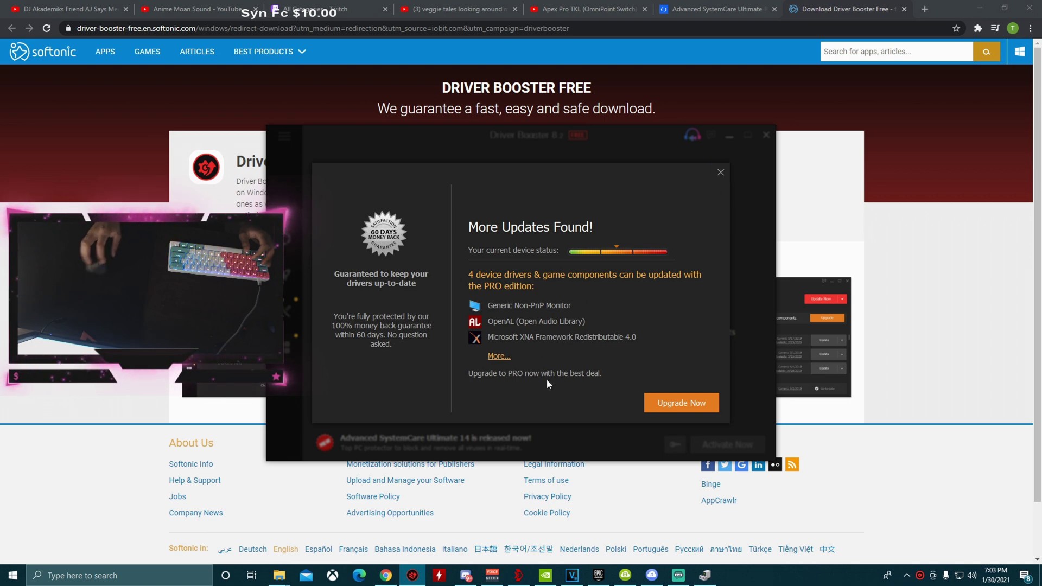
{"action": "left_click", "coordinate": [720, 172]}
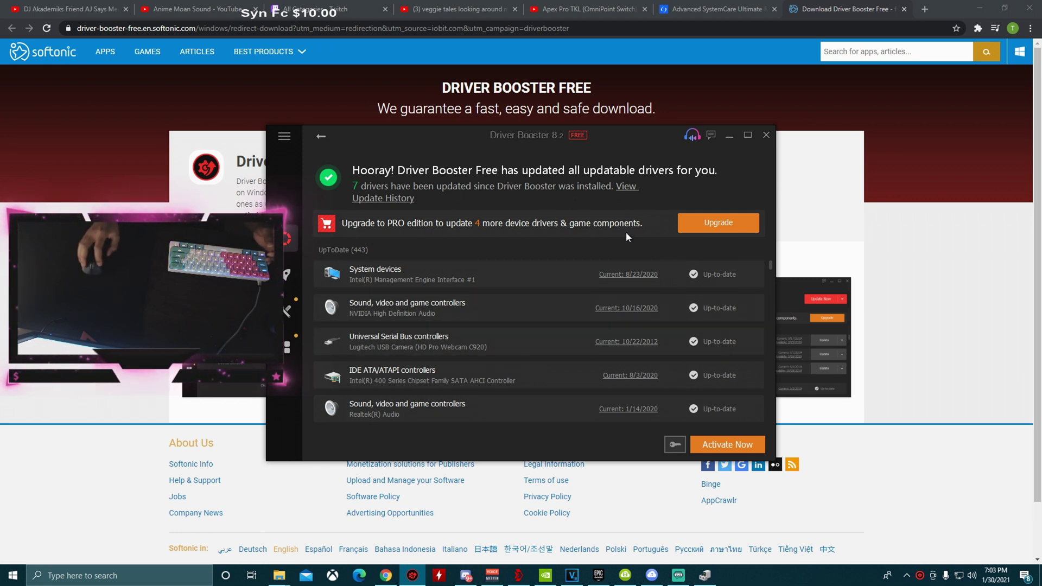
Look through the status of the scanned device drivers in the results list, and minimize Driver Booster
{"action": "scroll", "coordinate": [513, 331], "scroll_direction": "down", "scroll_amount": 5}
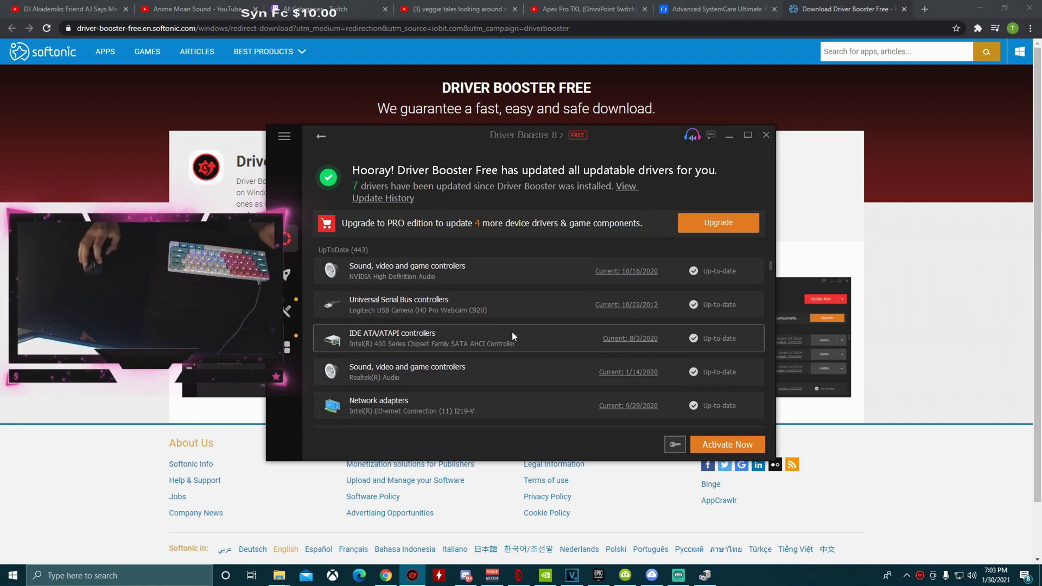
{"action": "scroll", "coordinate": [704, 311], "scroll_direction": "down", "scroll_amount": 3}
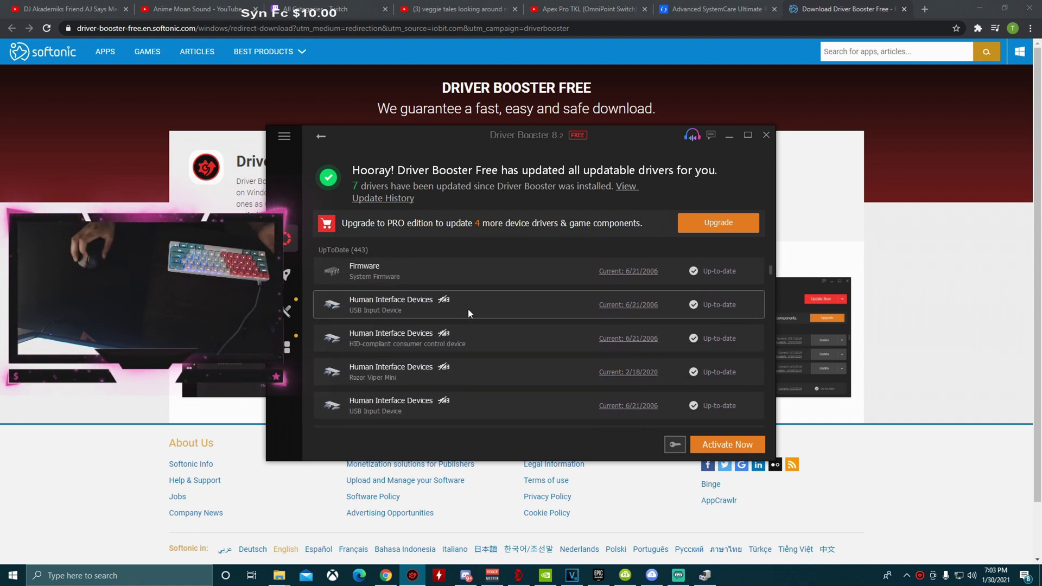
{"action": "scroll", "coordinate": [447, 311], "scroll_direction": "down", "scroll_amount": 2}
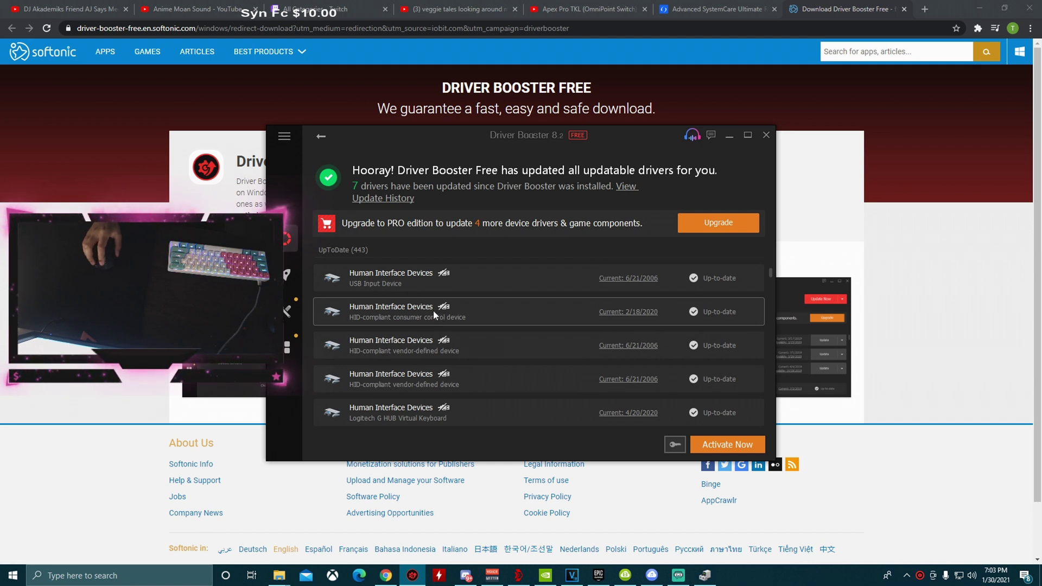
{"action": "scroll", "coordinate": [431, 315], "scroll_direction": "down", "scroll_amount": 2}
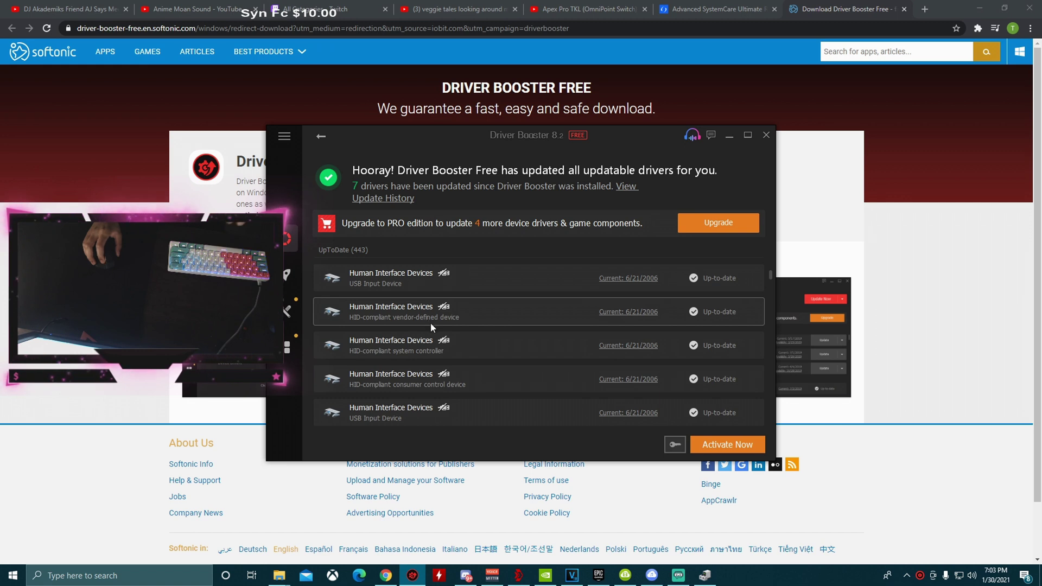
{"action": "left_click", "coordinate": [728, 136]}
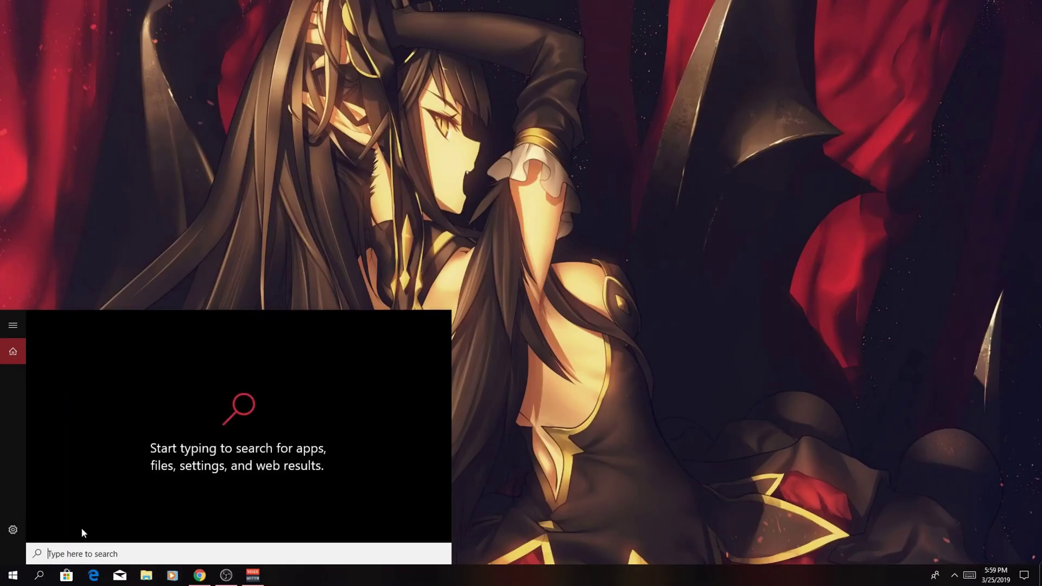
Find Command Prompt through Windows search and run it as administrator, approving the elevation request
{"action": "type", "text": "command pr"}
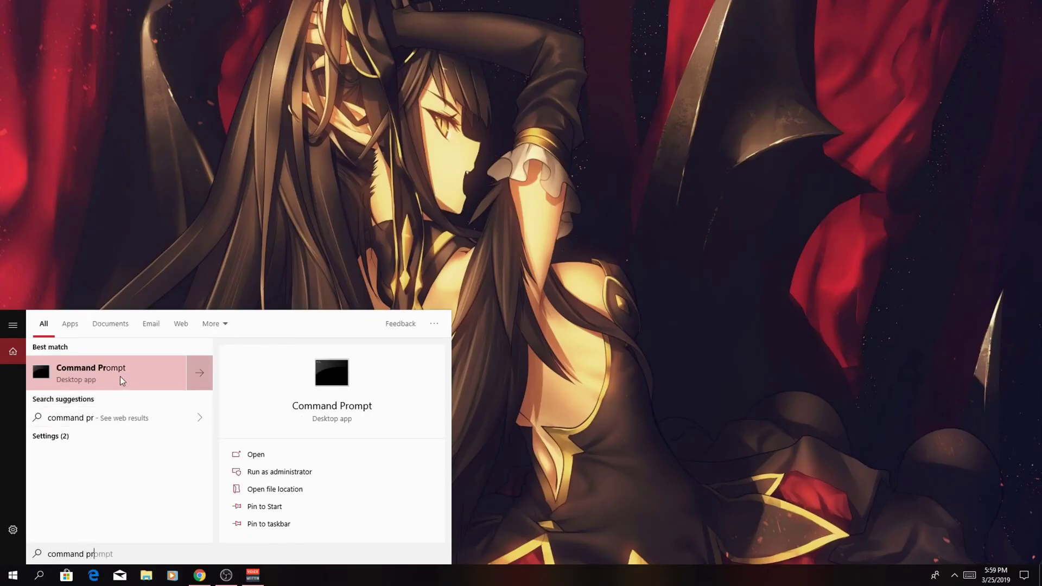
{"action": "right_click", "coordinate": [61, 372]}
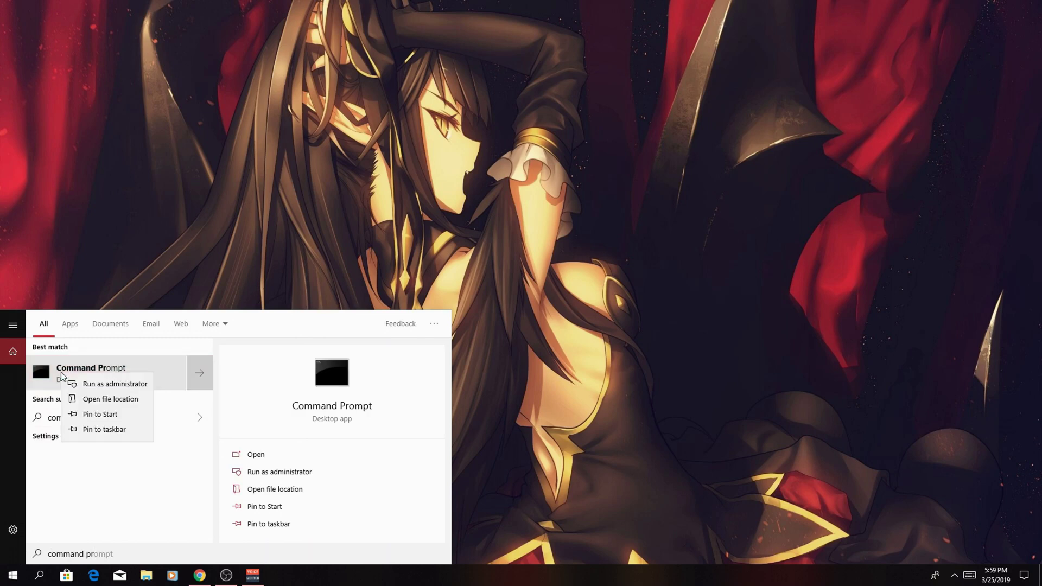
{"action": "left_click", "coordinate": [103, 384]}
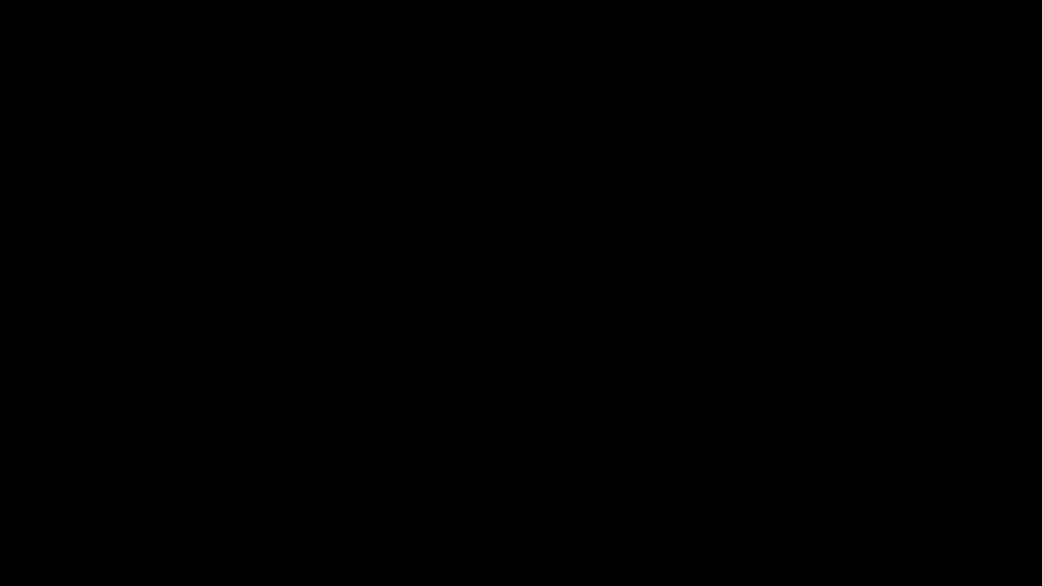
{"action": "left_click", "coordinate": [417, 344]}
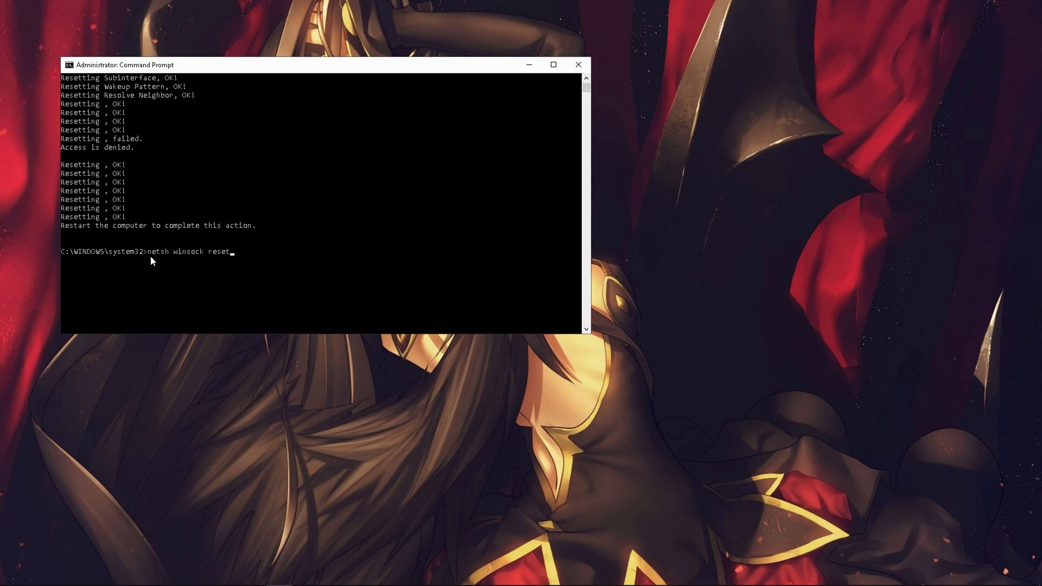
Reset the Winsock catalog with netsh winsock reset and the firewall with netsh advfirewall reset
{"action": "type", "text": "netsh winsock reset"}
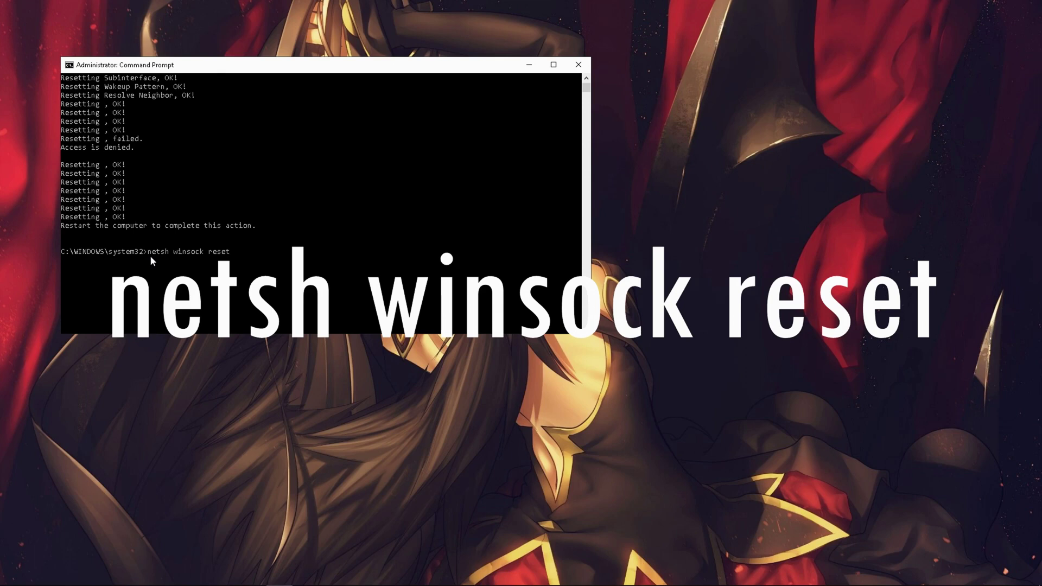
{"action": "key", "text": "Return"}
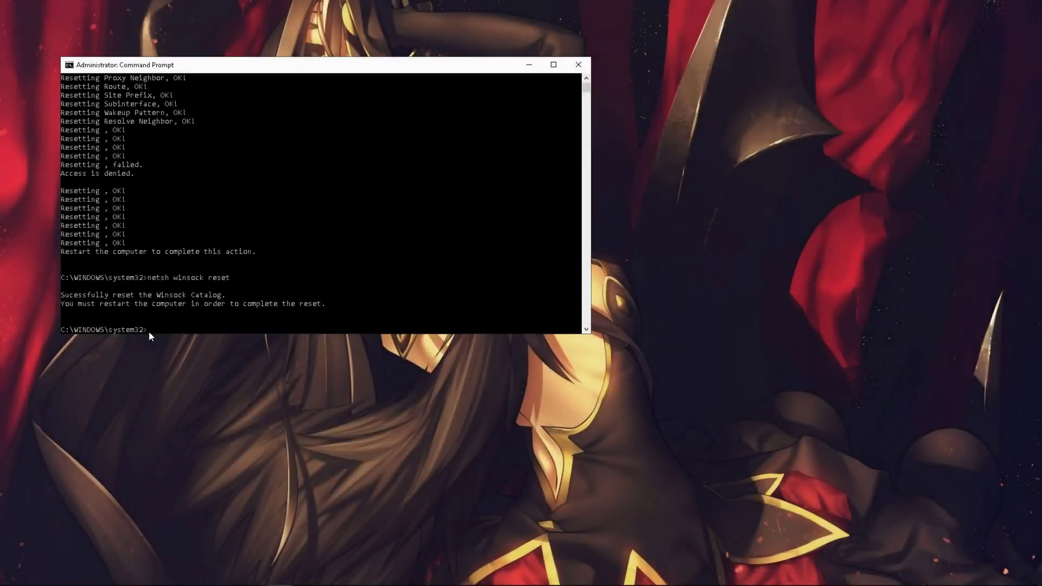
{"action": "type", "text": "netsh advfirewall reset"}
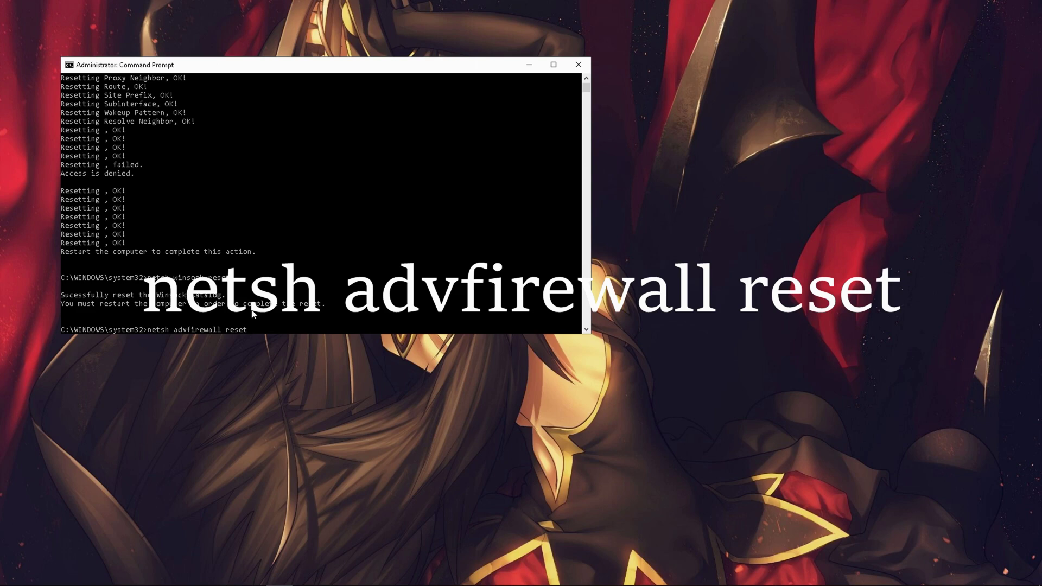
{"action": "key", "text": "Return"}
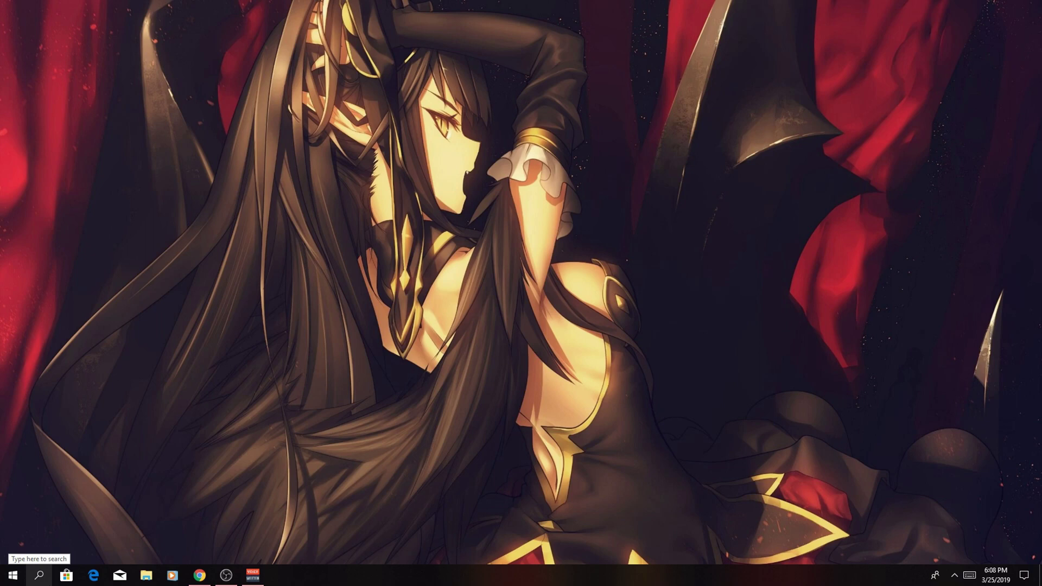
Find Registry Editor through Windows search with "regedit", open it and collapse the HKEY_LOCAL_MACHINE key
{"action": "left_click", "coordinate": [38, 575]}
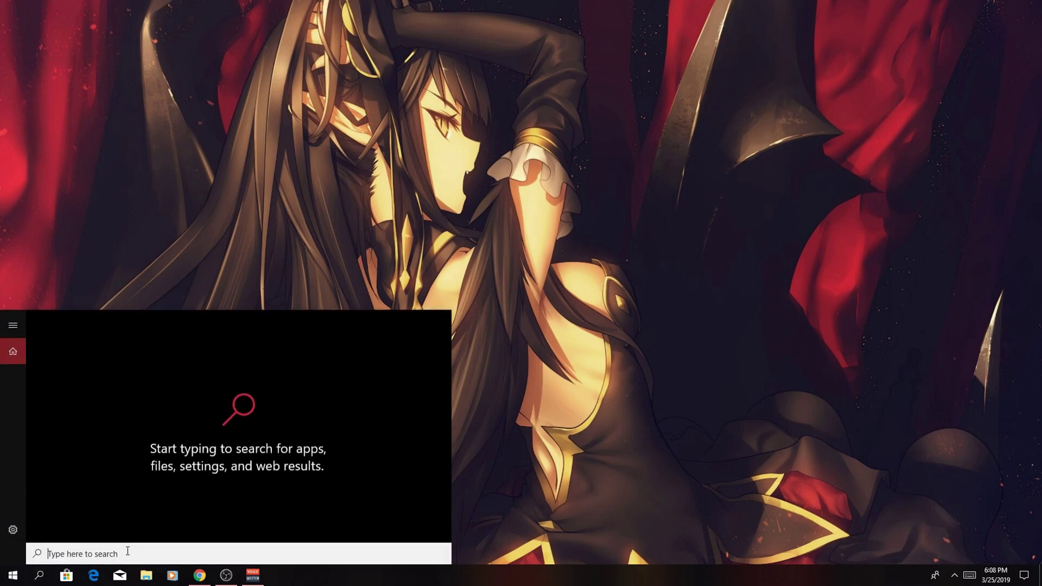
{"action": "type", "text": "reg"}
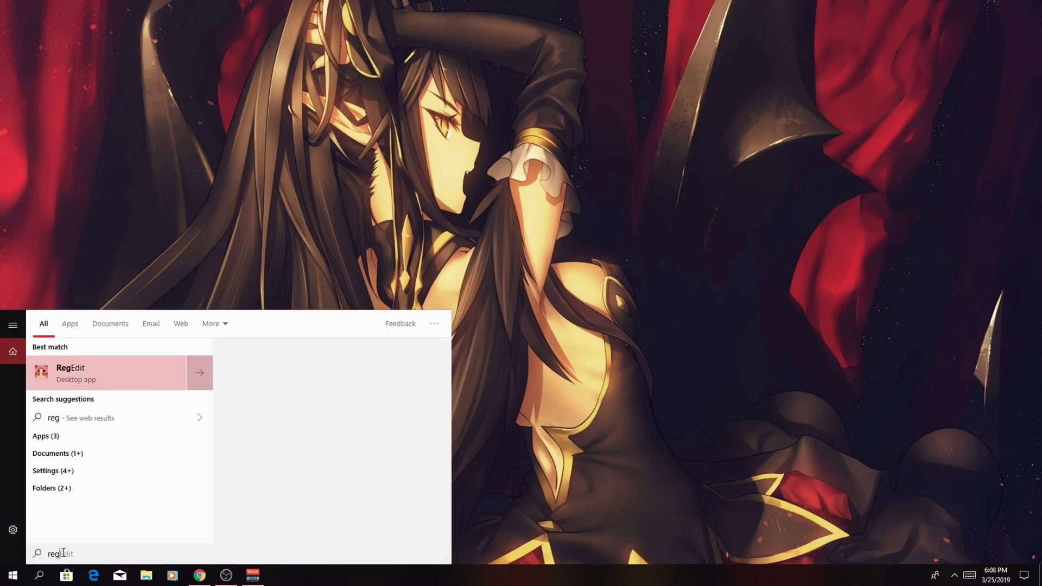
{"action": "type", "text": "edit"}
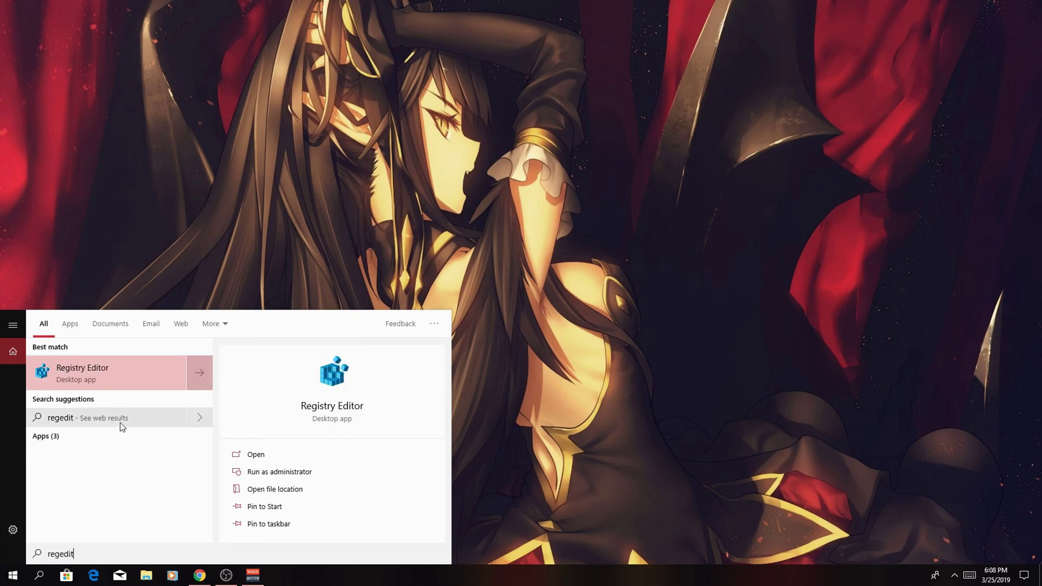
{"action": "left_click", "coordinate": [97, 377]}
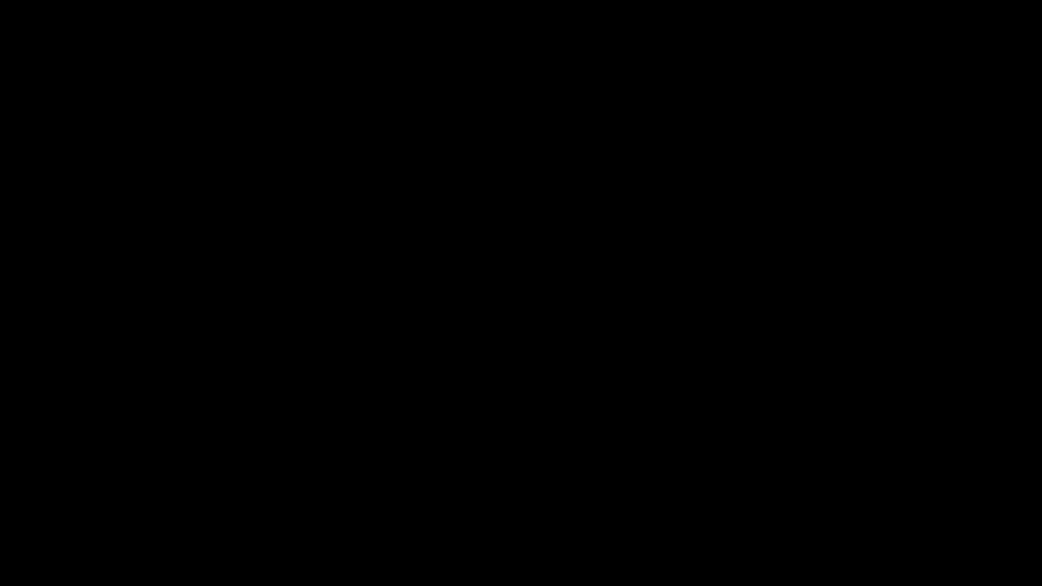
{"action": "left_click_drag", "start_coordinate": [161, 385], "coordinate": [187, 70]}
{"action": "left_click_drag", "start_coordinate": [84, 582], "coordinate": [1, 555]}
{"action": "left_click", "coordinate": [15, 70]}
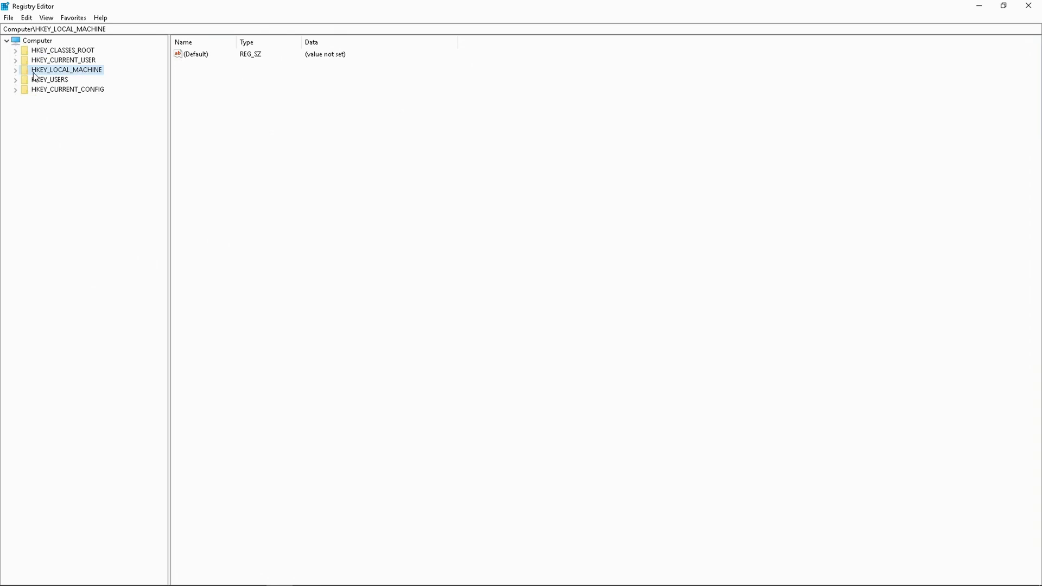
{"action": "left_click", "coordinate": [7, 19]}
{"action": "left_click", "coordinate": [38, 42]}
{"action": "left_click", "coordinate": [31, 109]}
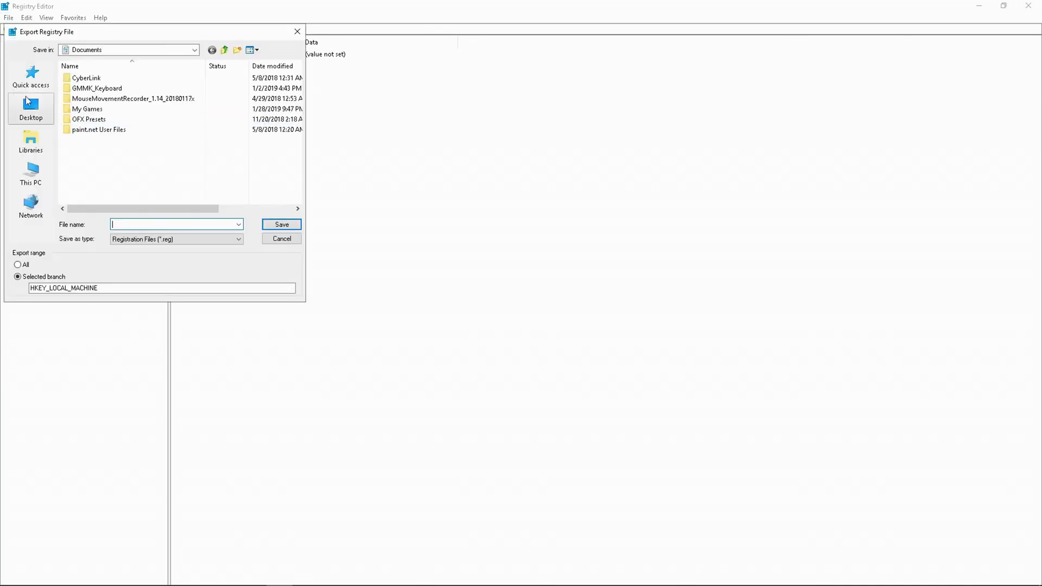
{"action": "left_click", "coordinate": [297, 32]}
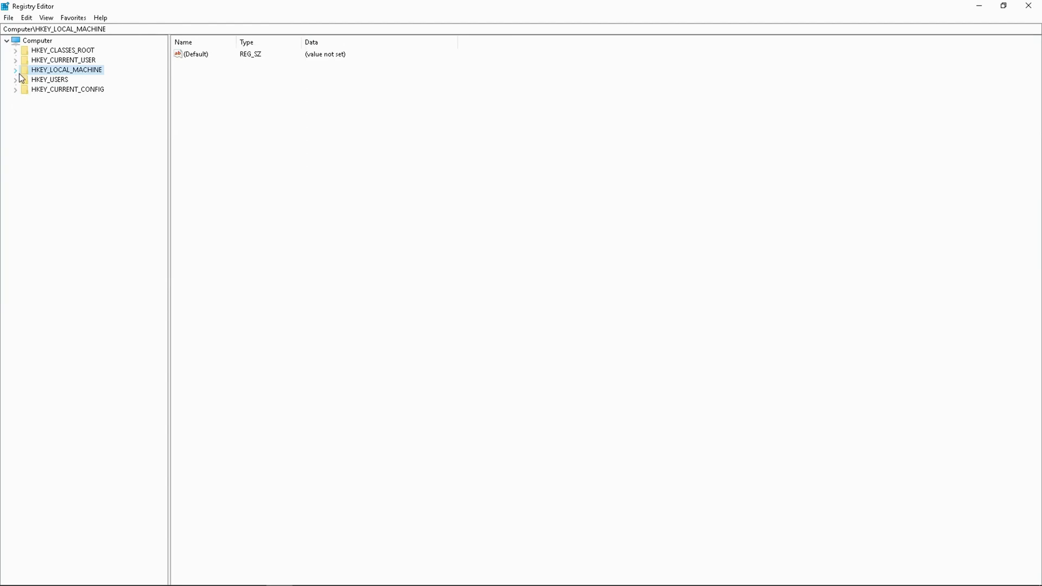
Look through the root registry keys and select HKEY_LOCAL_MACHINE
{"action": "left_click", "coordinate": [50, 51]}
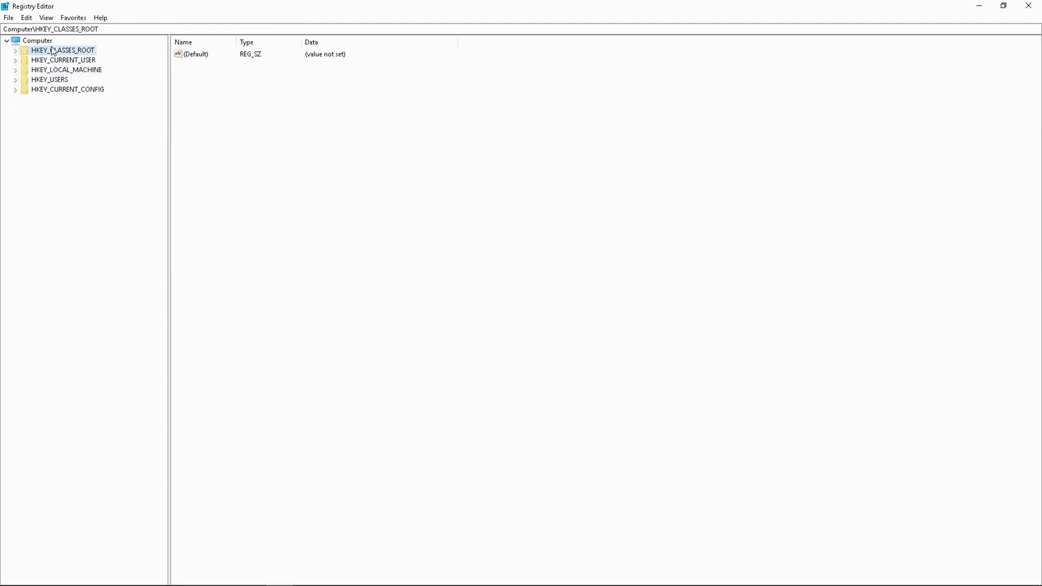
{"action": "left_click", "coordinate": [74, 70]}
{"action": "left_click", "coordinate": [64, 80]}
{"action": "left_click", "coordinate": [76, 90]}
{"action": "left_click", "coordinate": [43, 82]}
{"action": "left_click", "coordinate": [34, 73]}
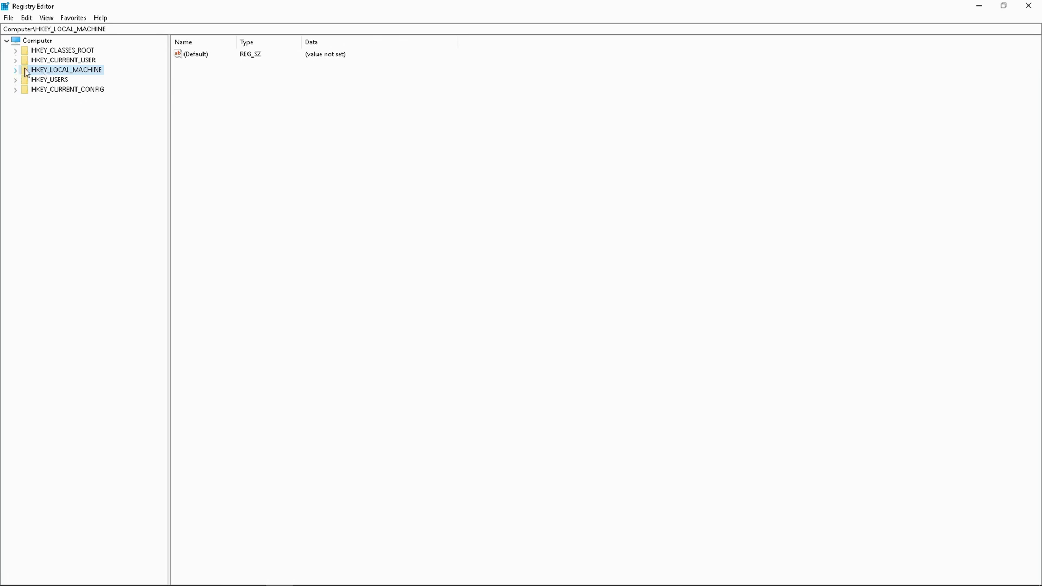
{"action": "left_click", "coordinate": [16, 71]}
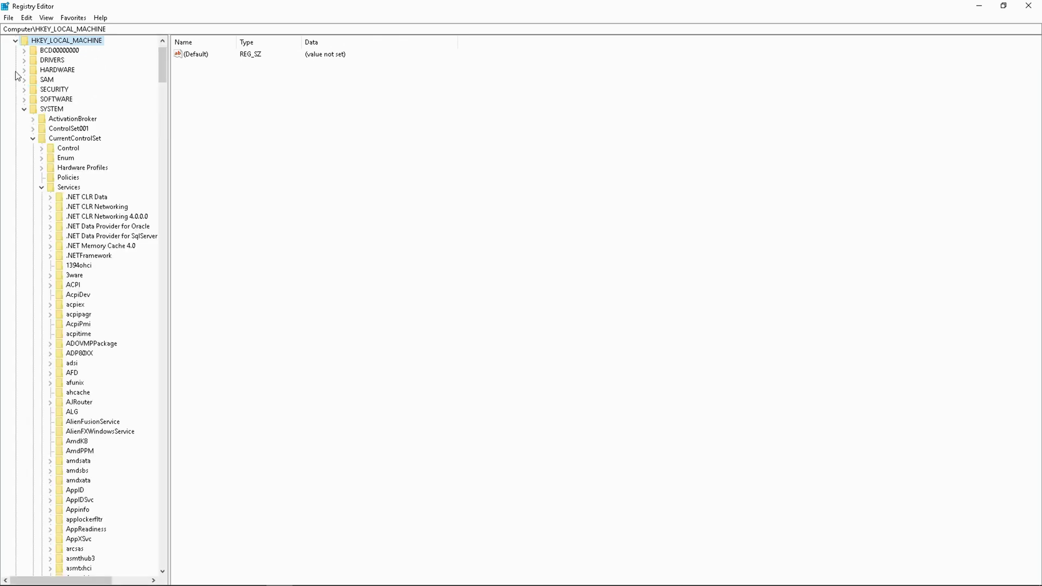
{"action": "left_click", "coordinate": [24, 110]}
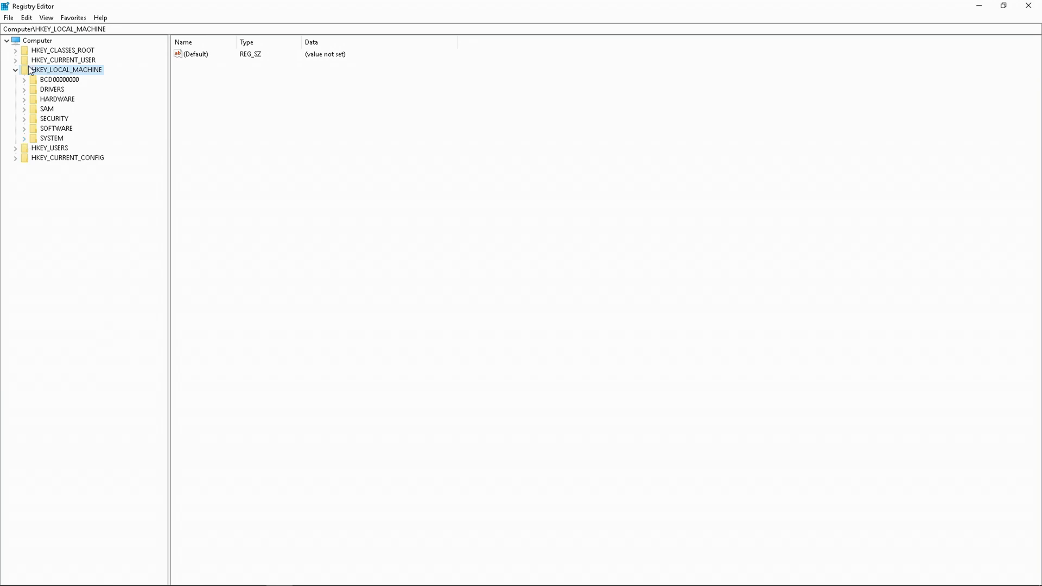
{"action": "left_click", "coordinate": [24, 140]}
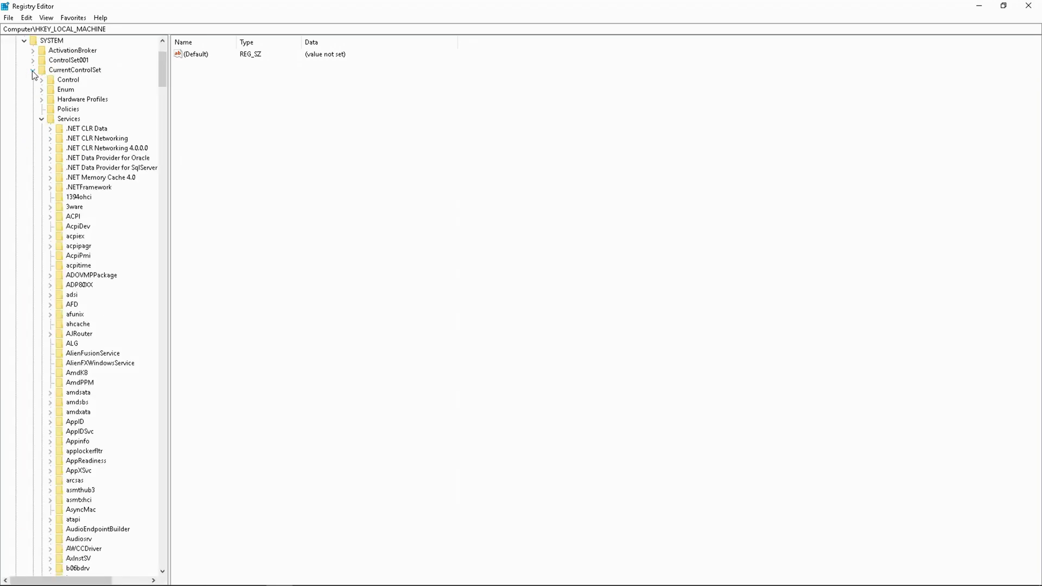
{"action": "left_click", "coordinate": [33, 70]}
{"action": "left_click", "coordinate": [25, 140]}
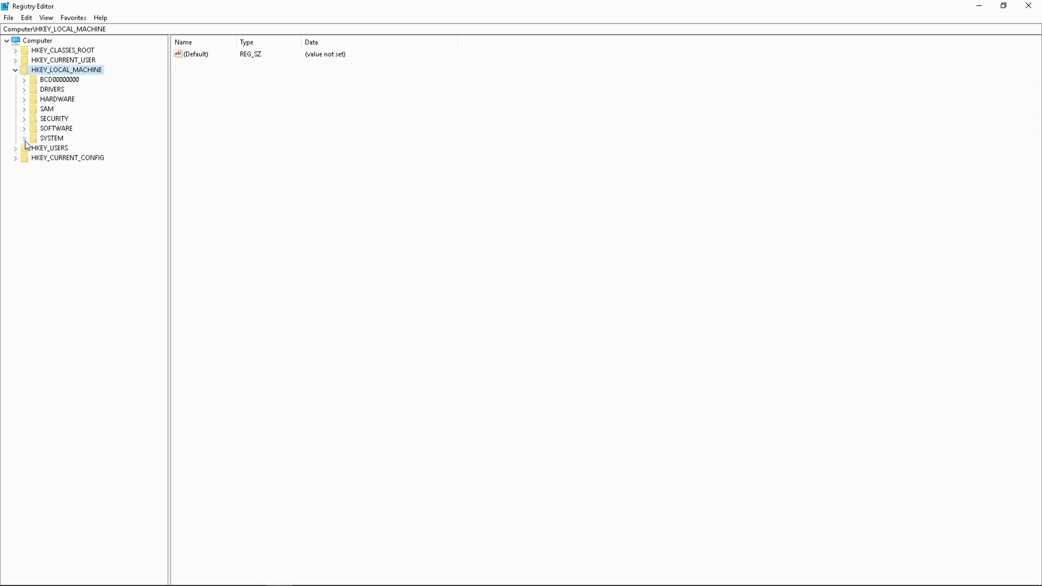
{"action": "left_click", "coordinate": [17, 70]}
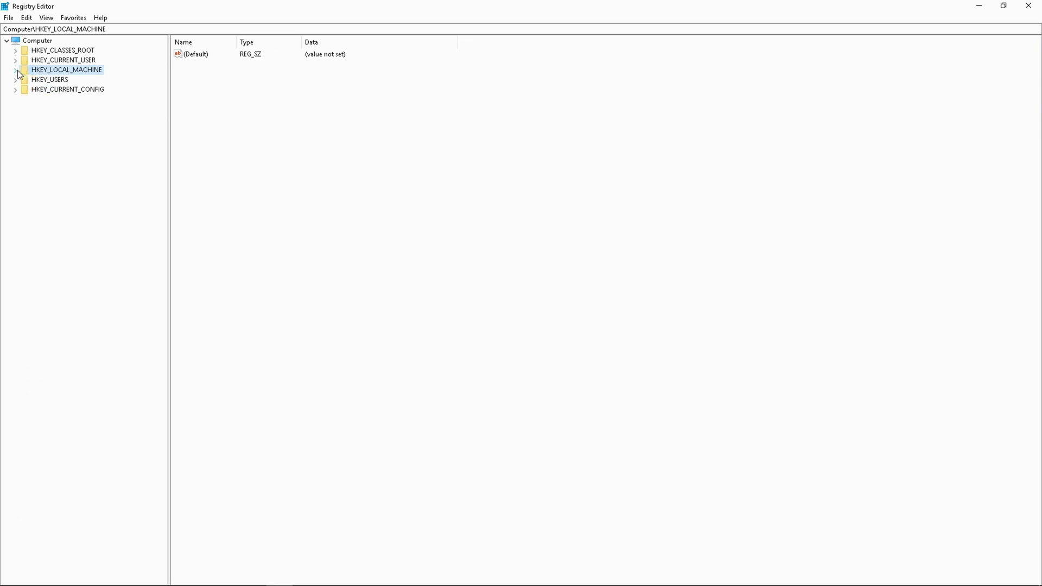
Expand HKEY_LOCAL_MACHINE, SYSTEM and CurrentControlSet to reach the Services subkeys
{"action": "left_click", "coordinate": [16, 70]}
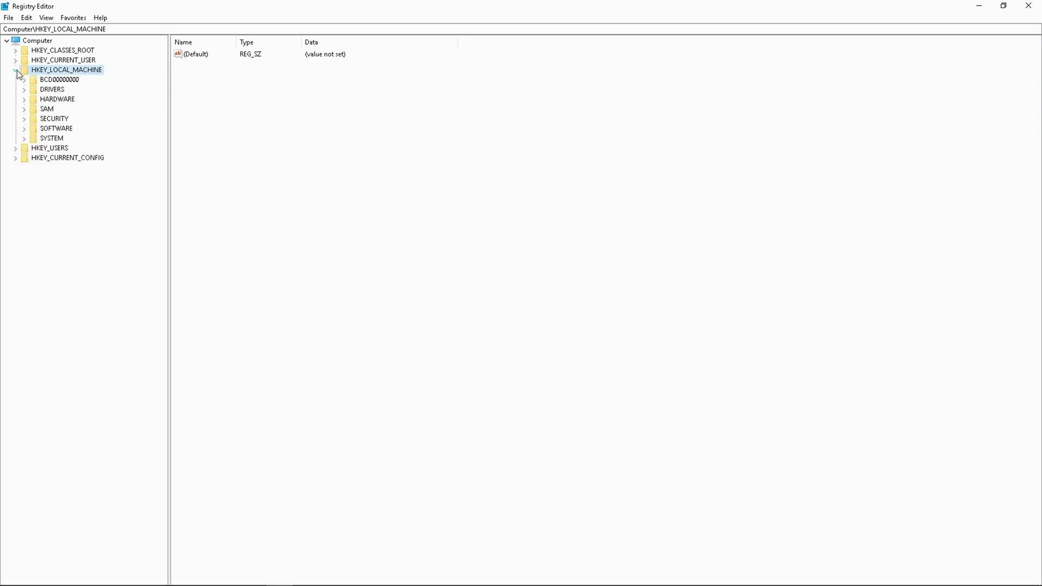
{"action": "left_click", "coordinate": [24, 139]}
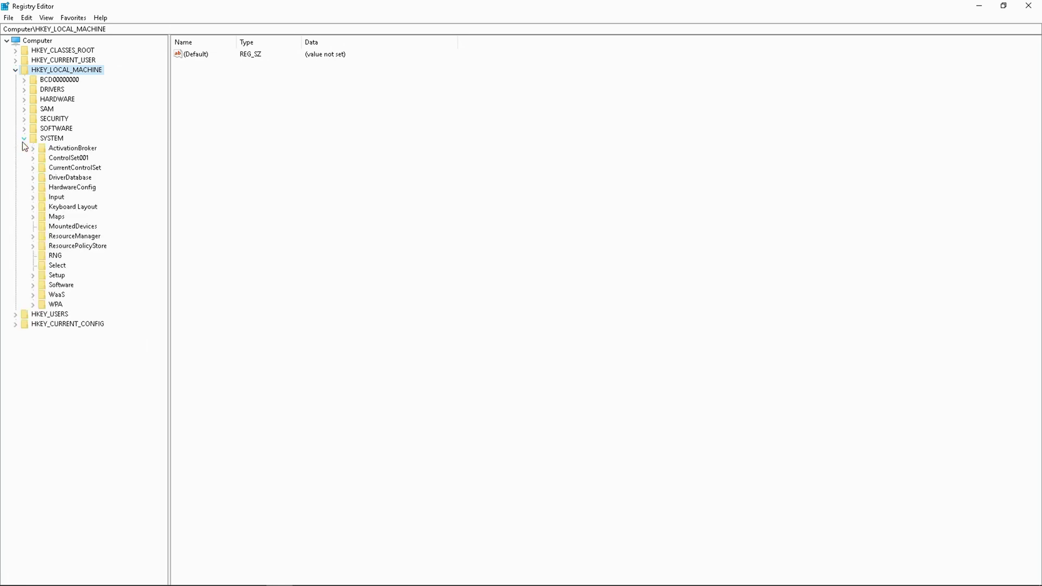
{"action": "left_click", "coordinate": [33, 169]}
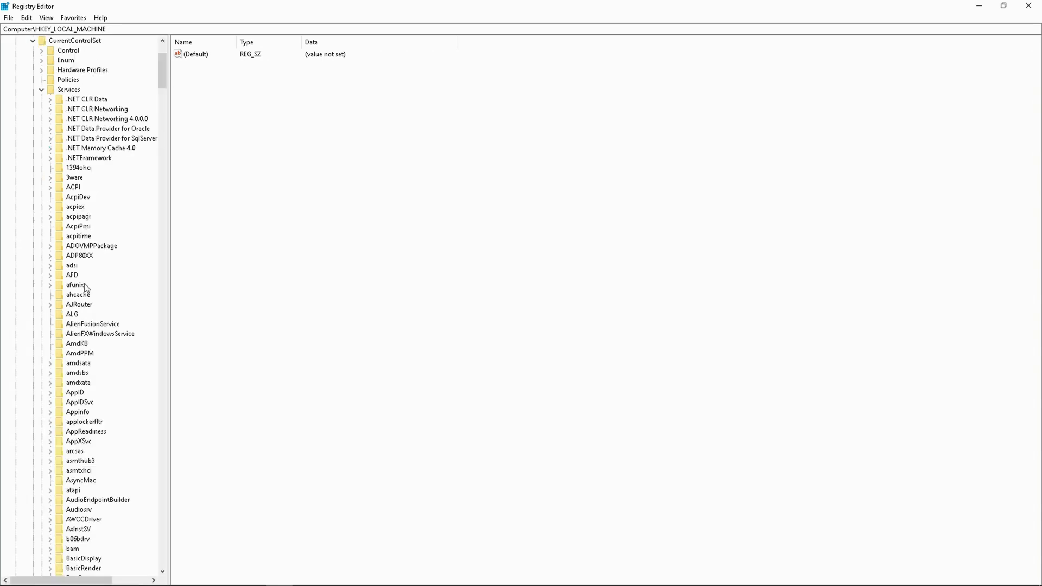
{"action": "scroll", "coordinate": [81, 348], "scroll_direction": "down", "scroll_amount": 12}
{"action": "scroll", "coordinate": [55, 212], "scroll_direction": "up", "scroll_amount": 16}
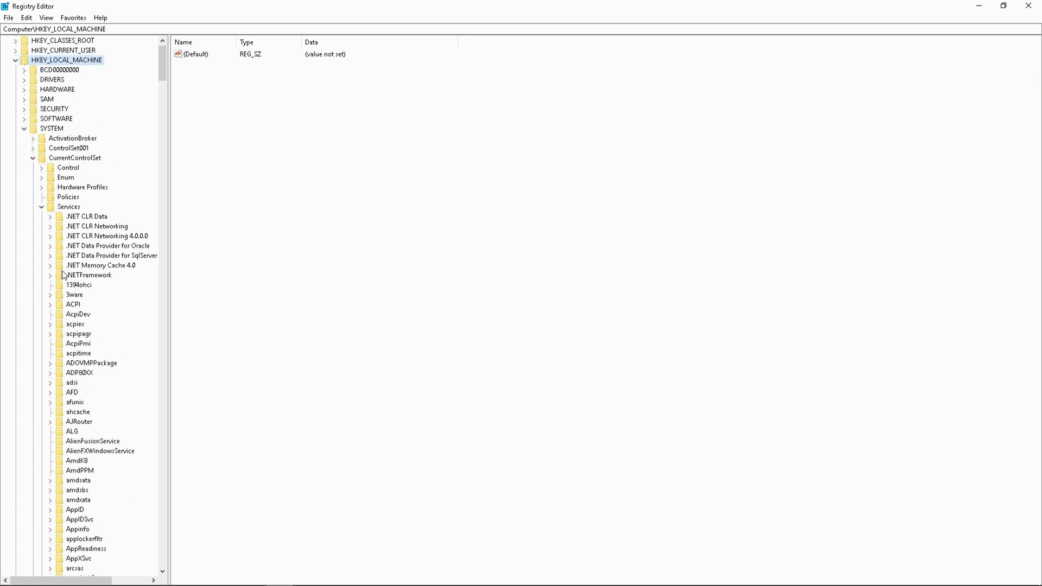
{"action": "scroll", "coordinate": [76, 217], "scroll_direction": "down", "scroll_amount": 4}
Jump to the services starting with T, locate Tcpip and expand its Parameters key
{"action": "left_click", "coordinate": [79, 217]}
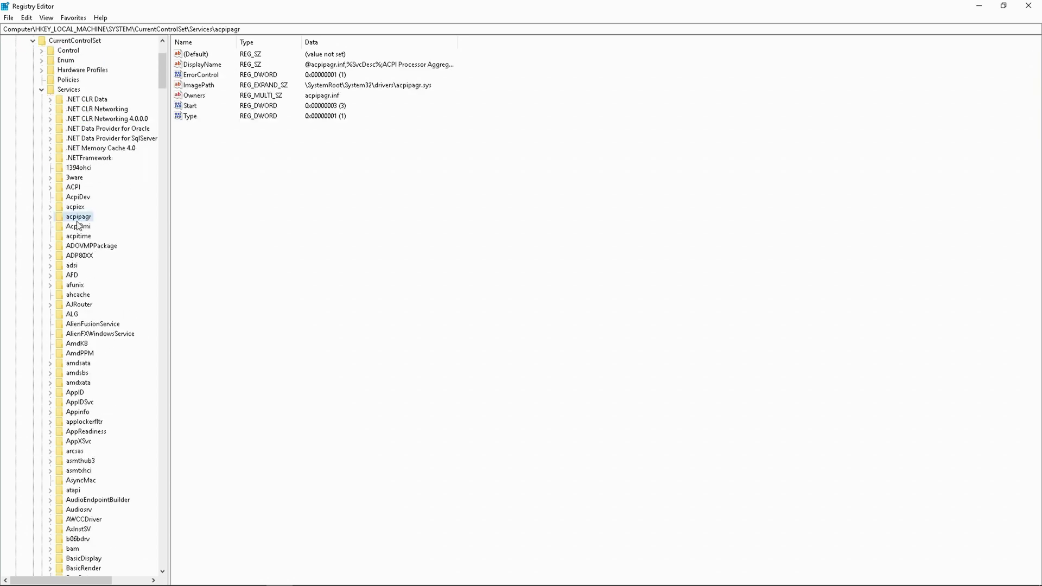
{"action": "key", "text": "t"}
{"action": "scroll", "coordinate": [106, 521], "scroll_direction": "down", "scroll_amount": 3}
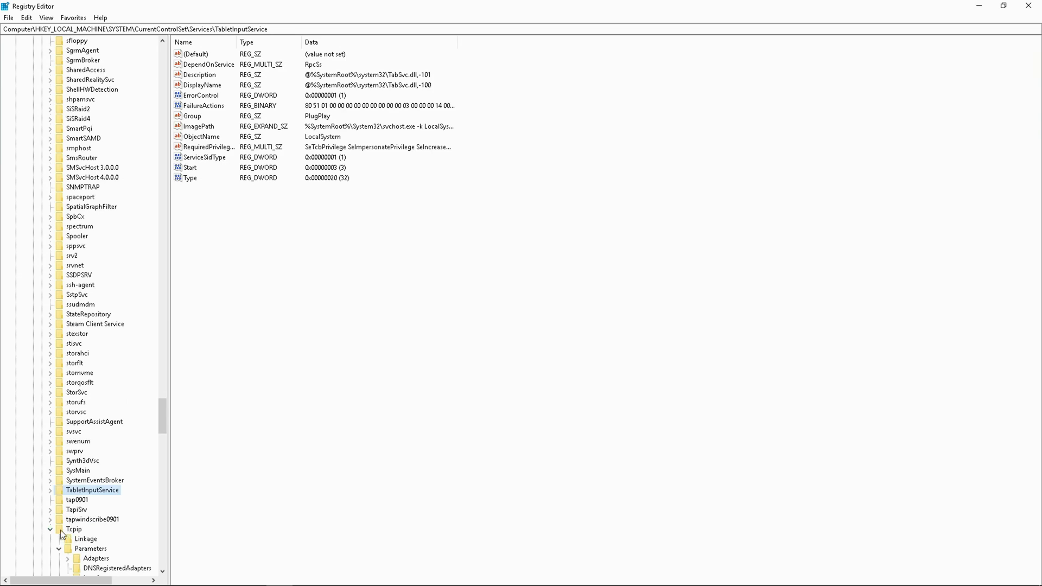
{"action": "scroll", "coordinate": [51, 534], "scroll_direction": "down", "scroll_amount": 5}
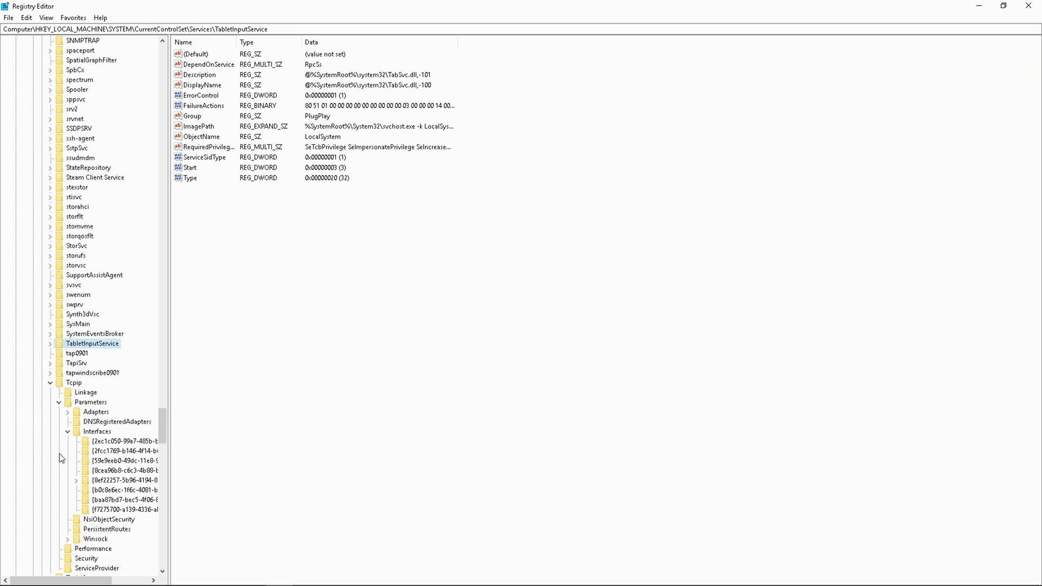
{"action": "left_click", "coordinate": [59, 403]}
{"action": "left_click", "coordinate": [59, 402]}
{"action": "left_click", "coordinate": [59, 402]}
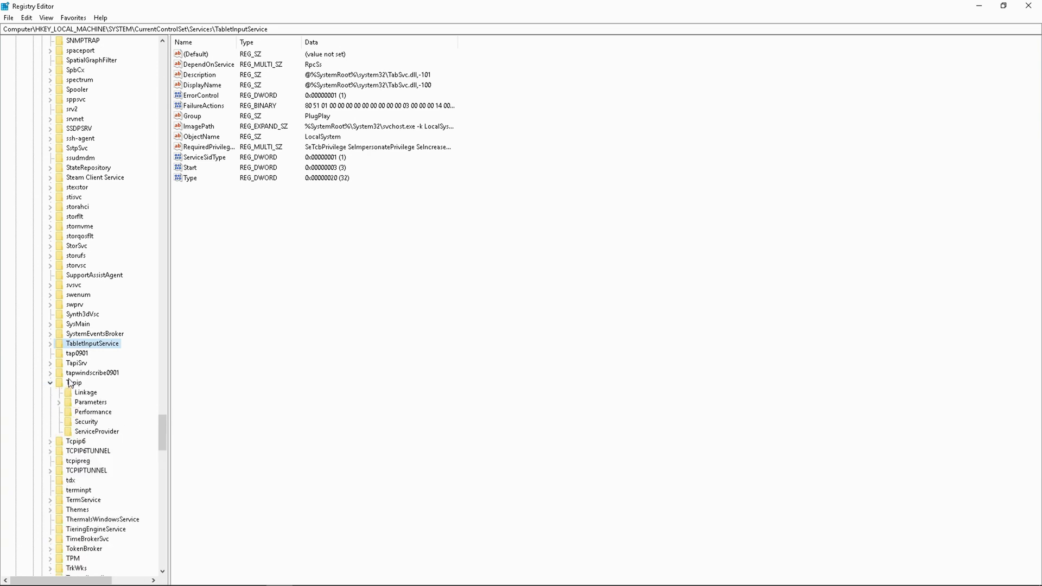
{"action": "left_click", "coordinate": [58, 402]}
{"action": "scroll", "coordinate": [58, 400], "scroll_direction": "down", "scroll_amount": 1}
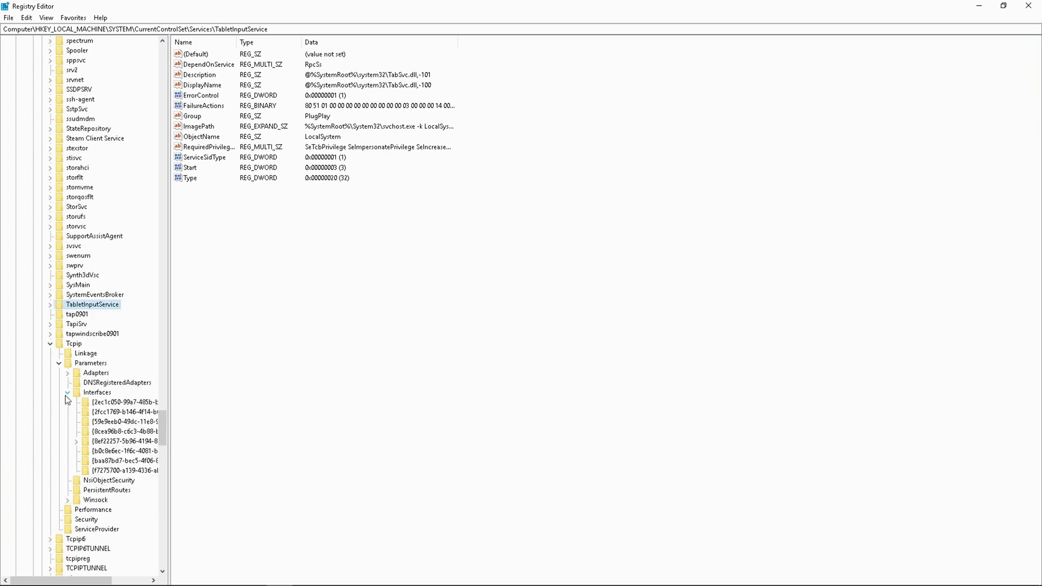
Expand Interfaces under the Tcpip Parameters key and select the first interface subkey, starting with 2ec1c050
{"action": "left_click", "coordinate": [65, 395]}
{"action": "left_click", "coordinate": [67, 396]}
{"action": "left_click", "coordinate": [76, 442]}
{"action": "left_click", "coordinate": [76, 441]}
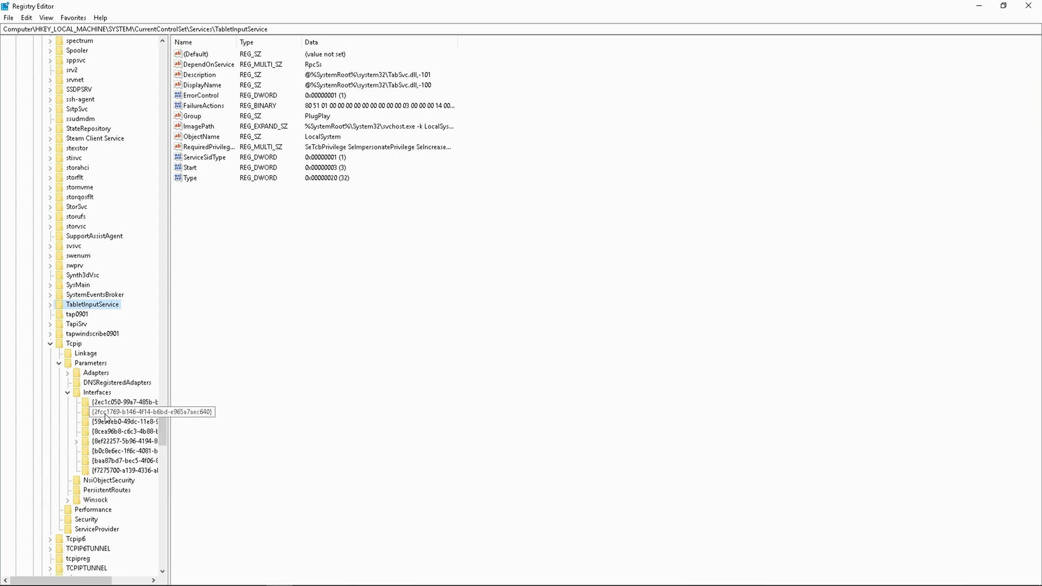
{"action": "left_click", "coordinate": [121, 403]}
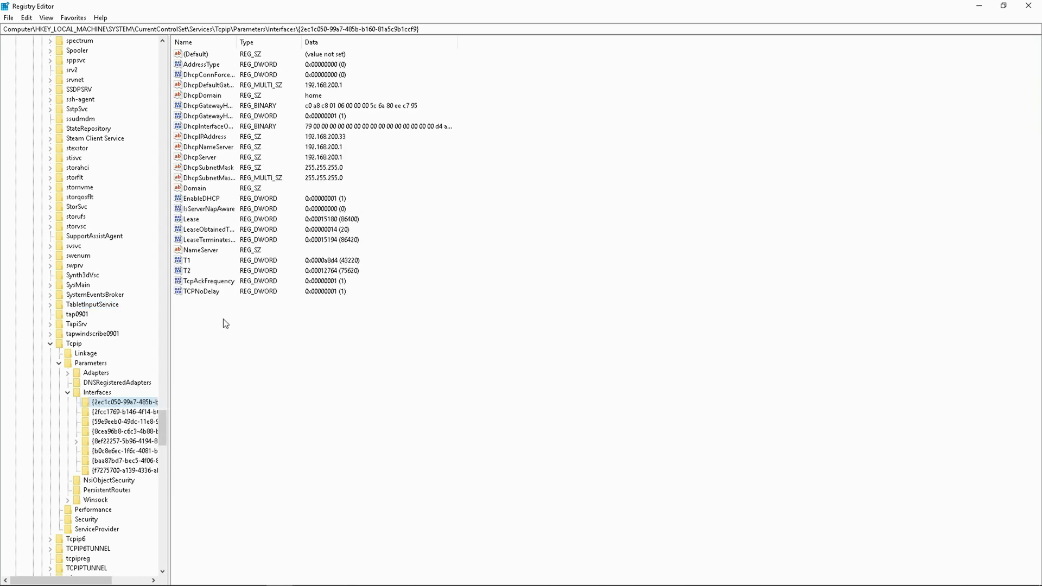
{"action": "double_click", "coordinate": [199, 282]}
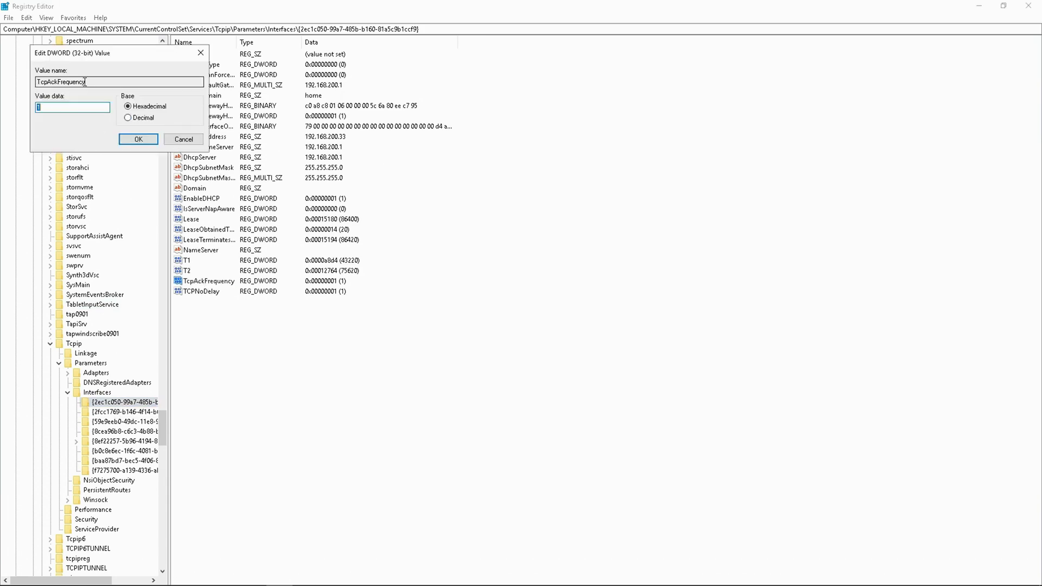
{"action": "left_click_drag", "start_coordinate": [98, 83], "coordinate": [2, 73]}
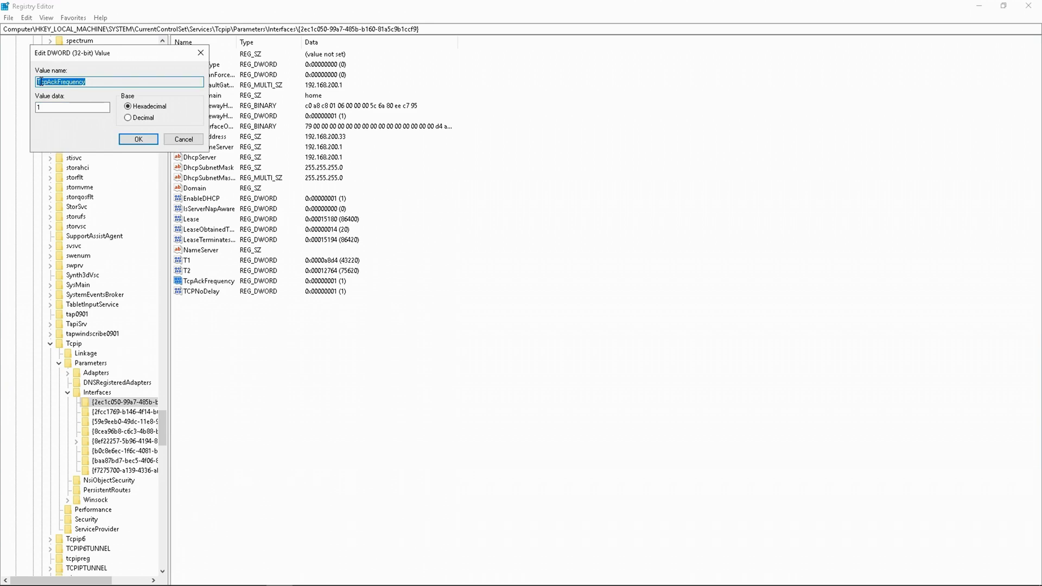
{"action": "left_click", "coordinate": [200, 53]}
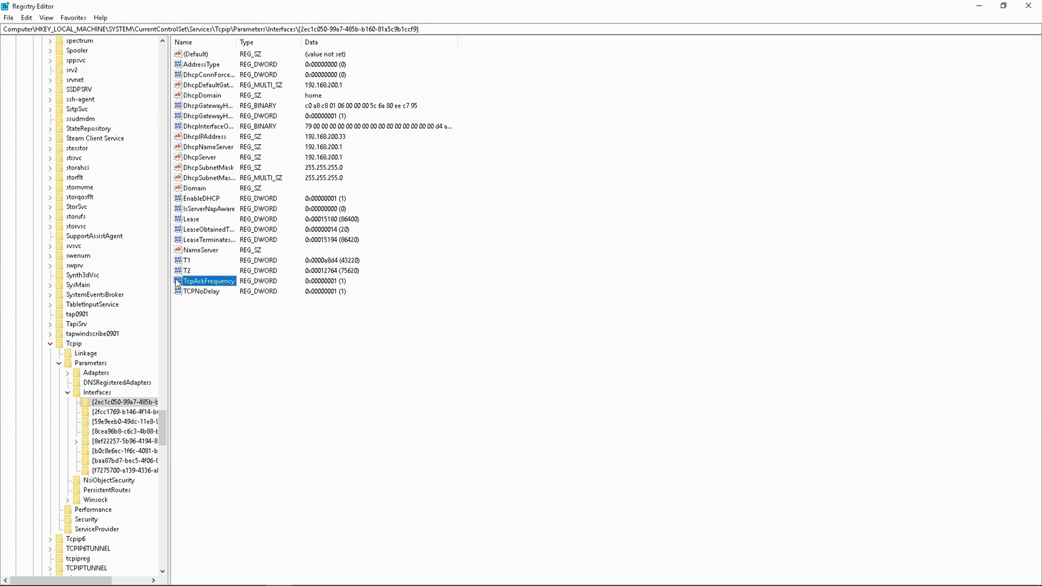
{"action": "double_click", "coordinate": [197, 281]}
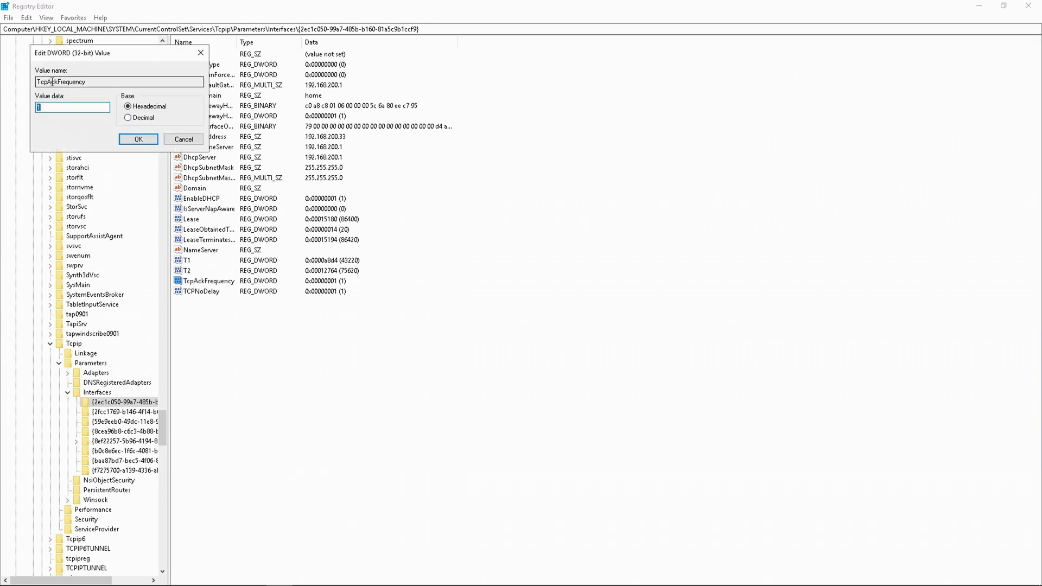
{"action": "left_click", "coordinate": [201, 55]}
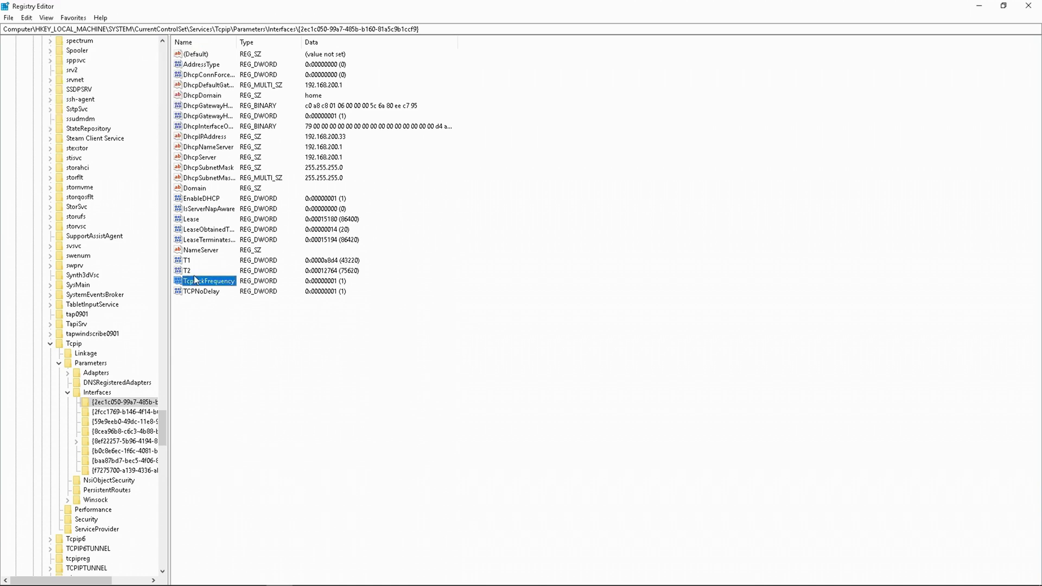
Copy the name of the TcpAckFrequency value from its edit dialog, leaving the value data unedited
{"action": "double_click", "coordinate": [211, 283]}
{"action": "double_click", "coordinate": [47, 81]}
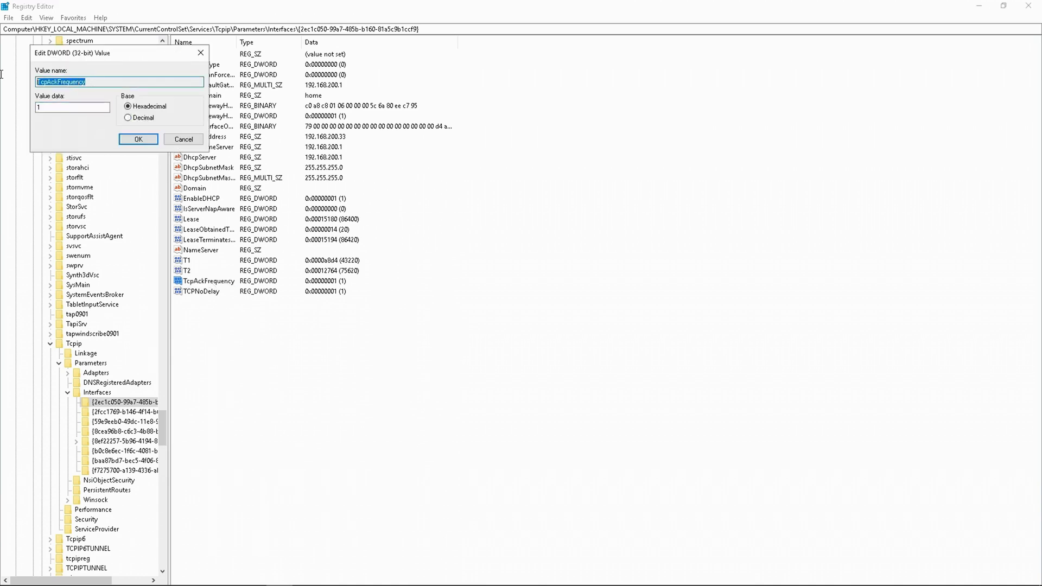
{"action": "right_click", "coordinate": [72, 82]}
{"action": "left_click", "coordinate": [97, 117]}
{"action": "left_click", "coordinate": [201, 53]}
Try to add a DWORD (32-bit) value named TcpAckFrequency to the first interface, and delete the leftover new value
{"action": "right_click", "coordinate": [226, 382]}
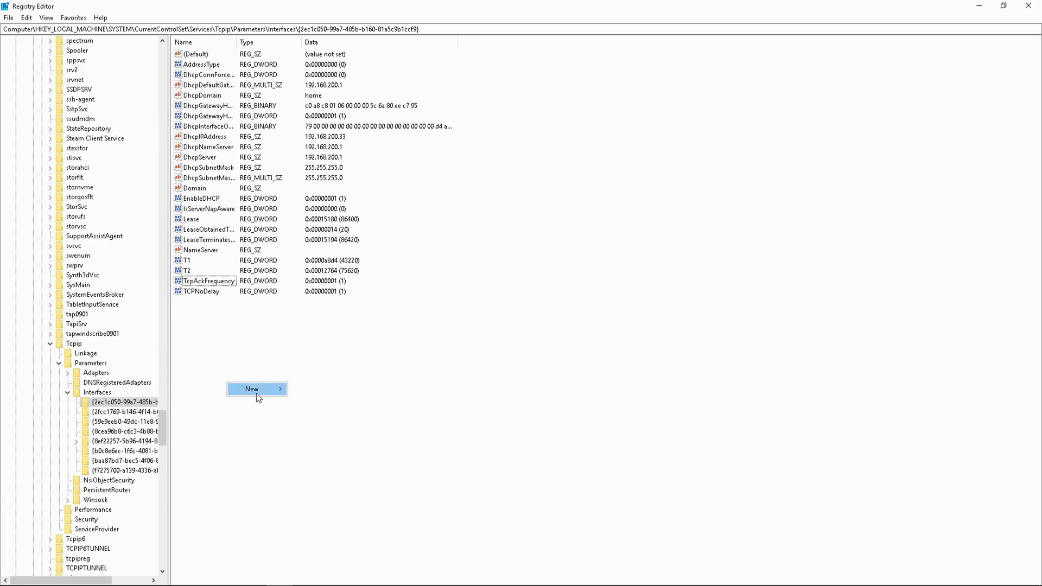
{"action": "mouse_move", "coordinate": [252, 390]}
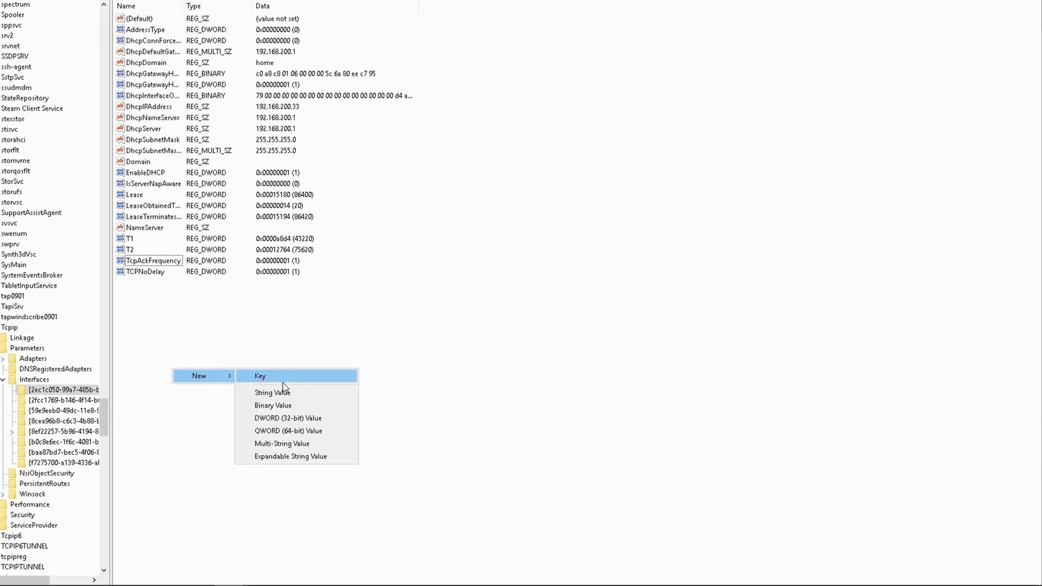
{"action": "left_click", "coordinate": [309, 419]}
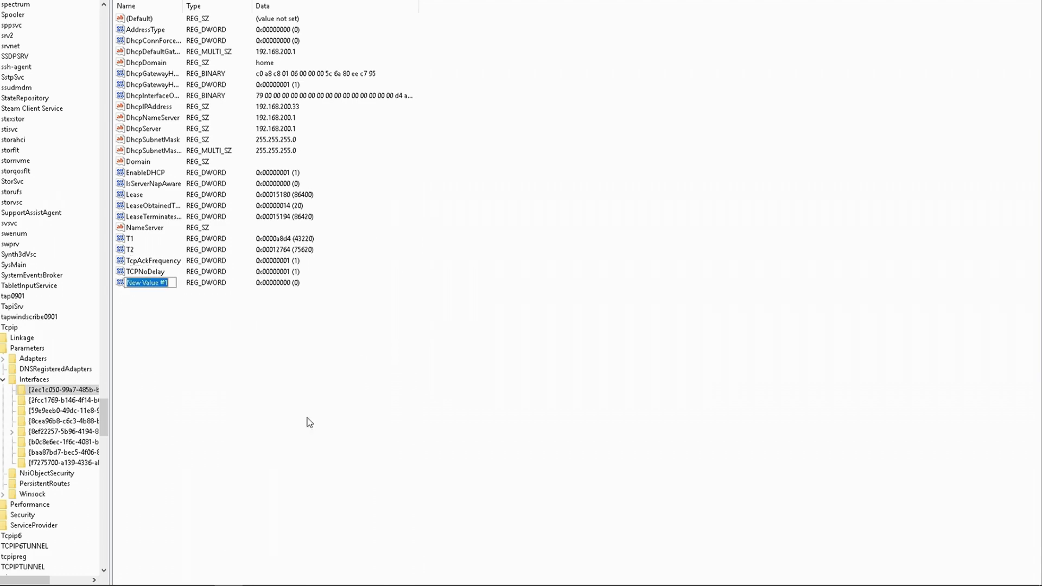
{"action": "key", "text": "BackSpace"}
{"action": "key", "text": "ctrl+v"}
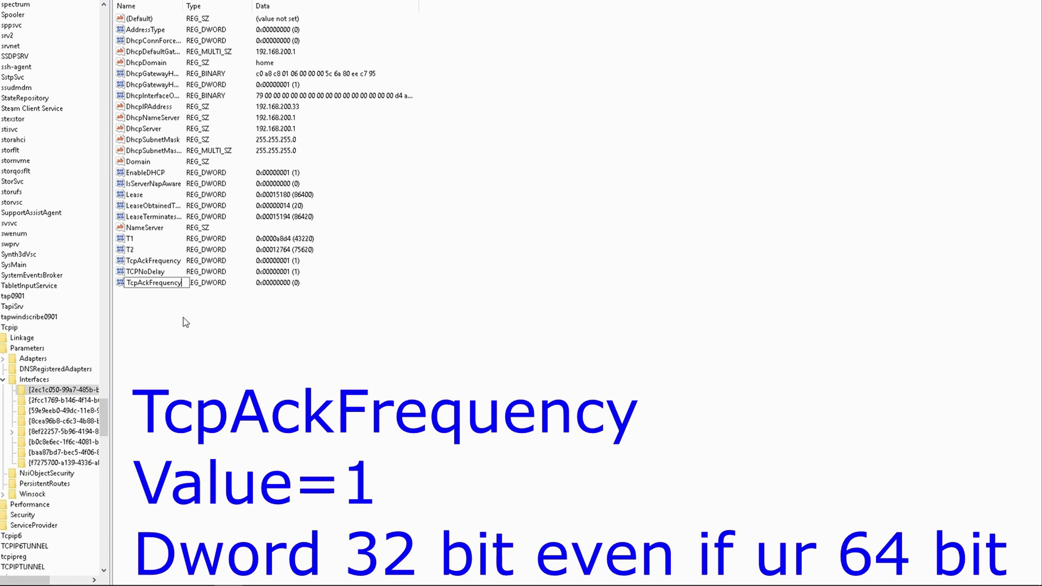
{"action": "key", "text": "Return"}
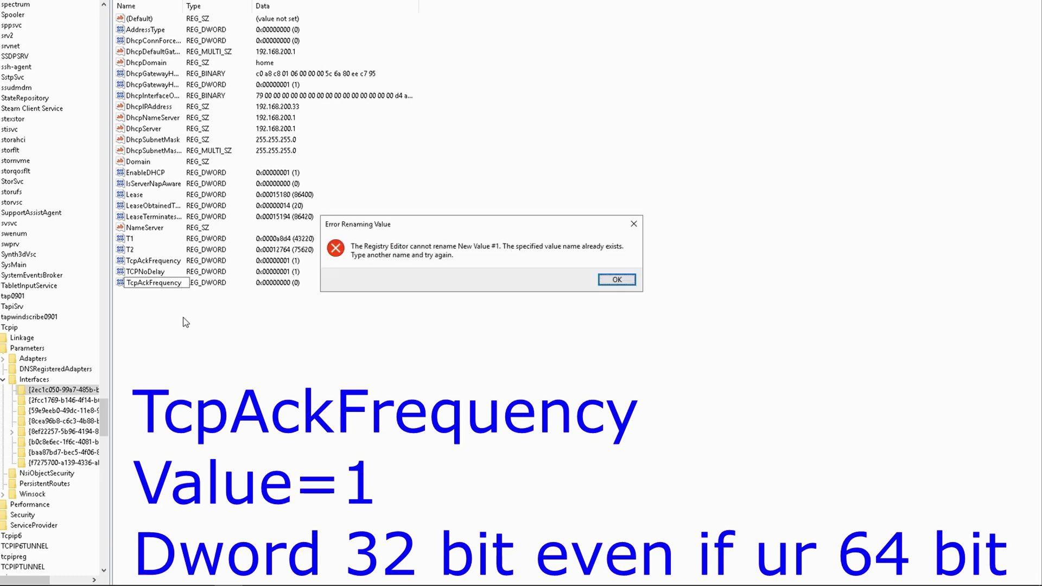
{"action": "left_click", "coordinate": [617, 280]}
{"action": "key", "text": "Delete"}
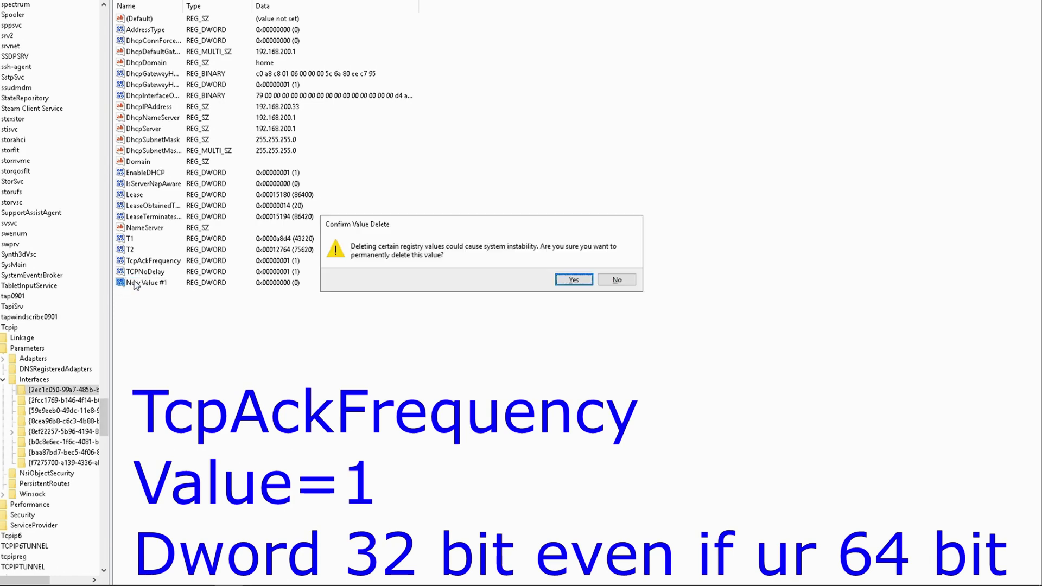
{"action": "left_click", "coordinate": [691, 277]}
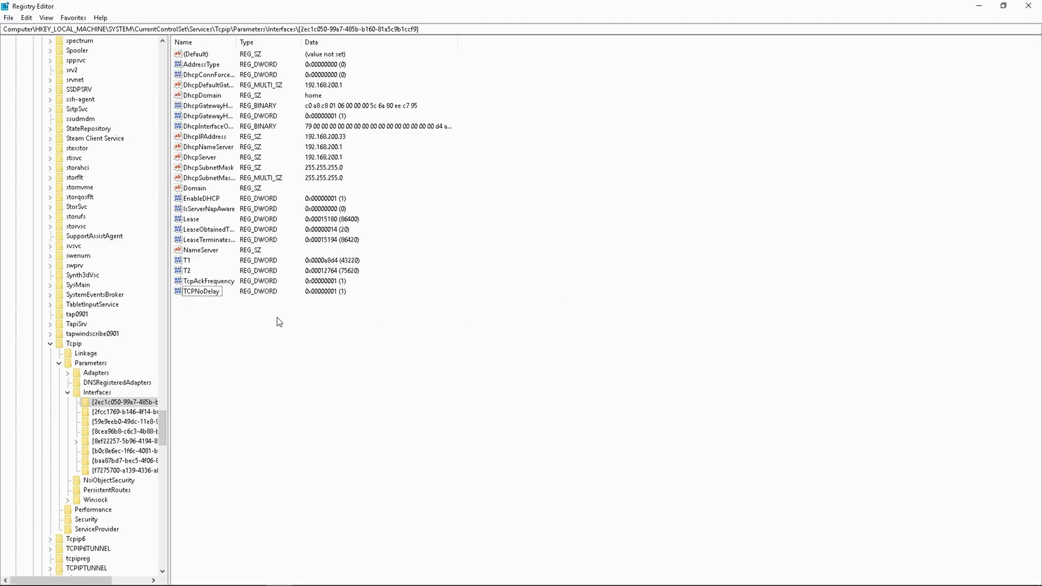
Open the first interface's TcpAckFrequency value and accept its value data of 1 in hexadecimal
{"action": "left_click", "coordinate": [206, 282]}
{"action": "double_click", "coordinate": [212, 286]}
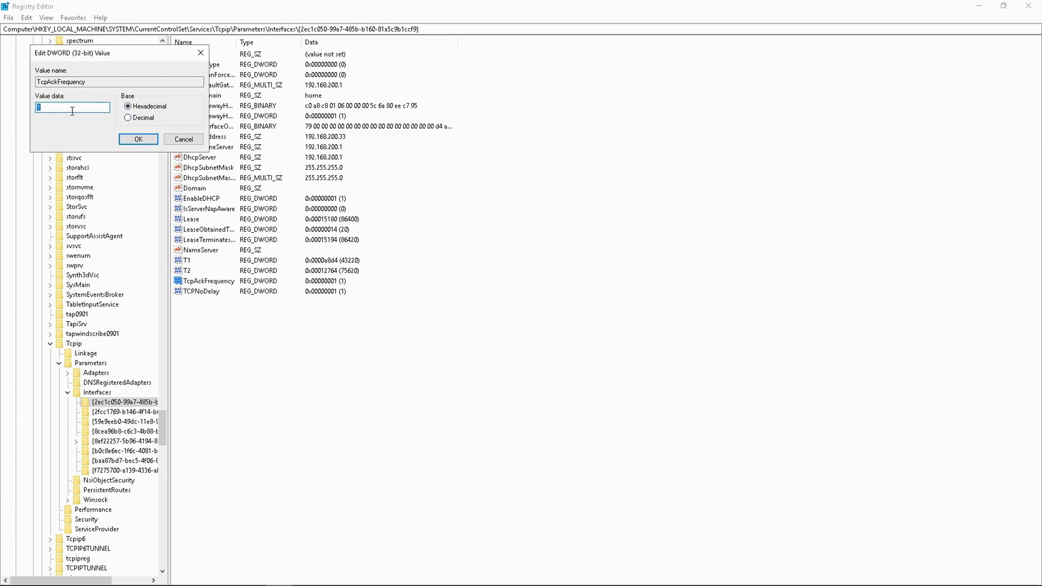
{"action": "left_click", "coordinate": [142, 141]}
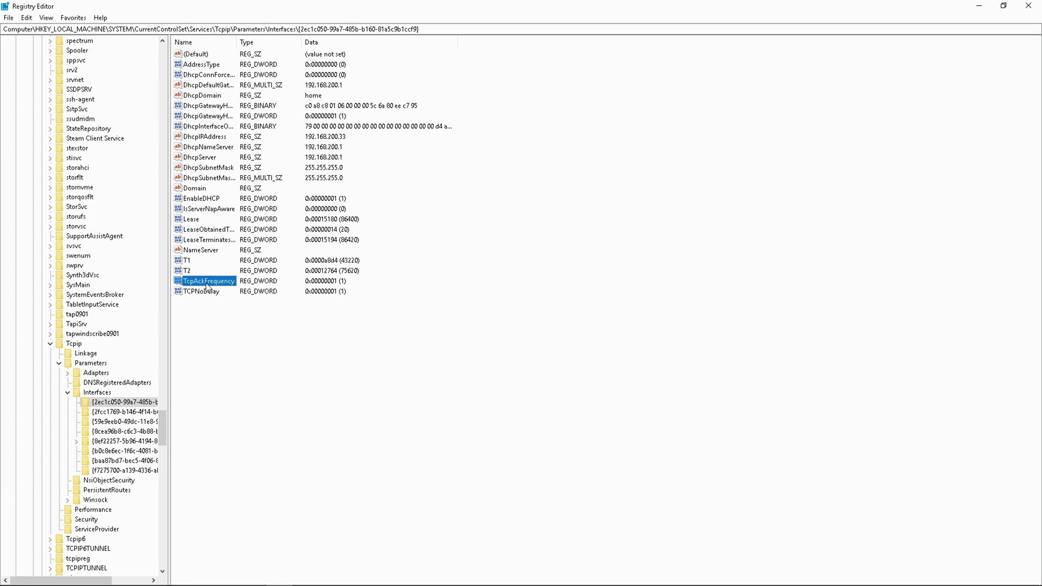
Go through every subkey under Interfaces and examine the TCP values each one contains
{"action": "left_click", "coordinate": [116, 412]}
{"action": "left_click", "coordinate": [113, 462]}
{"action": "left_click", "coordinate": [111, 480]}
{"action": "left_click", "coordinate": [112, 462]}
{"action": "left_click", "coordinate": [110, 452]}
{"action": "left_click", "coordinate": [109, 441]}
{"action": "left_click", "coordinate": [105, 403]}
{"action": "left_click", "coordinate": [104, 412]}
{"action": "left_click", "coordinate": [103, 422]}
{"action": "left_click", "coordinate": [101, 432]}
{"action": "left_click", "coordinate": [100, 441]}
{"action": "left_click", "coordinate": [98, 451]}
{"action": "left_click", "coordinate": [97, 461]}
{"action": "left_click", "coordinate": [96, 471]}
{"action": "left_click", "coordinate": [97, 481]}
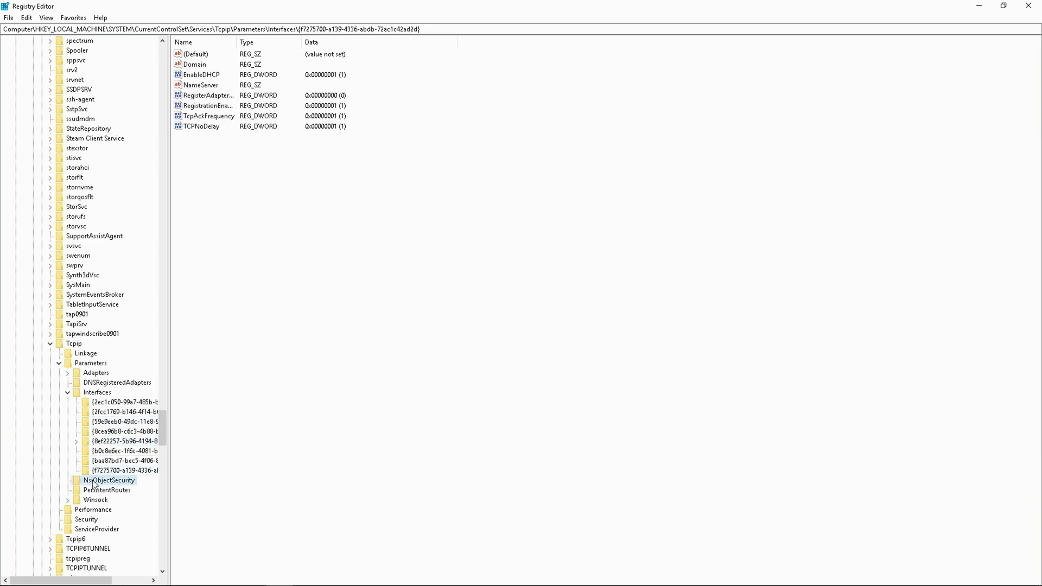
{"action": "left_click", "coordinate": [98, 491]}
{"action": "left_click", "coordinate": [101, 480]}
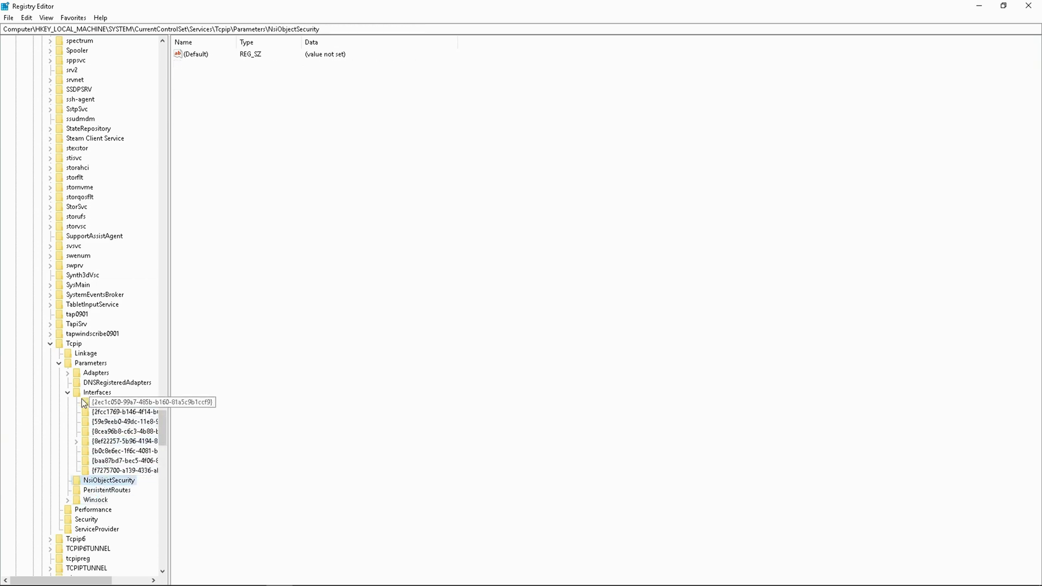
{"action": "left_click", "coordinate": [109, 412]}
{"action": "left_click", "coordinate": [111, 403]}
{"action": "left_click", "coordinate": [110, 422]}
{"action": "left_click", "coordinate": [110, 432]}
{"action": "left_click", "coordinate": [112, 442]}
{"action": "left_click", "coordinate": [113, 451]}
{"action": "left_click", "coordinate": [114, 461]}
{"action": "left_click", "coordinate": [114, 470]}
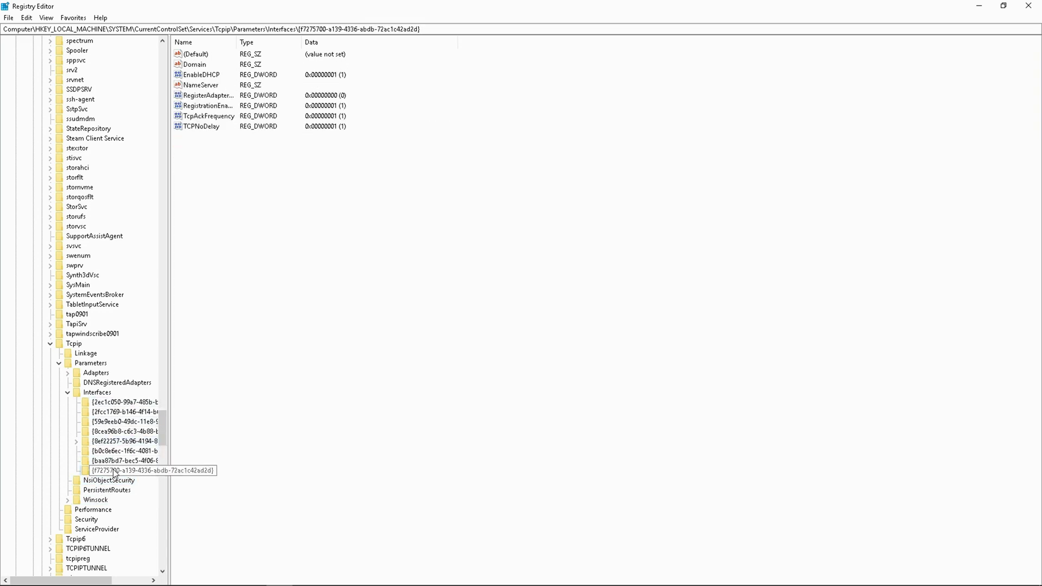
{"action": "left_click", "coordinate": [114, 461]}
{"action": "left_click", "coordinate": [113, 451]}
{"action": "left_click", "coordinate": [111, 441]}
{"action": "left_click", "coordinate": [109, 431]}
{"action": "left_click", "coordinate": [108, 422]}
{"action": "left_click", "coordinate": [106, 411]}
{"action": "left_click", "coordinate": [106, 422]}
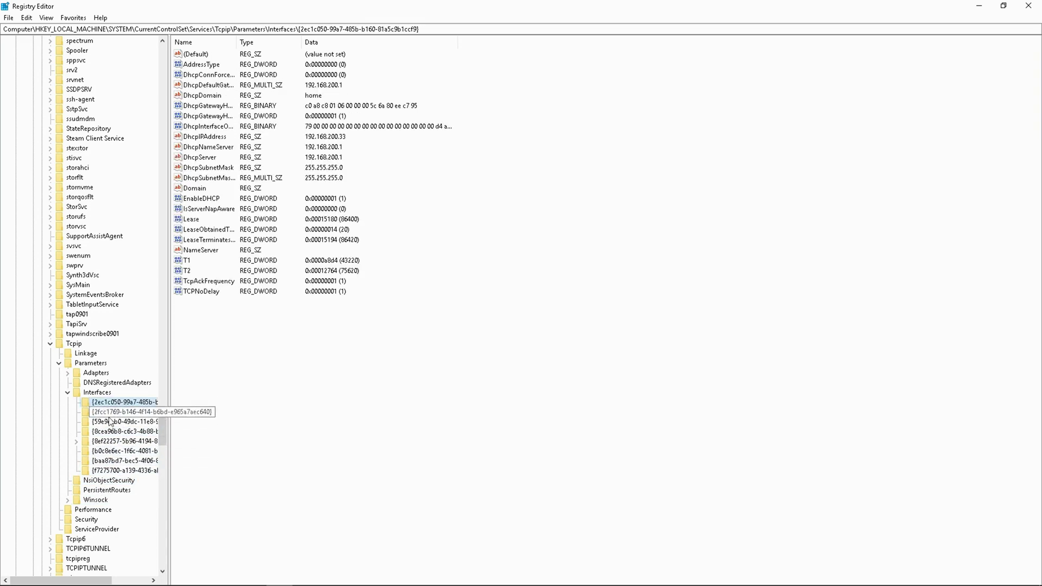
{"action": "left_click", "coordinate": [105, 431]}
{"action": "left_click", "coordinate": [103, 441]}
{"action": "left_click", "coordinate": [102, 451]}
{"action": "left_click", "coordinate": [101, 460]}
{"action": "left_click", "coordinate": [100, 471]}
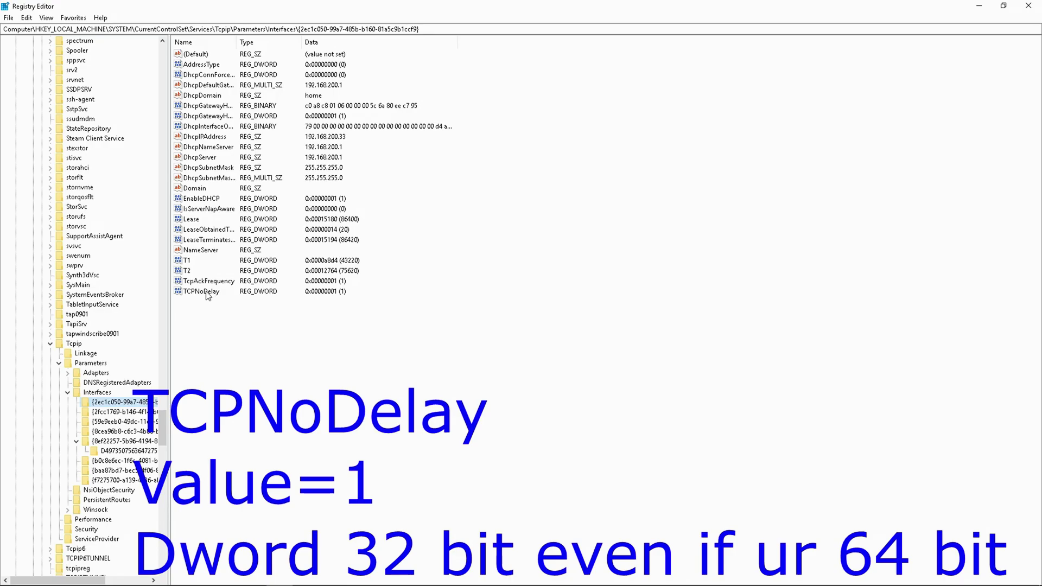
Copy the name of the first interface's TCPNoDelay value from its edit dialog, leaving the value data unedited
{"action": "double_click", "coordinate": [205, 292]}
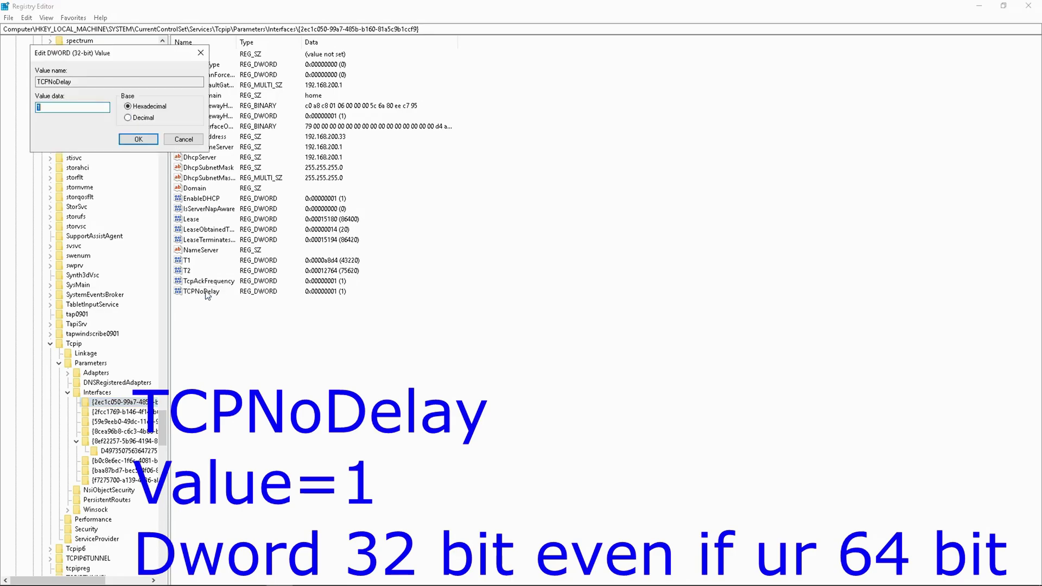
{"action": "left_click_drag", "start_coordinate": [73, 81], "coordinate": [39, 81]}
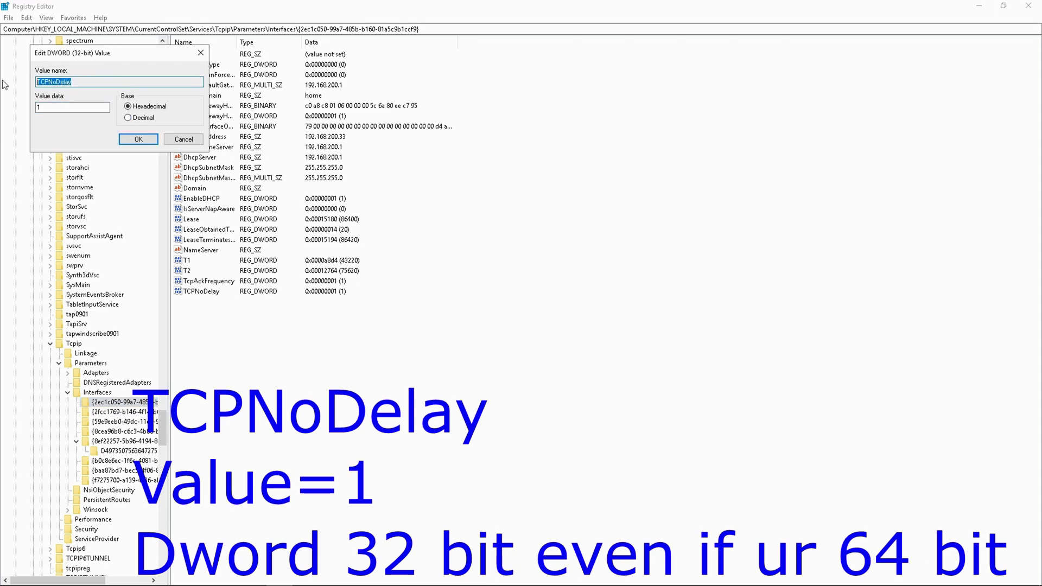
{"action": "right_click", "coordinate": [47, 82]}
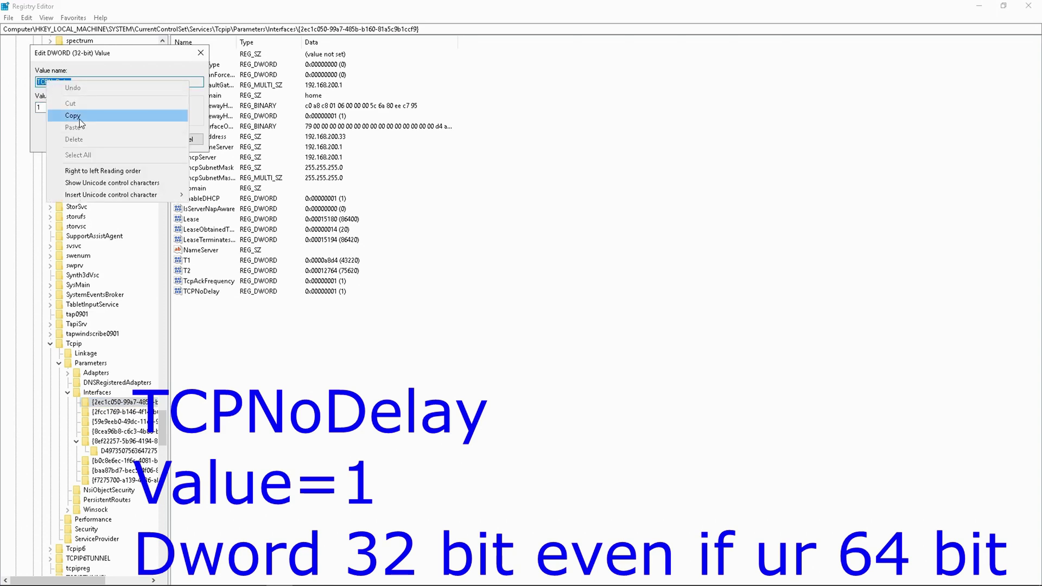
{"action": "left_click", "coordinate": [81, 120]}
{"action": "left_click", "coordinate": [200, 53]}
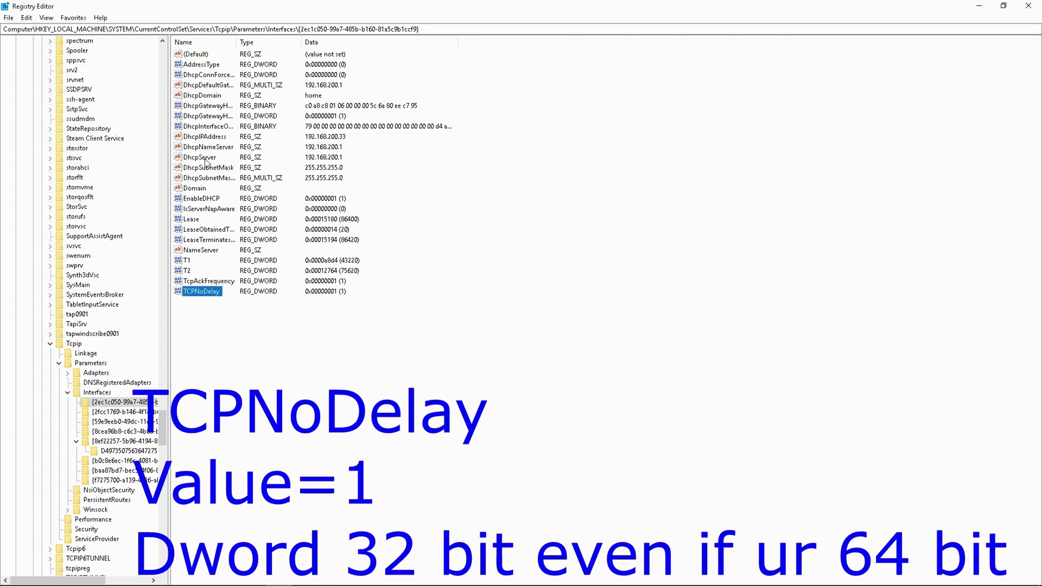
{"action": "right_click", "coordinate": [215, 299]}
{"action": "left_click", "coordinate": [229, 305]}
{"action": "left_click", "coordinate": [201, 52]}
Try to add a DWORD (32-bit) value named TCPNoDelay to the first interface, and delete the leftover new value
{"action": "right_click", "coordinate": [248, 345]}
{"action": "mouse_move", "coordinate": [283, 351]}
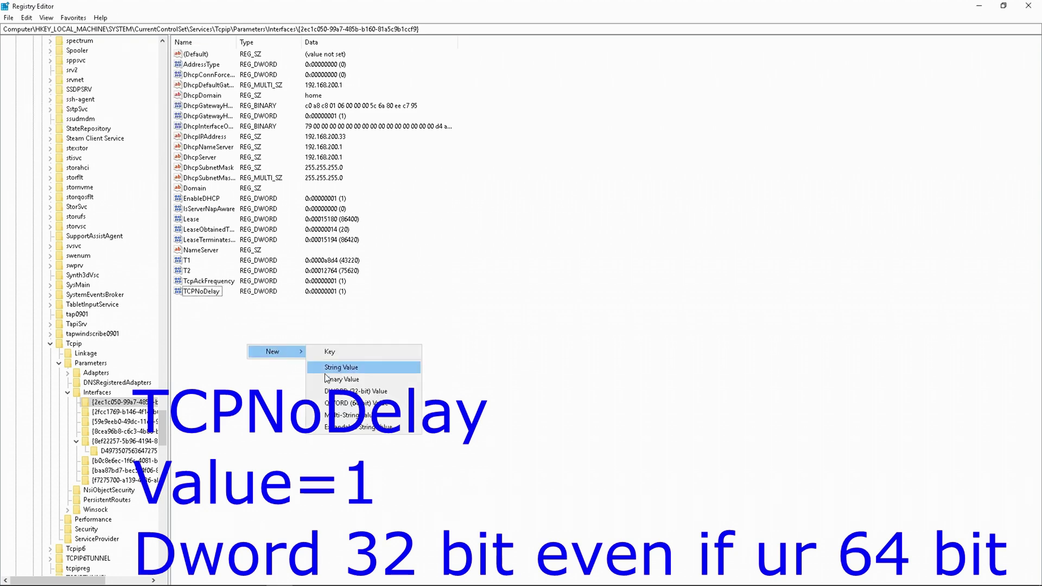
{"action": "left_click", "coordinate": [345, 396]}
{"action": "key", "text": "BackSpace"}
{"action": "key", "text": "Return"}
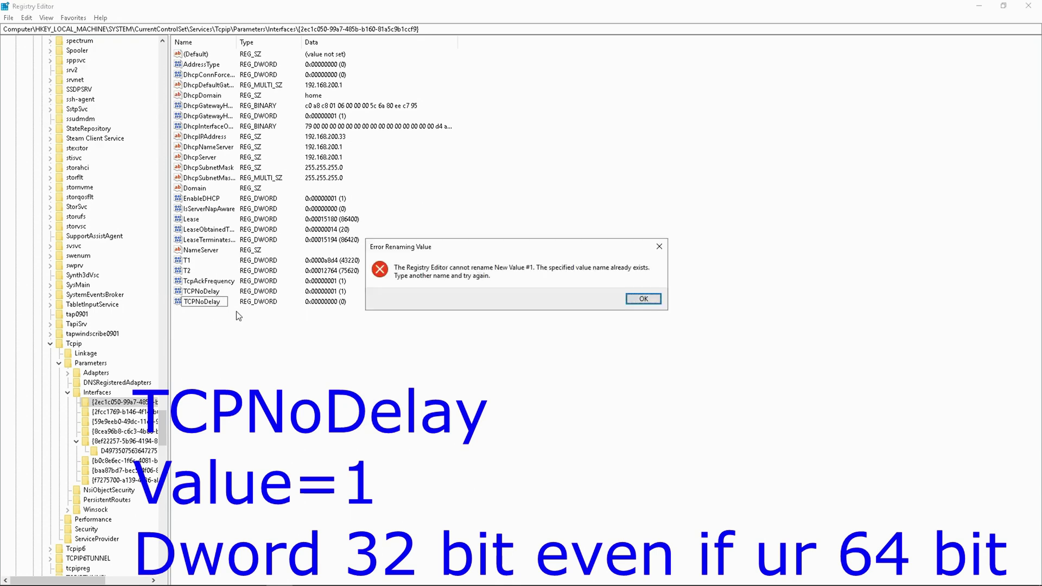
{"action": "left_click", "coordinate": [642, 307]}
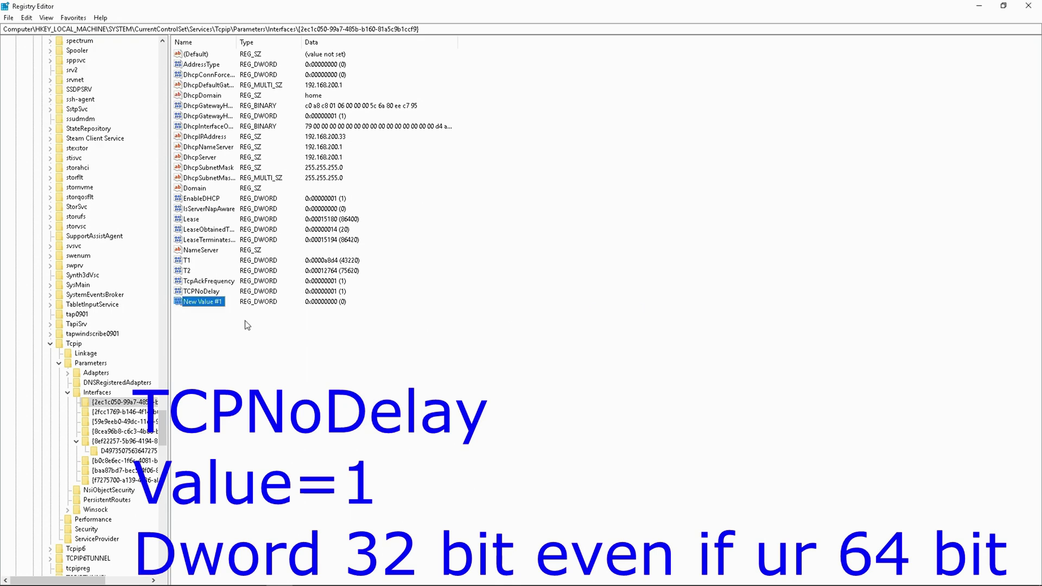
{"action": "double_click", "coordinate": [207, 303]}
{"action": "left_click", "coordinate": [201, 54]}
{"action": "key", "text": "Delete"}
{"action": "left_click", "coordinate": [598, 305]}
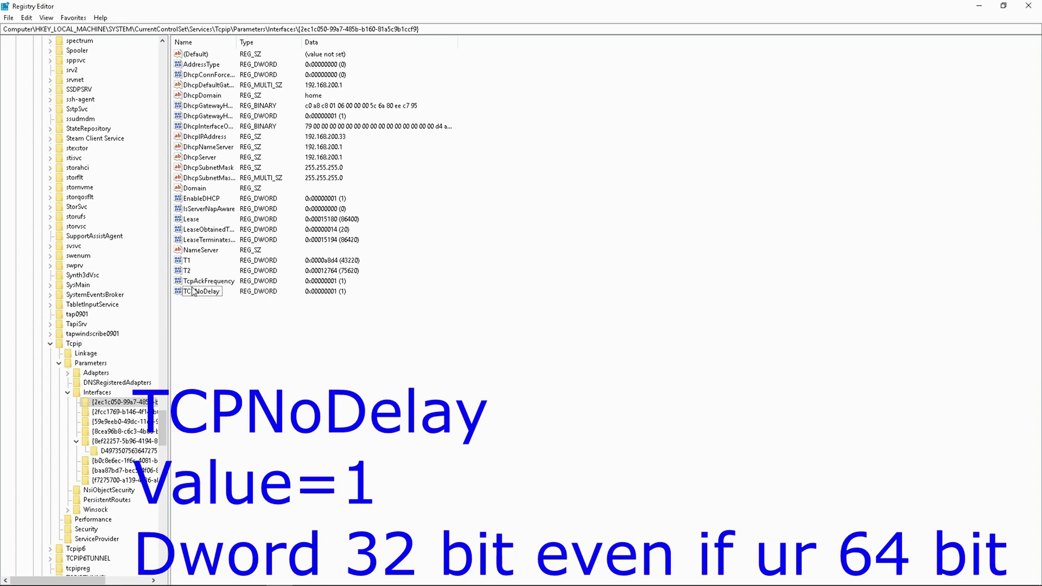
Open the first interface's TCPNoDelay value and accept its value data of 1 in hexadecimal
{"action": "double_click", "coordinate": [193, 293]}
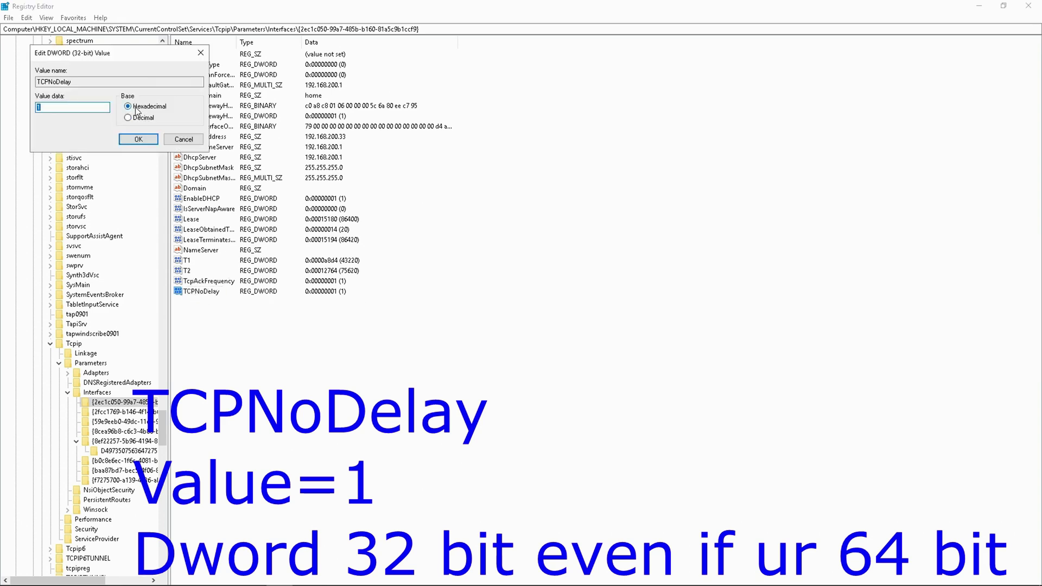
{"action": "left_click", "coordinate": [73, 108]}
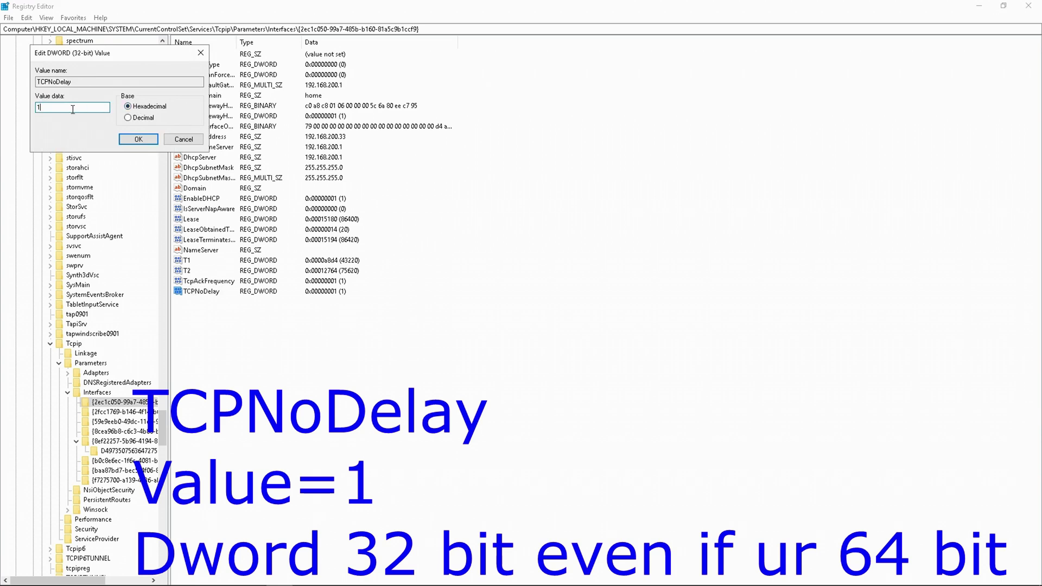
{"action": "left_click", "coordinate": [140, 139]}
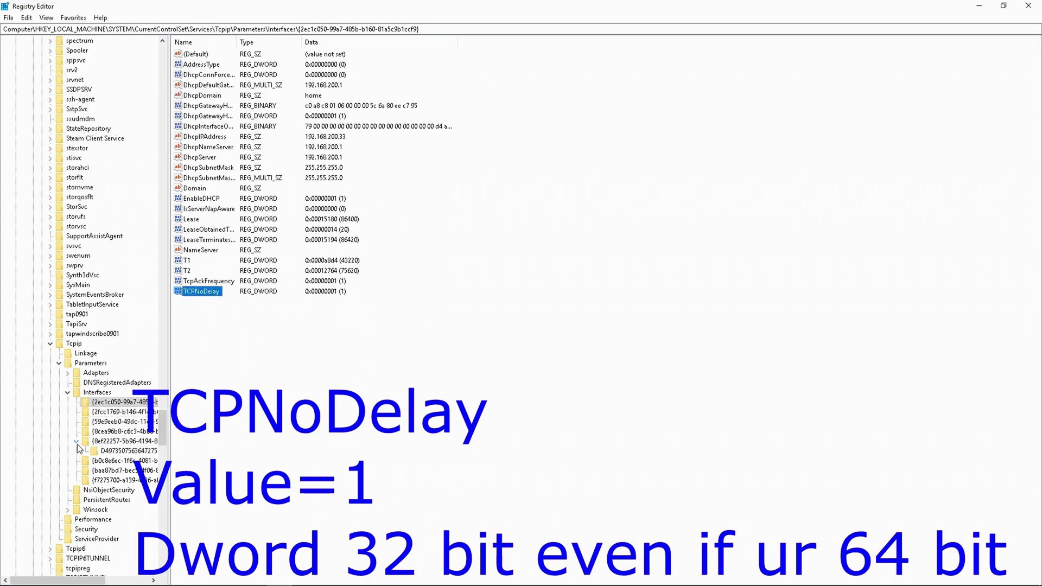
Step through all interface subkeys, including the one nested under 8ef22257, to check for TcpAckFrequency and TCPNoDelay, and collapse Interfaces
{"action": "left_click", "coordinate": [105, 480]}
{"action": "key", "text": "Up"}
{"action": "key", "text": "Up"}
{"action": "key", "text": "Up"}
{"action": "key", "text": "Up"}
{"action": "key", "text": "Up"}
{"action": "key", "text": "Up"}
{"action": "key", "text": "Up"}
{"action": "key", "text": "Up"}
{"action": "key", "text": "Down"}
{"action": "key", "text": "Down"}
{"action": "key", "text": "Down"}
{"action": "key", "text": "Down"}
{"action": "key", "text": "Down"}
{"action": "key", "text": "Down"}
{"action": "key", "text": "Down"}
{"action": "key", "text": "Down"}
{"action": "left_click", "coordinate": [100, 509]}
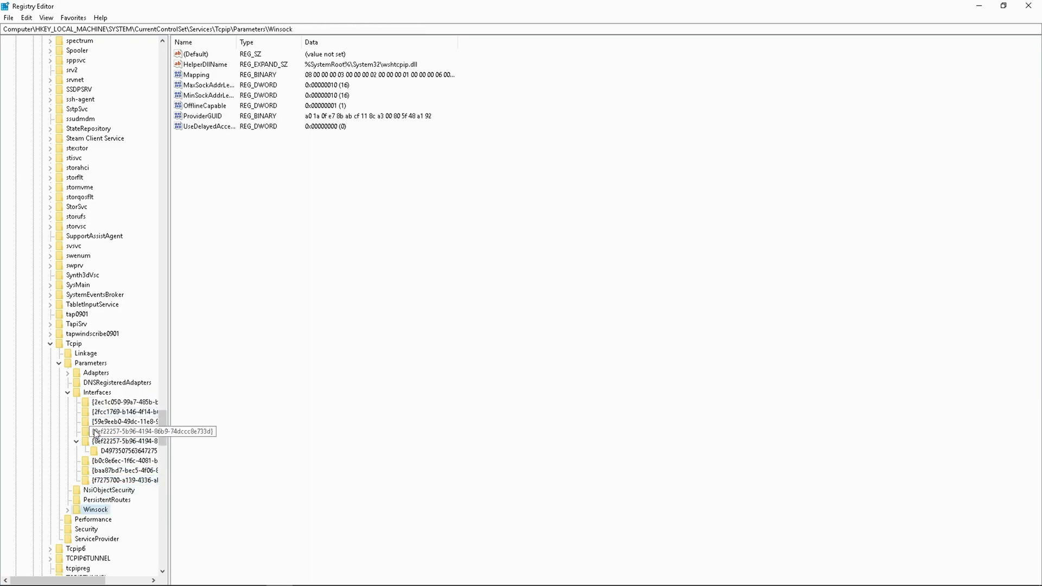
{"action": "left_click", "coordinate": [109, 402]}
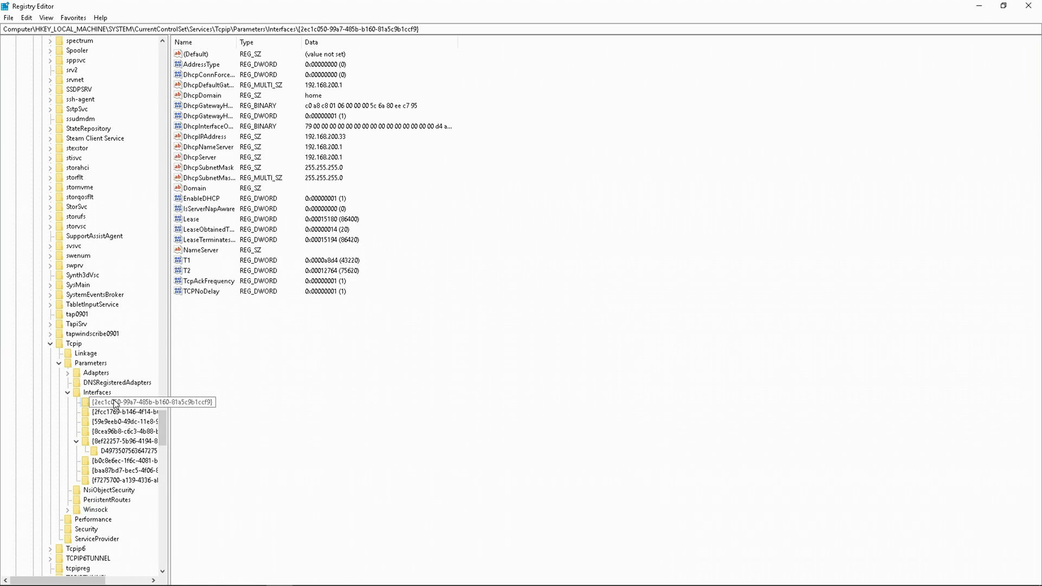
{"action": "left_click", "coordinate": [67, 393]}
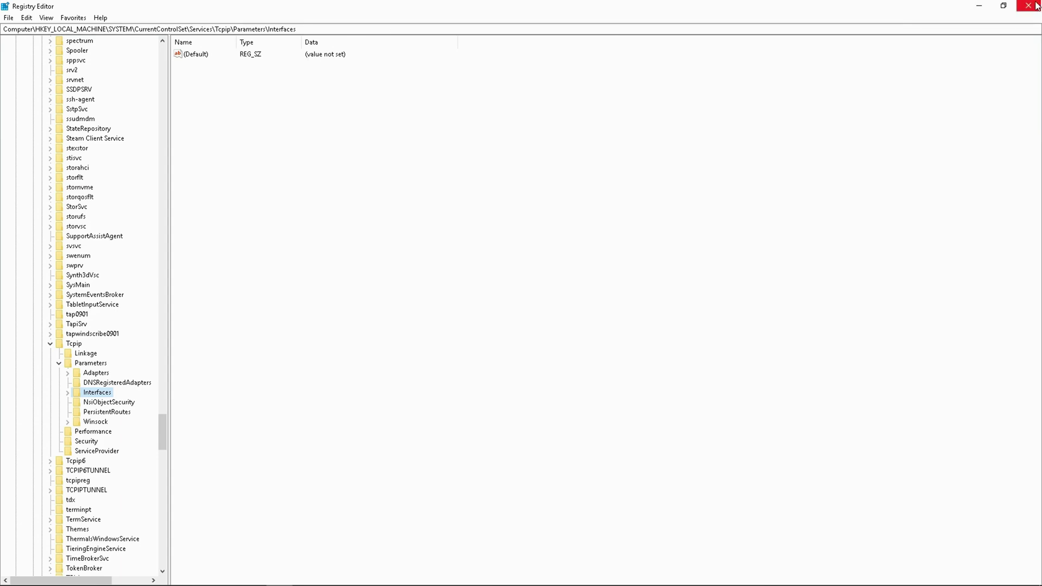
Add a DWORD (32-bit) value named TCPNoDelay with value data 1 to the subkey nested under the 8ef22257 interface
{"action": "left_click", "coordinate": [67, 393]}
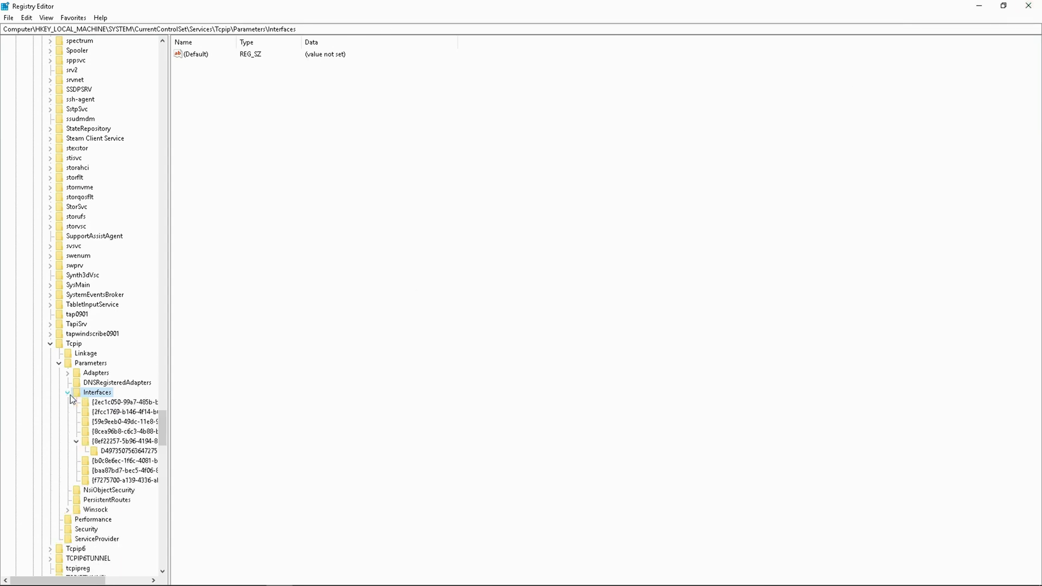
{"action": "left_click", "coordinate": [89, 452]}
{"action": "right_click", "coordinate": [244, 159]}
{"action": "mouse_move", "coordinate": [270, 166]}
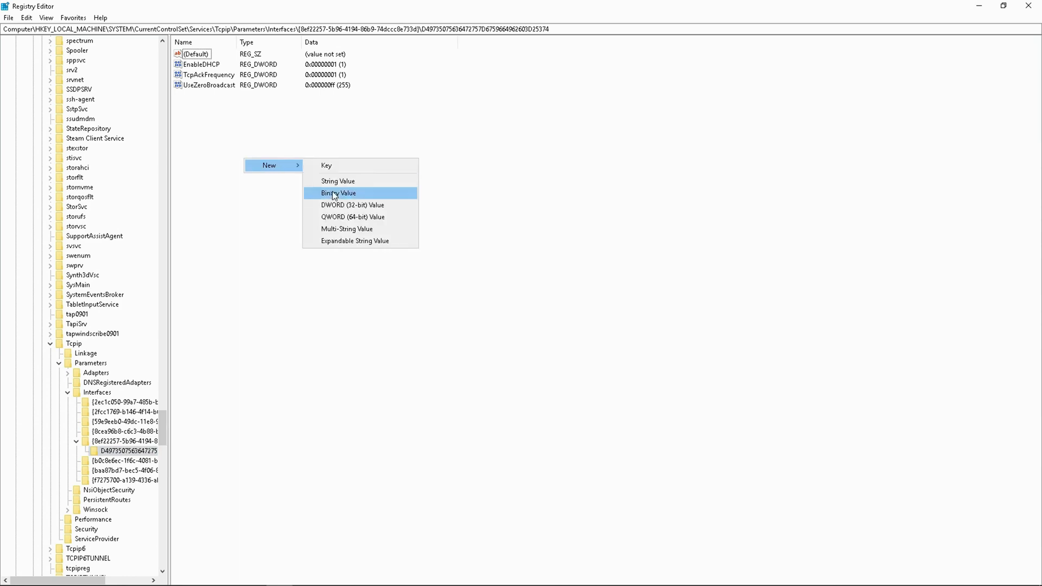
{"action": "left_click", "coordinate": [353, 207]}
{"action": "key", "text": "BackSpace"}
{"action": "type", "text": "TCPNoDelay"}
{"action": "key", "text": "Return"}
{"action": "key", "text": "Return"}
{"action": "type", "text": "1"}
{"action": "key", "text": "Return"}
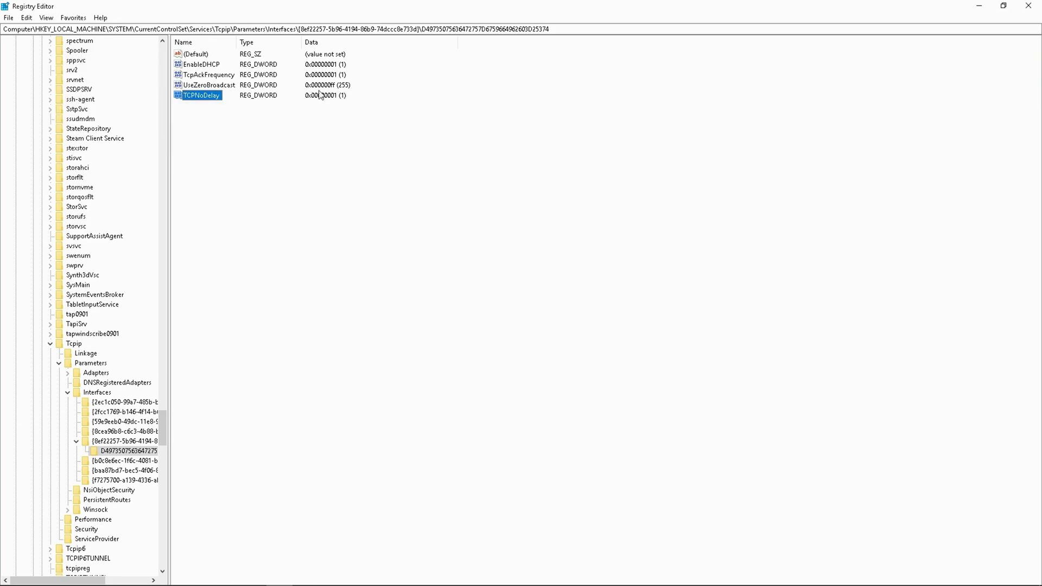
{"action": "left_click", "coordinate": [346, 101]}
Collapse the 8ef22257 interface and recheck the TcpAckFrequency and TCPNoDelay values in the interface subkeys
{"action": "left_click", "coordinate": [77, 442]}
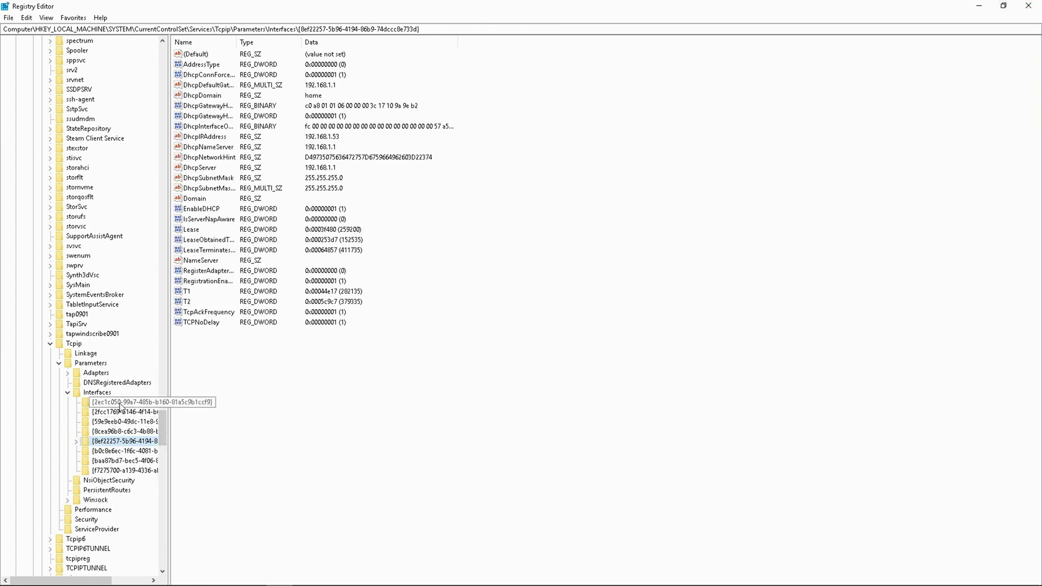
{"action": "left_click", "coordinate": [120, 404]}
{"action": "left_click", "coordinate": [116, 413]}
{"action": "left_click", "coordinate": [108, 423]}
{"action": "left_click", "coordinate": [110, 432]}
{"action": "left_click", "coordinate": [111, 452]}
{"action": "left_click", "coordinate": [113, 470]}
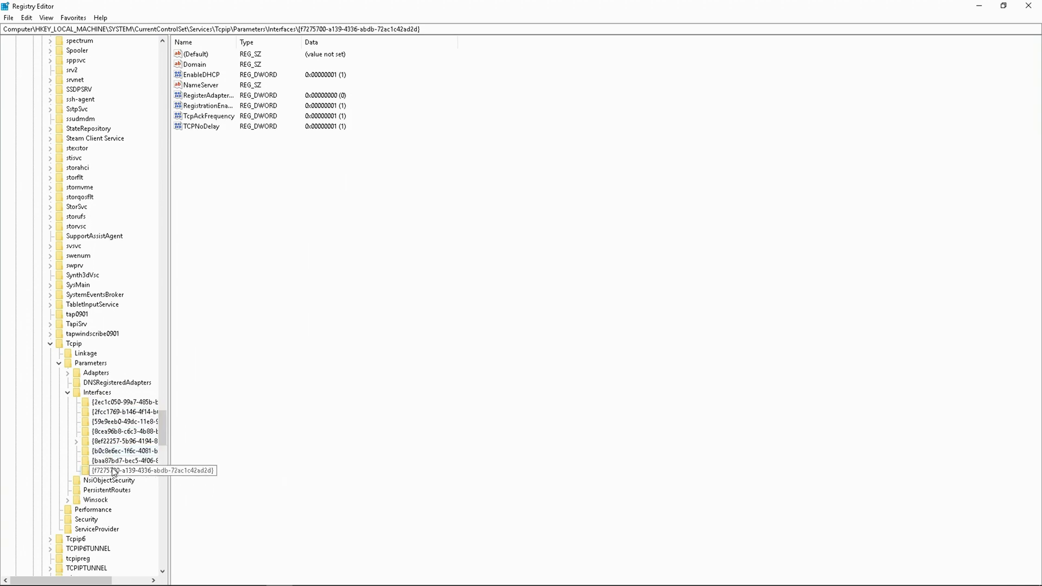
{"action": "left_click", "coordinate": [117, 461]}
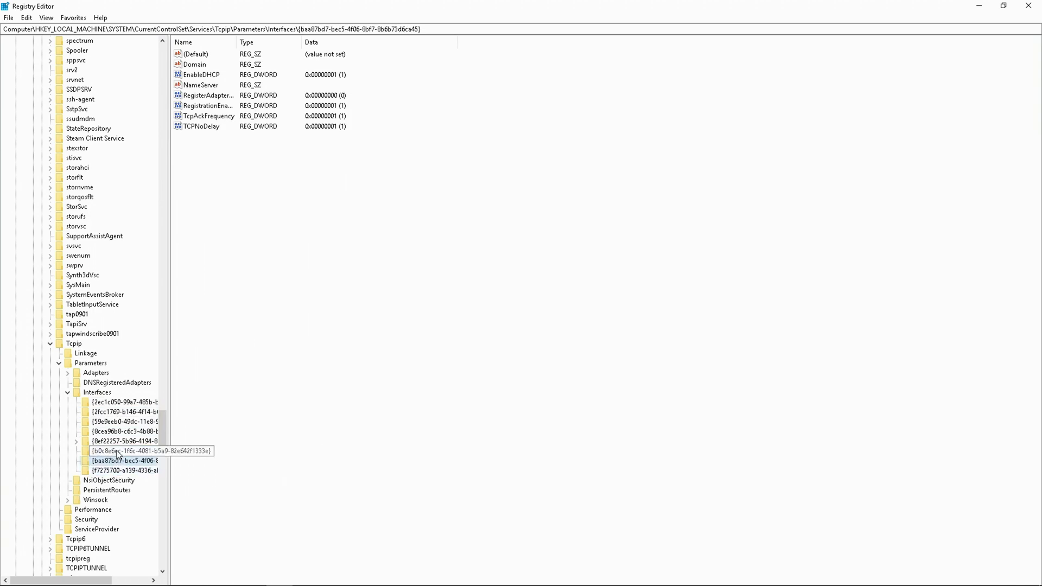
{"action": "left_click", "coordinate": [114, 441]}
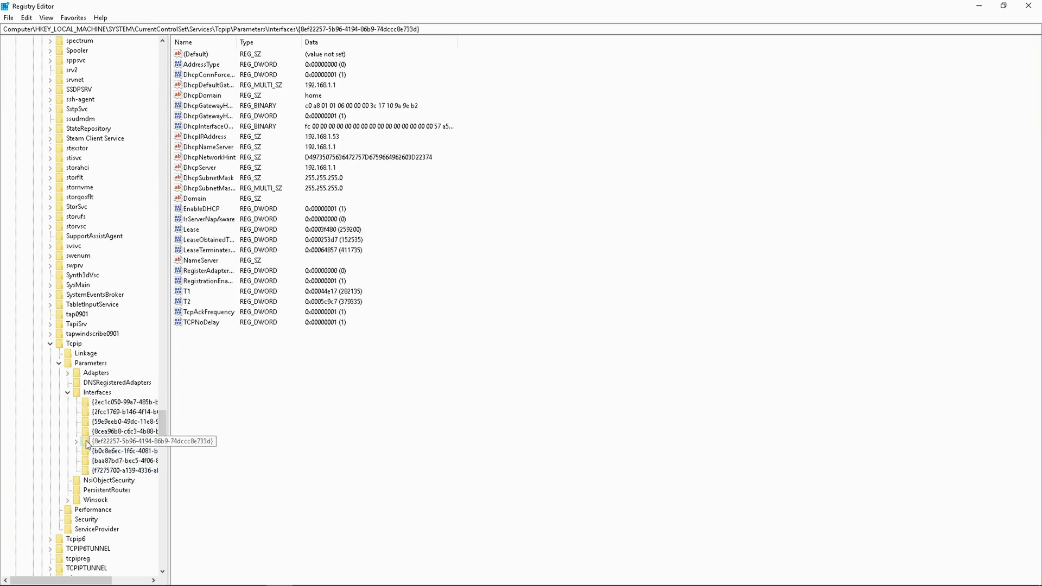
Close Registry Editor
{"action": "left_click", "coordinate": [1028, 5]}
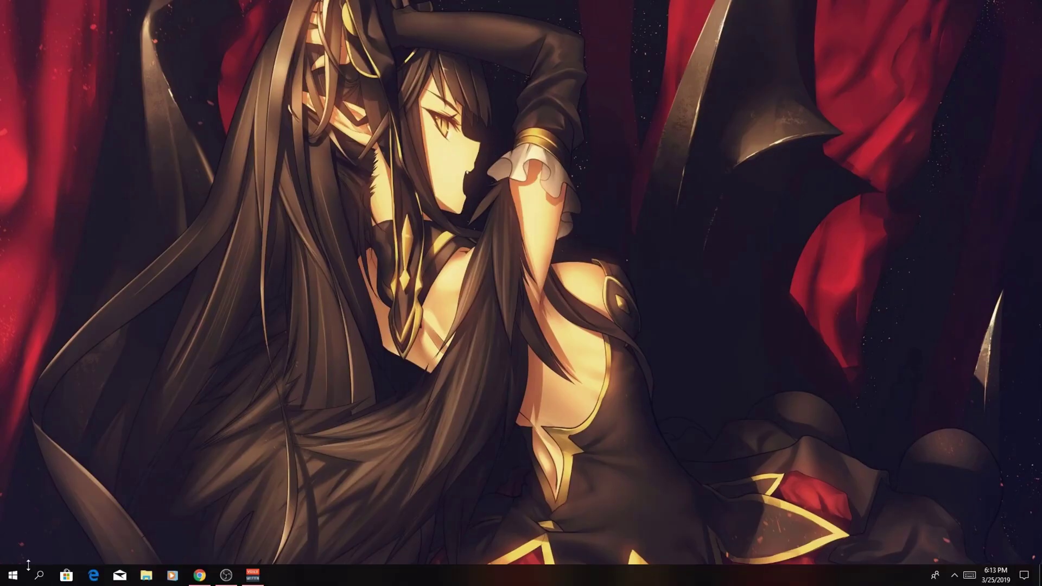
{"action": "left_click", "coordinate": [226, 575]}
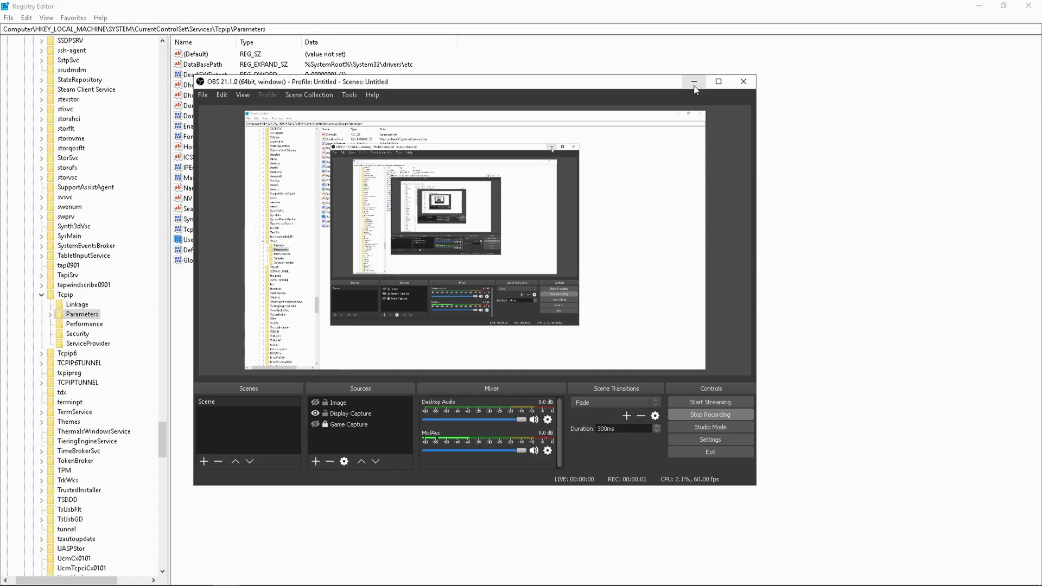
{"action": "left_click", "coordinate": [696, 86]}
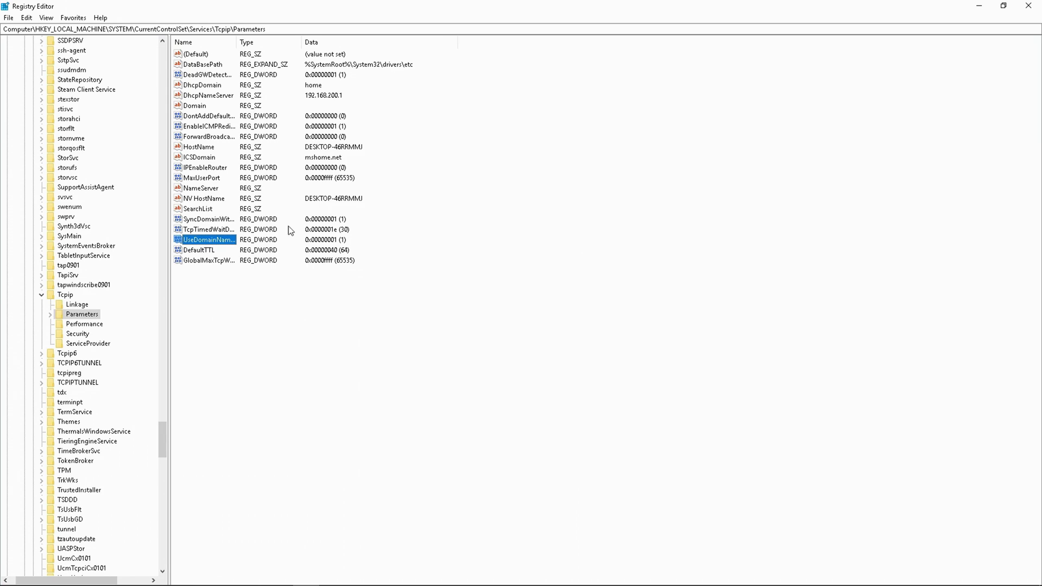
Select the Parameters key under Services\Tcpip in Registry Editor and open its DefaultTTL value
{"action": "left_click", "coordinate": [44, 296]}
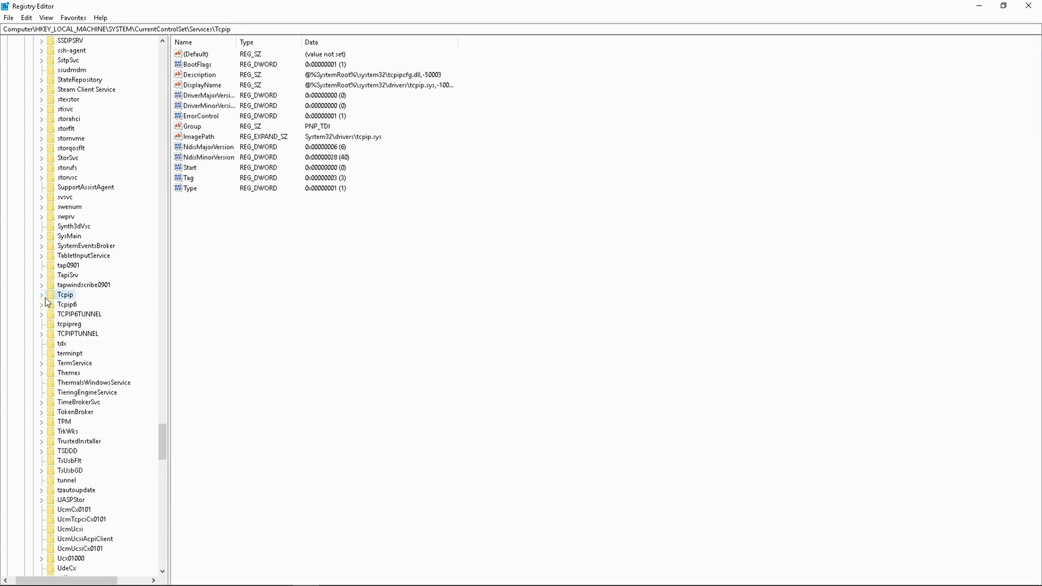
{"action": "left_click", "coordinate": [46, 298]}
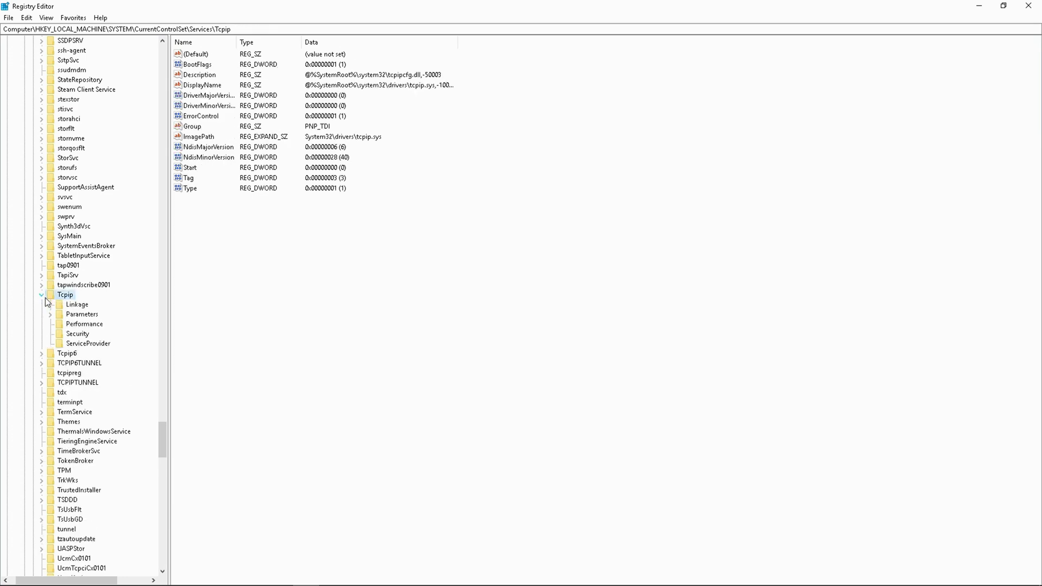
{"action": "left_click", "coordinate": [83, 316]}
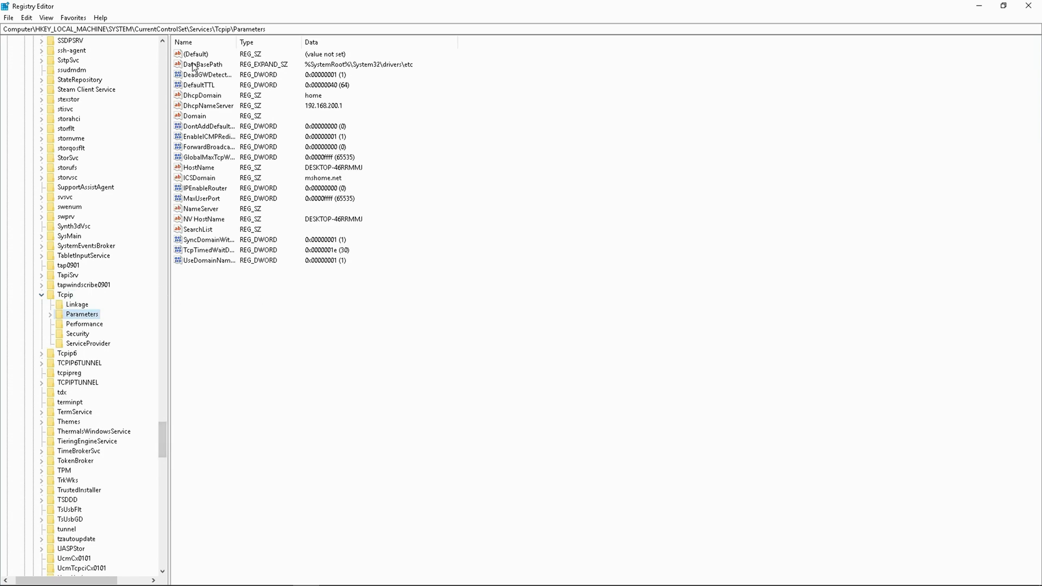
{"action": "double_click", "coordinate": [210, 87]}
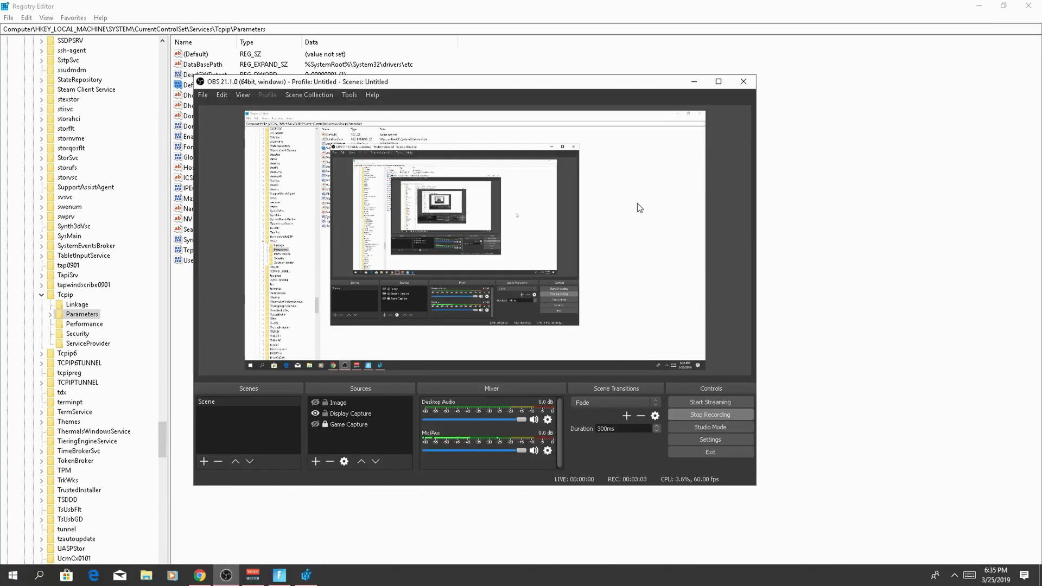
{"action": "left_click", "coordinate": [693, 83]}
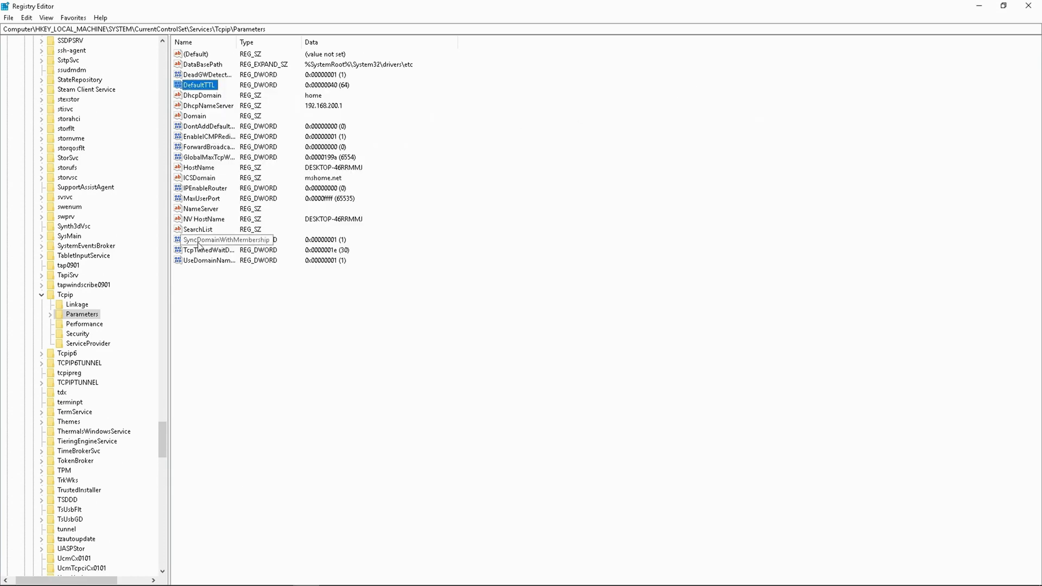
Open GlobalMaxTcpWindowSize for editing in decimal base and consult the registry tutorial video on YouTube in Chrome
{"action": "left_click", "coordinate": [197, 158]}
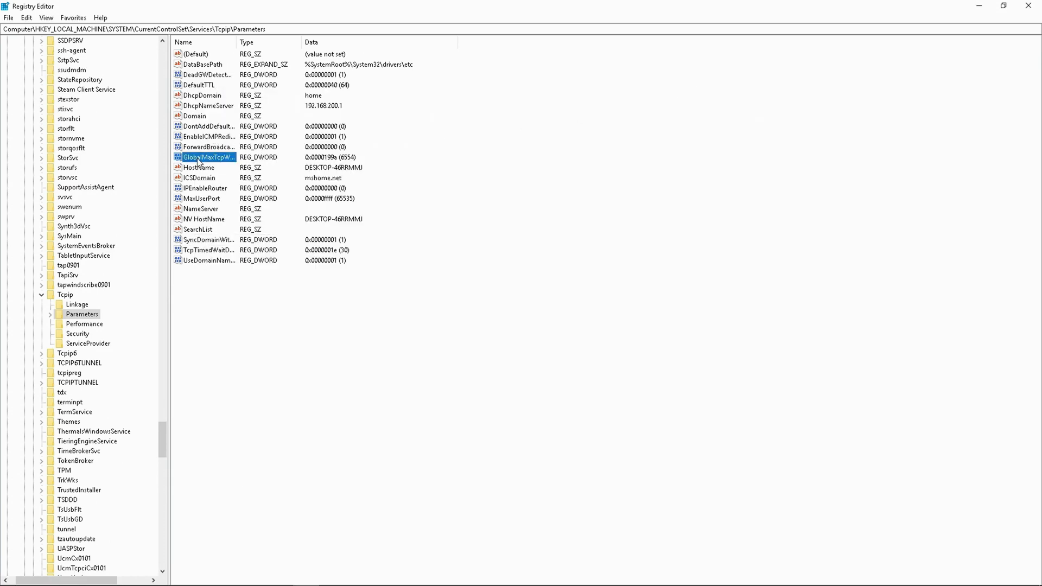
{"action": "double_click", "coordinate": [197, 159]}
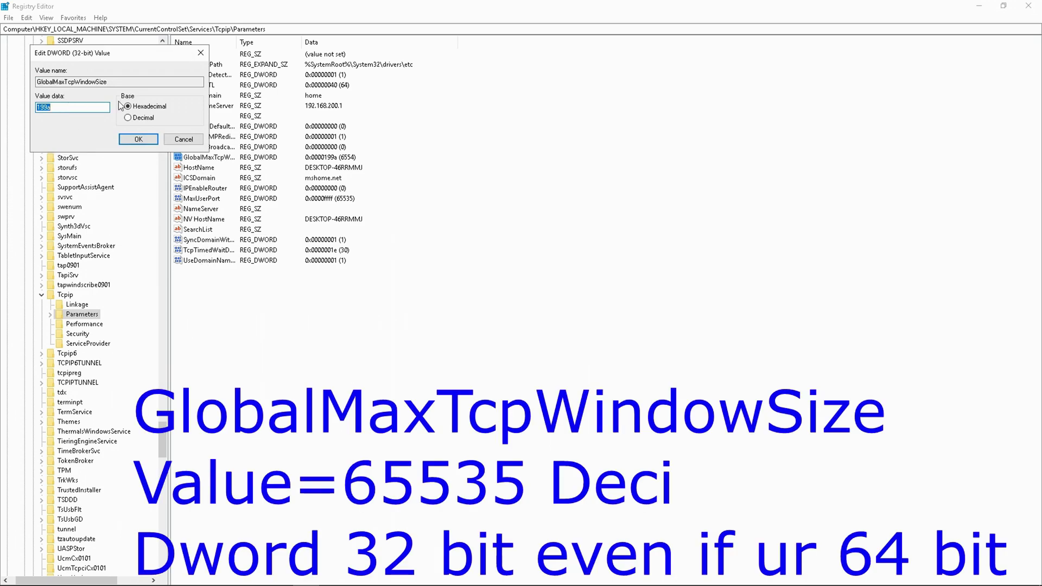
{"action": "left_click", "coordinate": [142, 120]}
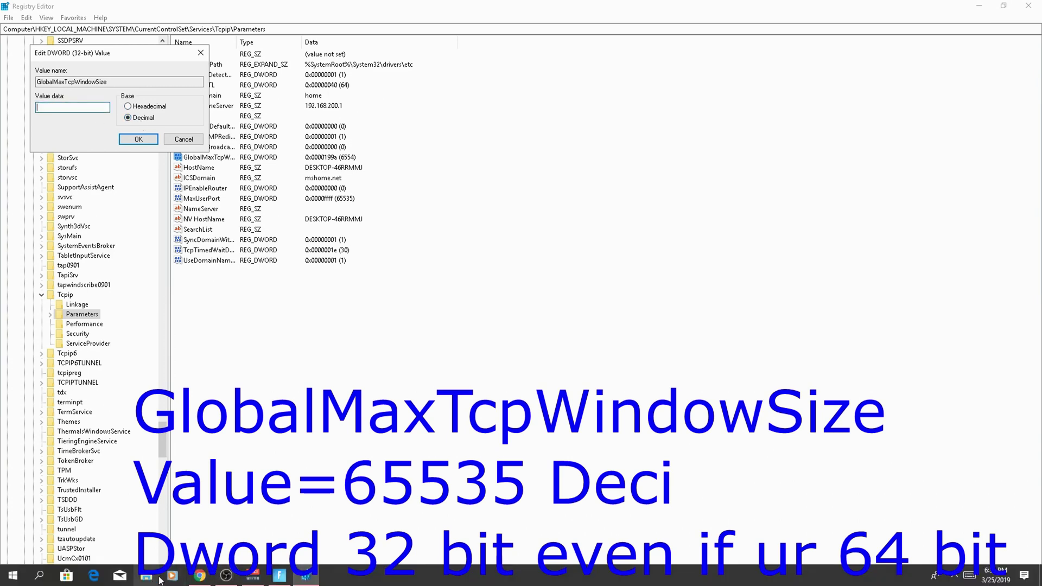
{"action": "left_click", "coordinate": [199, 575]}
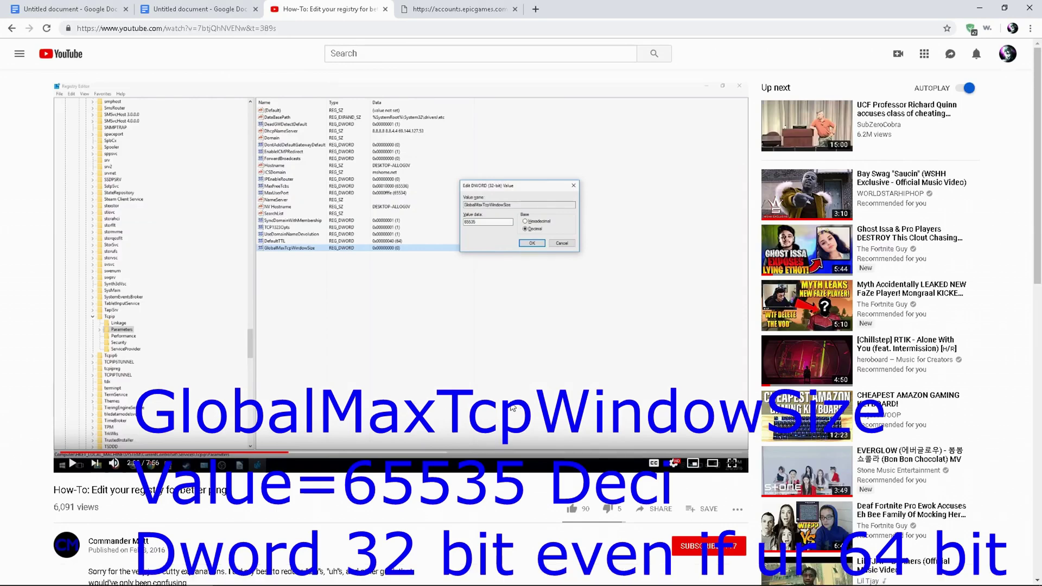
{"action": "left_click", "coordinate": [736, 471]}
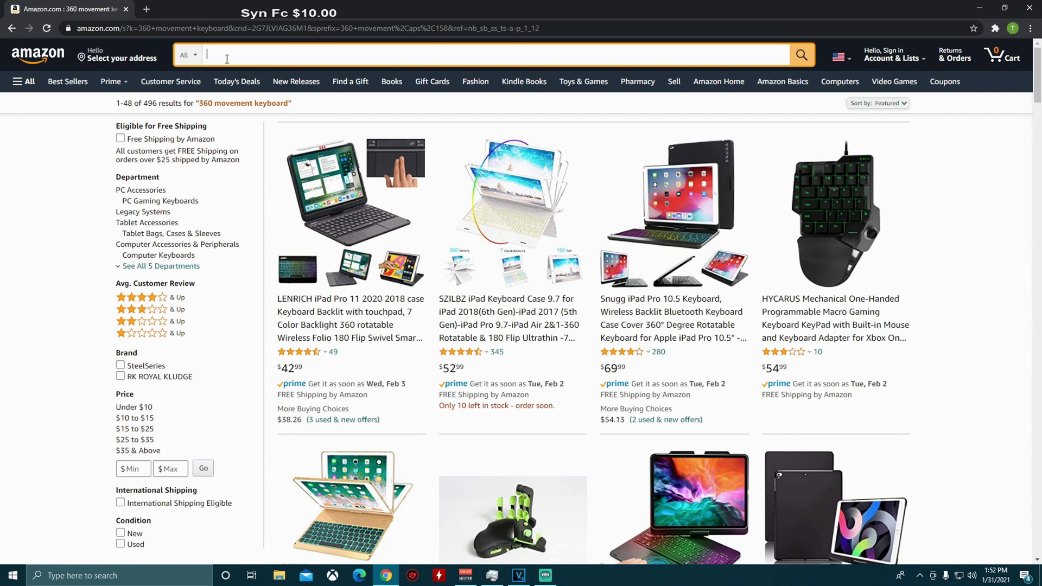
Search Amazon for "240hz monitor" and look through the results
{"action": "type", "text": "240"}
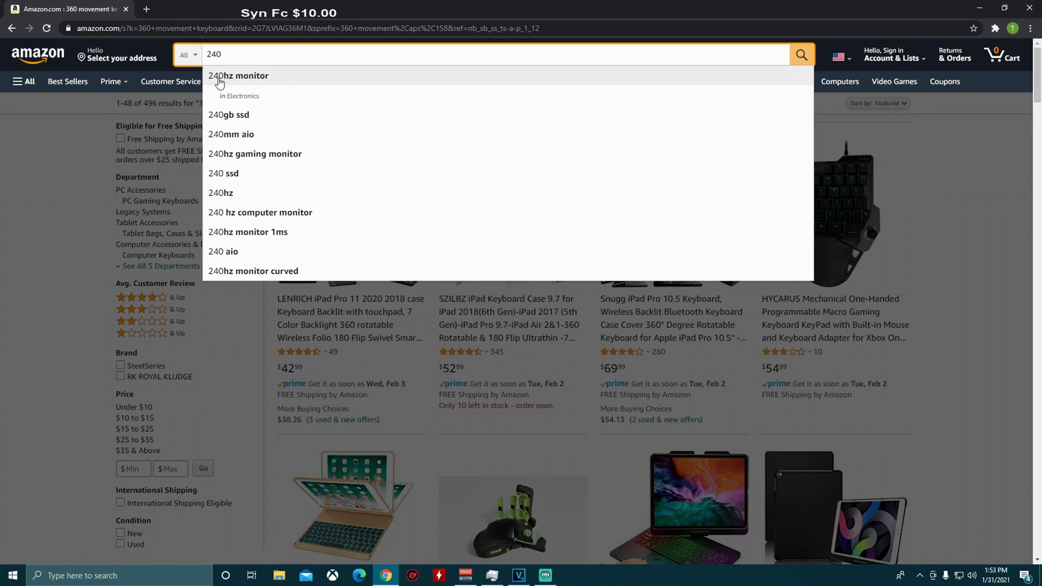
{"action": "left_click", "coordinate": [217, 79]}
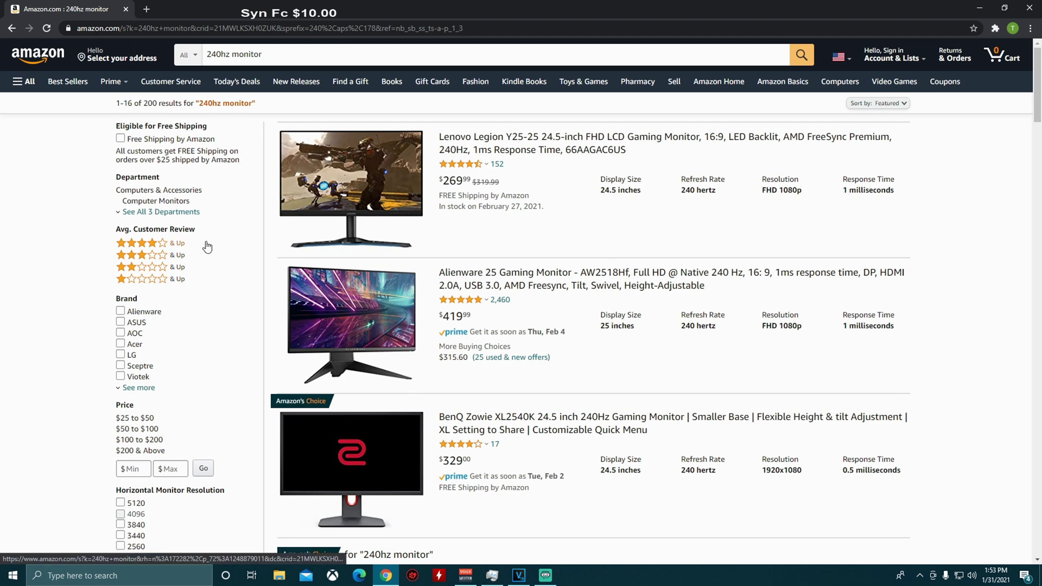
{"action": "scroll", "coordinate": [416, 209], "scroll_direction": "down", "scroll_amount": 3}
{"action": "scroll", "coordinate": [365, 273], "scroll_direction": "up", "scroll_amount": 3}
Replace the Amazon search term with "cat 8" and run the search
{"action": "left_click_drag", "start_coordinate": [274, 55], "coordinate": [212, 57]}
{"action": "key", "text": "BackSpace"}
{"action": "key", "text": "BackSpace"}
{"action": "type", "text": "cat "}
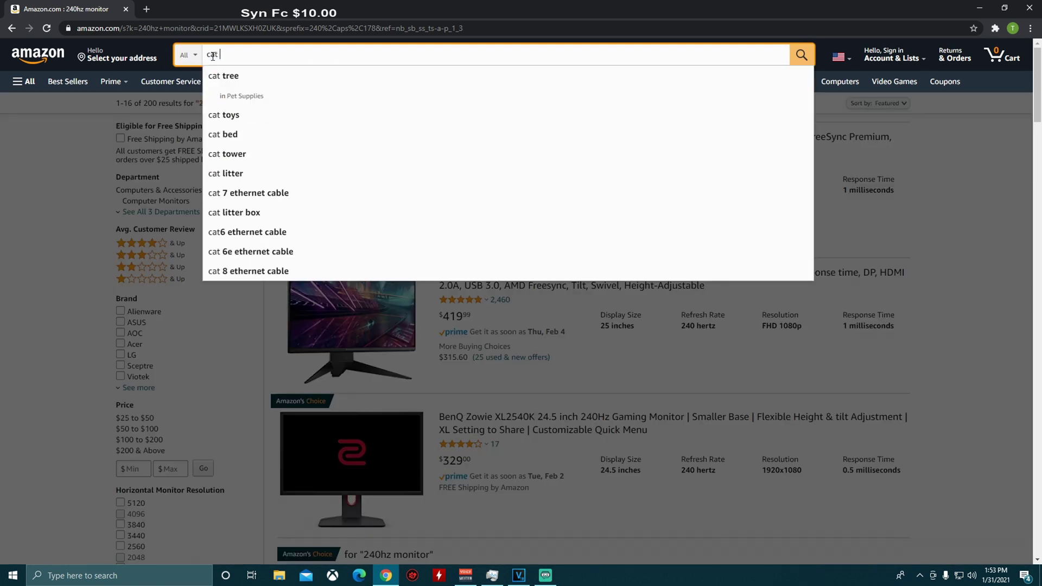
{"action": "type", "text": "8"}
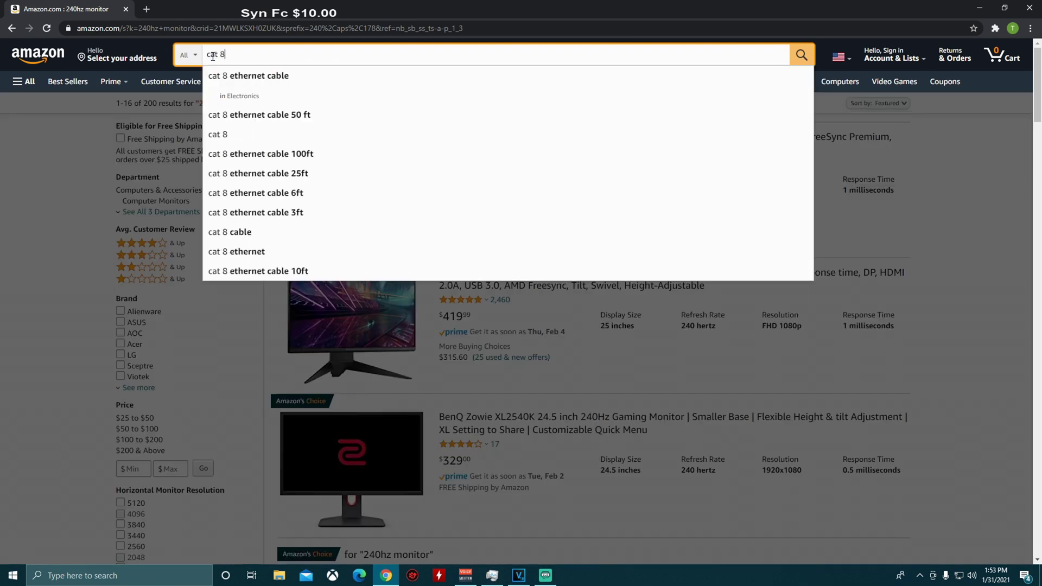
{"action": "key", "text": "Return"}
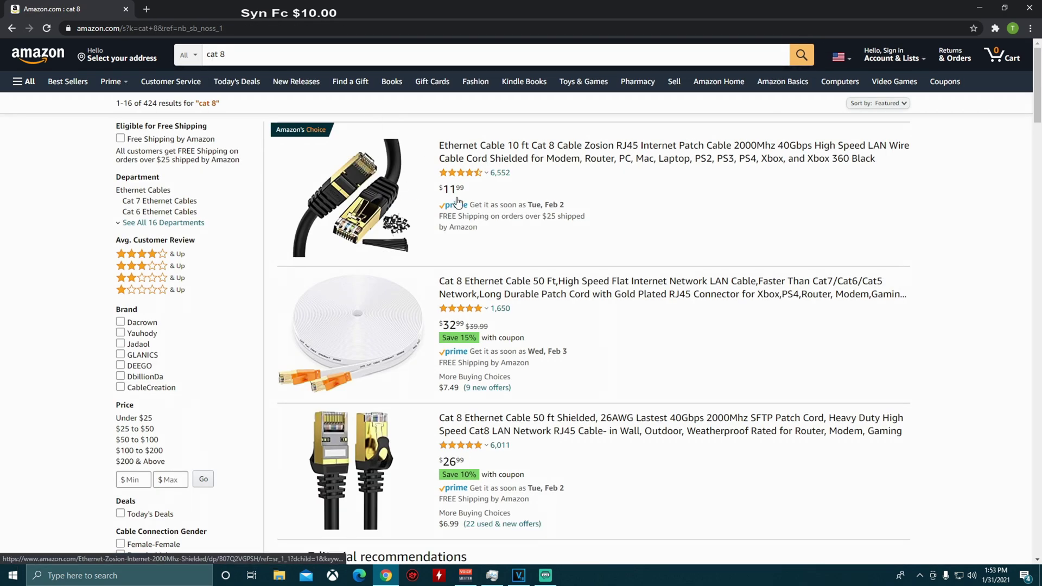
Open the Zosion 10 ft Cat 8 Ethernet cable page and view its available size options
{"action": "left_click", "coordinate": [336, 182]}
{"action": "scroll", "coordinate": [842, 349], "scroll_direction": "down", "scroll_amount": 3}
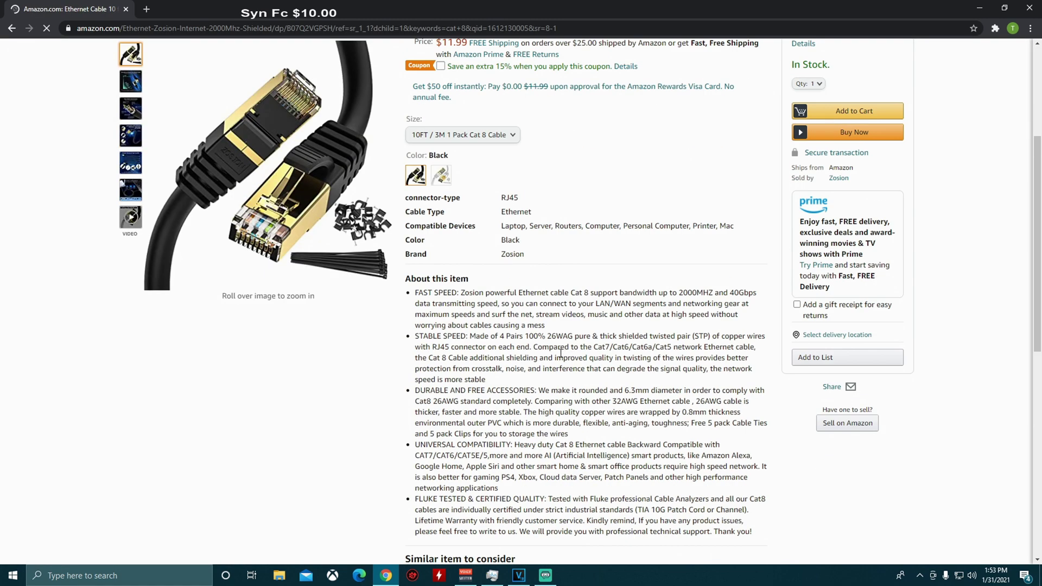
{"action": "left_click", "coordinate": [463, 135]}
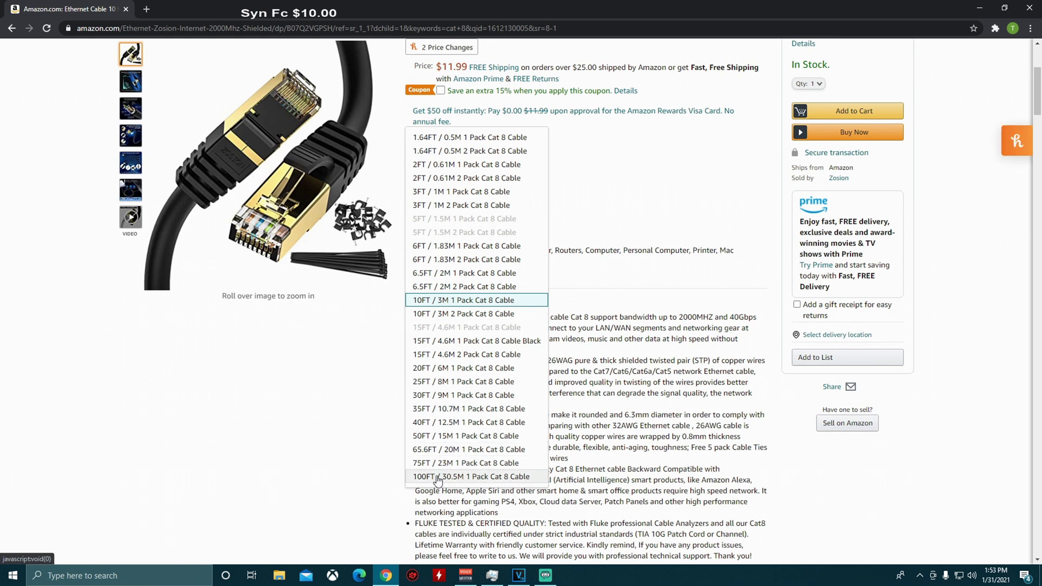
{"action": "left_click", "coordinate": [228, 385]}
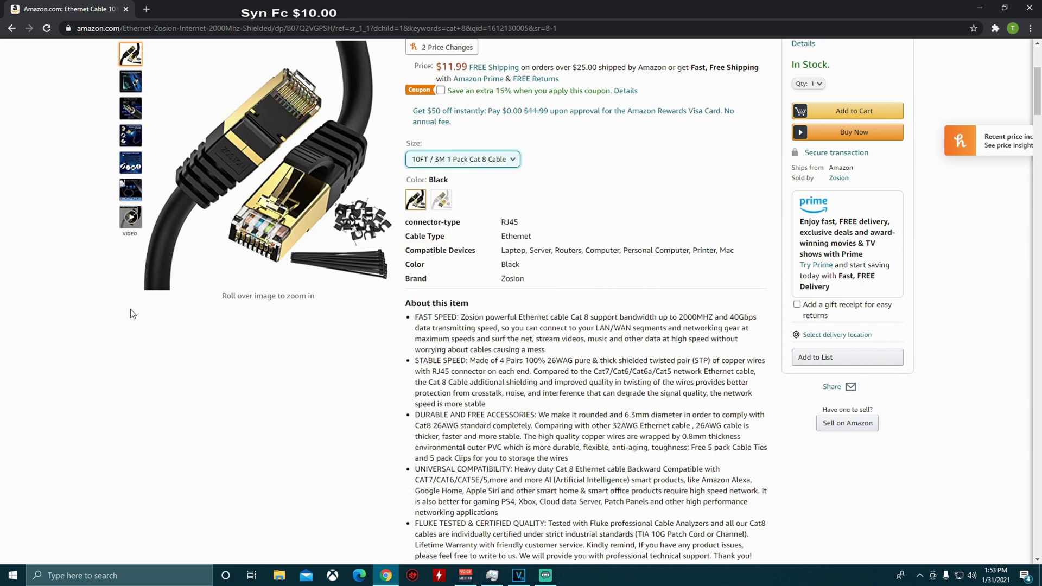
{"action": "scroll", "coordinate": [217, 353], "scroll_direction": "up", "scroll_amount": 2}
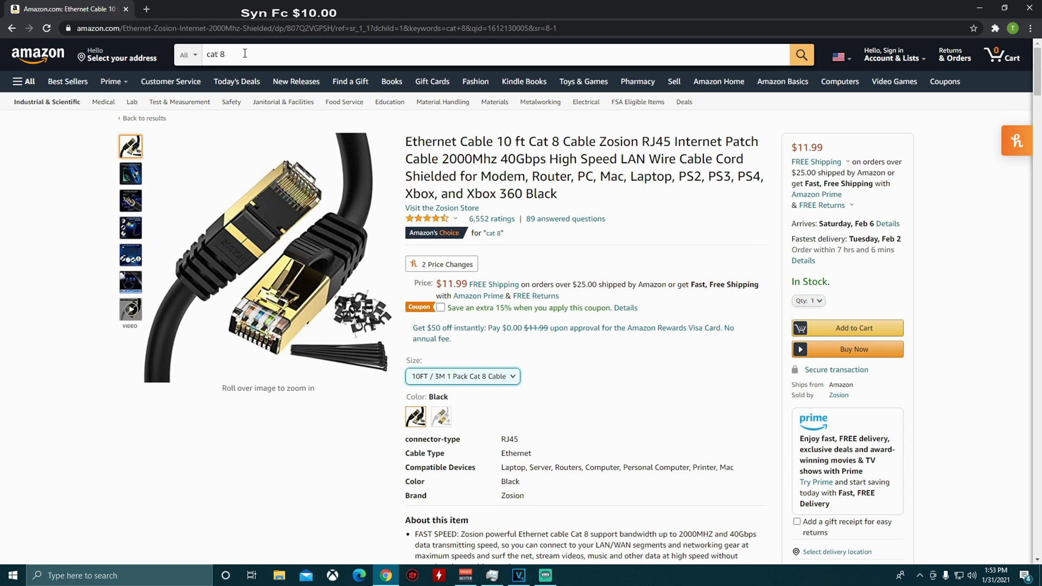
Search Amazon for "ethernet adapter"
{"action": "left_click", "coordinate": [245, 53]}
{"action": "type", "text": "="}
{"action": "key", "text": "BackSpace"}
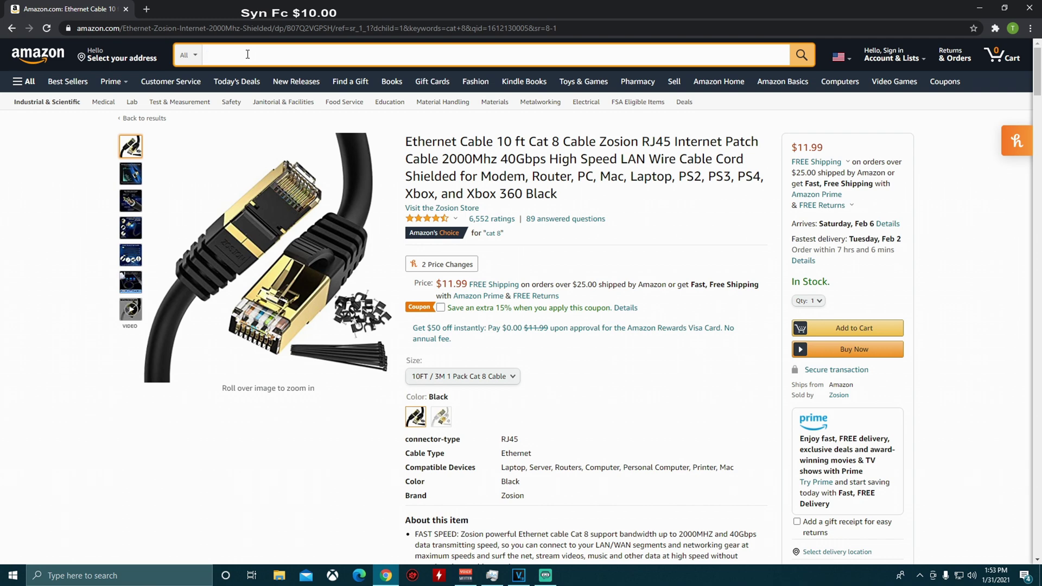
{"action": "type", "text": "ethernet adapter"}
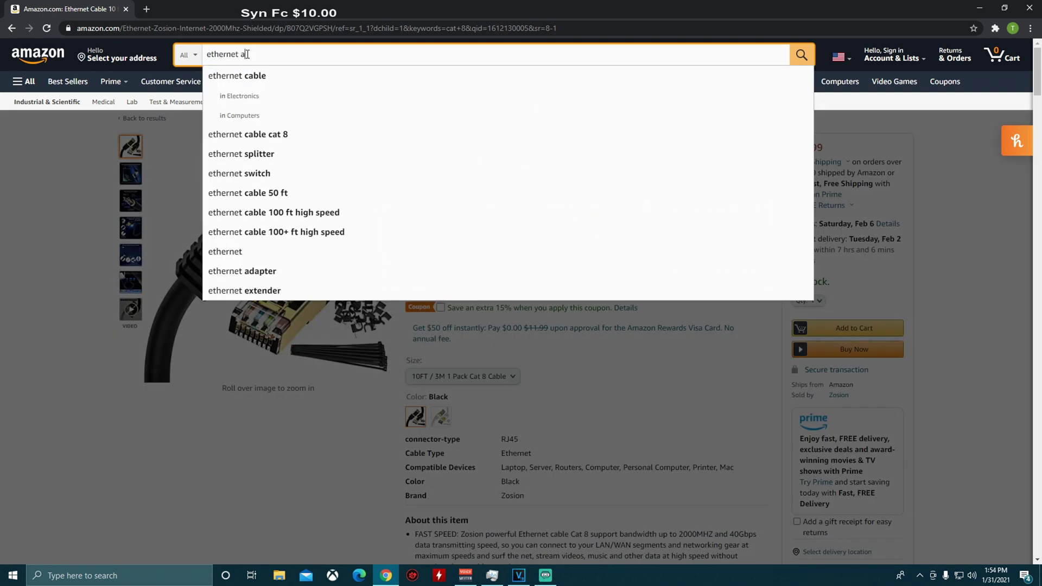
{"action": "key", "text": "Return"}
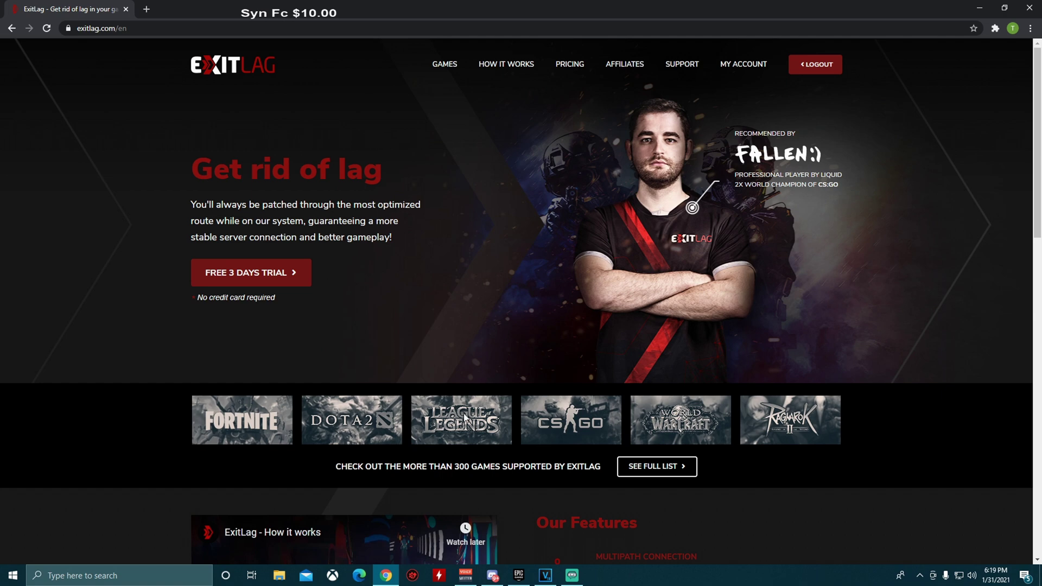
Find Registry Editor with a Windows search for "reg", launch it and allow it to make changes
{"action": "left_click", "coordinate": [82, 580]}
{"action": "type", "text": "reg"}
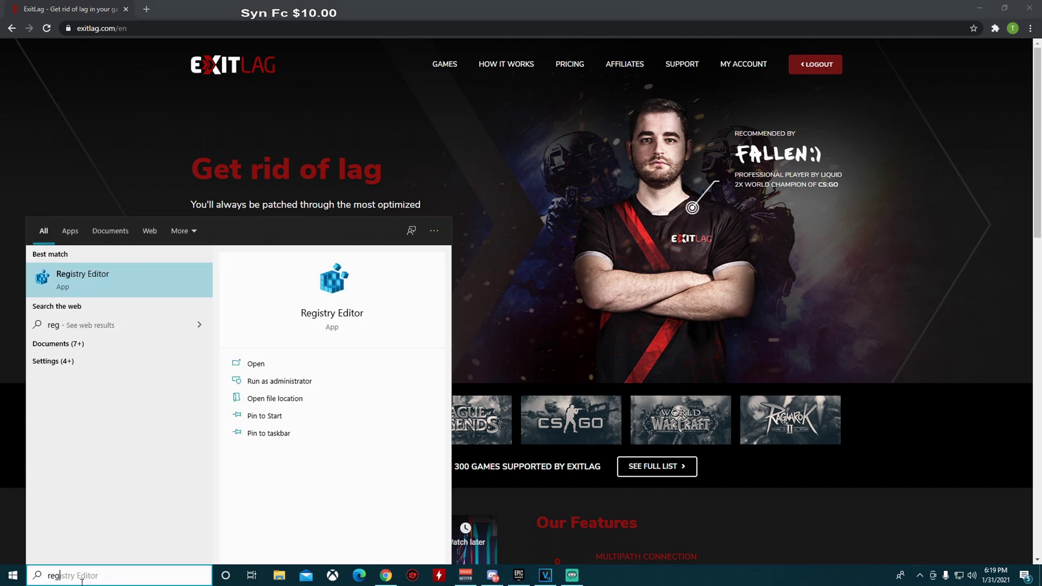
{"action": "left_click", "coordinate": [81, 280]}
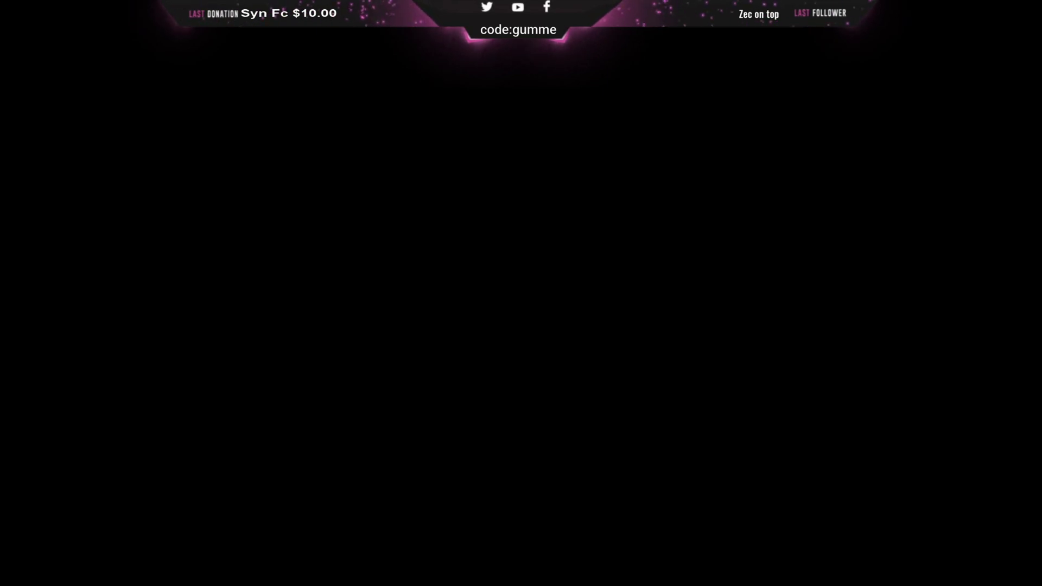
{"action": "left_click", "coordinate": [455, 308]}
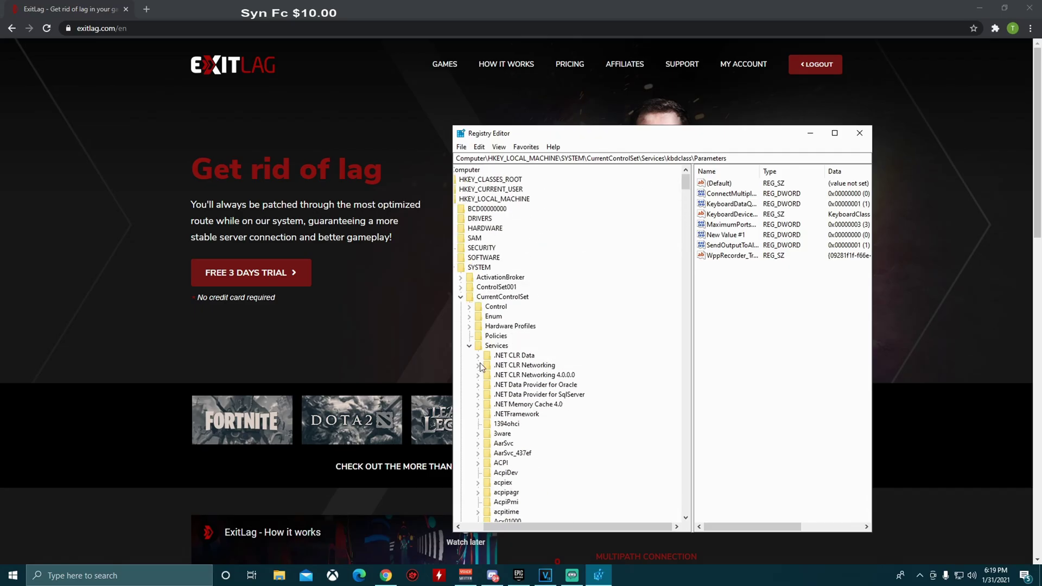
Locate the kbdclass key under HKEY_LOCAL_MACHINE\SYSTEM\CurrentControlSet\Services
{"action": "left_click_drag", "start_coordinate": [544, 524], "coordinate": [522, 523]}
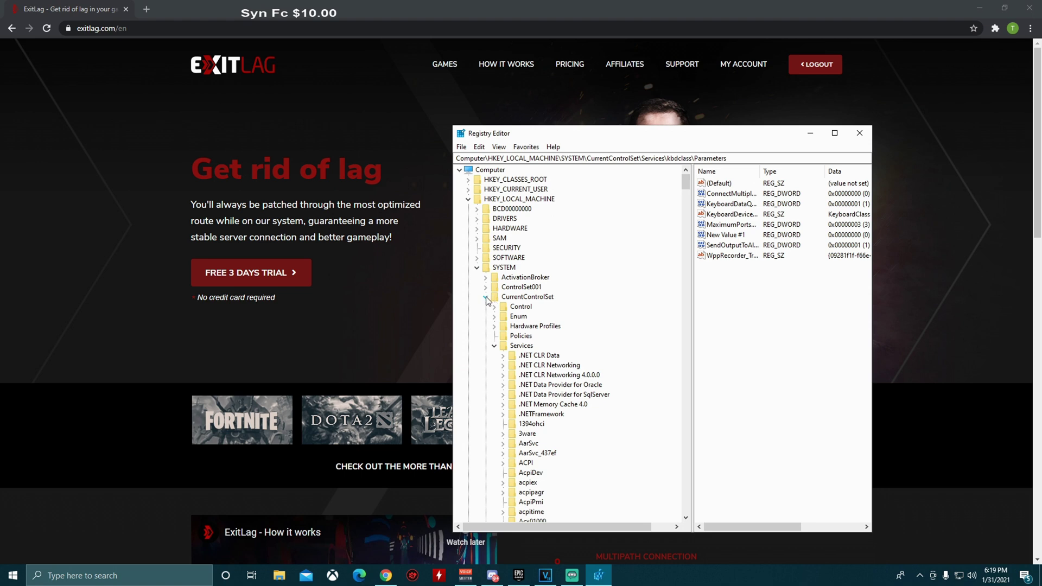
{"action": "left_click_drag", "start_coordinate": [687, 181], "coordinate": [686, 193]}
{"action": "left_click", "coordinate": [539, 210]}
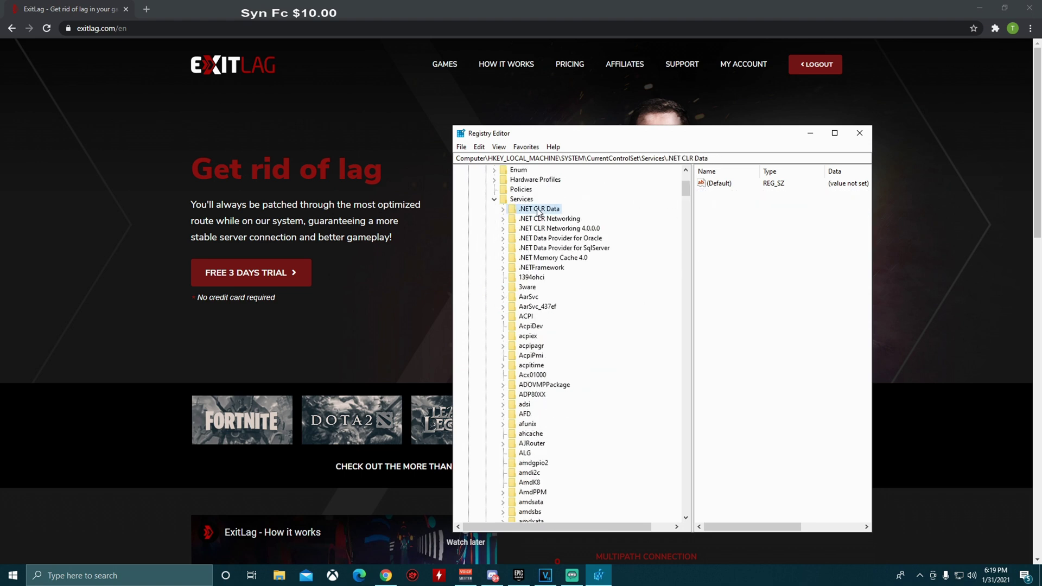
{"action": "type", "text": "kbdclass"}
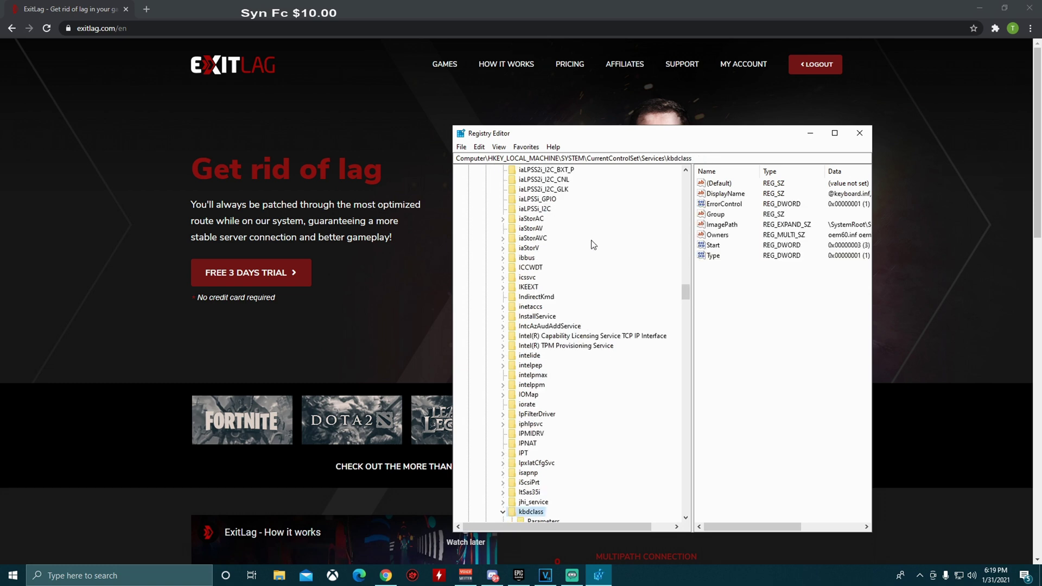
{"action": "key", "text": "Right"}
{"action": "left_click_drag", "start_coordinate": [687, 298], "coordinate": [686, 303]}
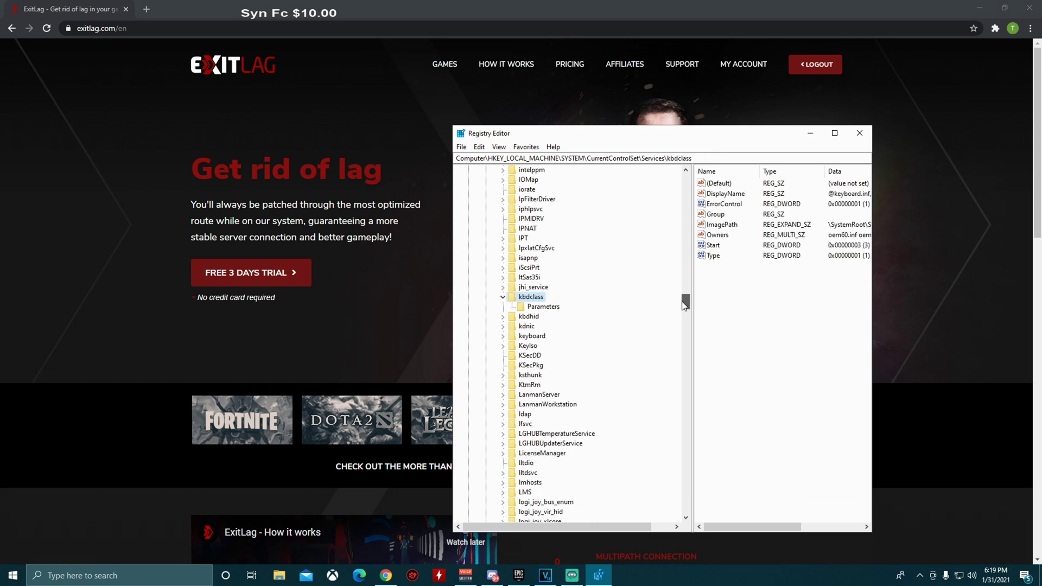
Expand the kbdclass key and select its Parameters subkey to show its values
{"action": "left_click", "coordinate": [503, 297]}
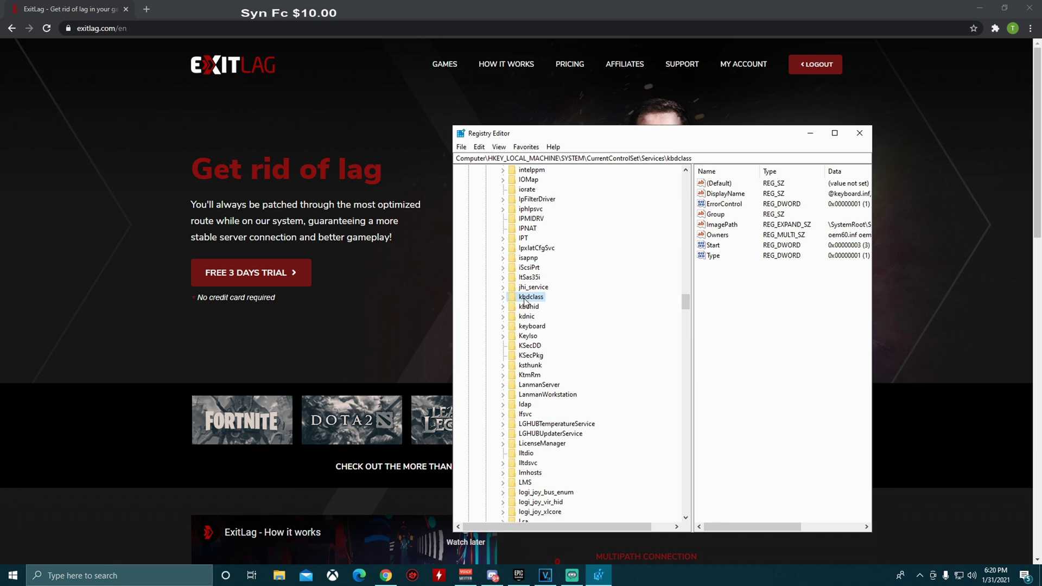
{"action": "left_click", "coordinate": [503, 326]}
{"action": "left_click", "coordinate": [502, 326]}
{"action": "left_click", "coordinate": [503, 299]}
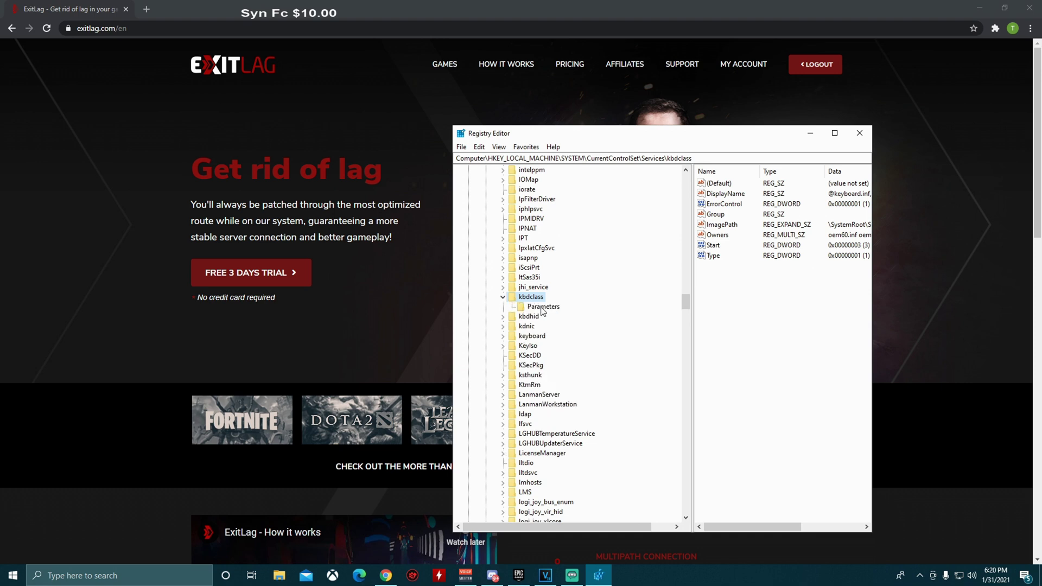
{"action": "left_click", "coordinate": [537, 308]}
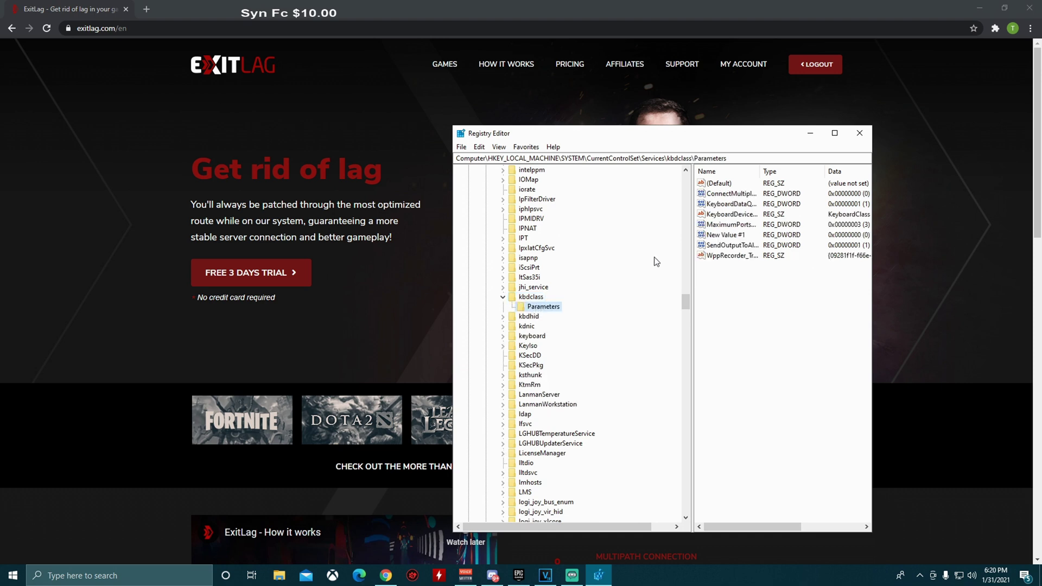
Maximize the Registry Editor window
{"action": "left_click_drag", "start_coordinate": [767, 139], "coordinate": [651, 134]}
{"action": "left_click", "coordinate": [718, 129]}
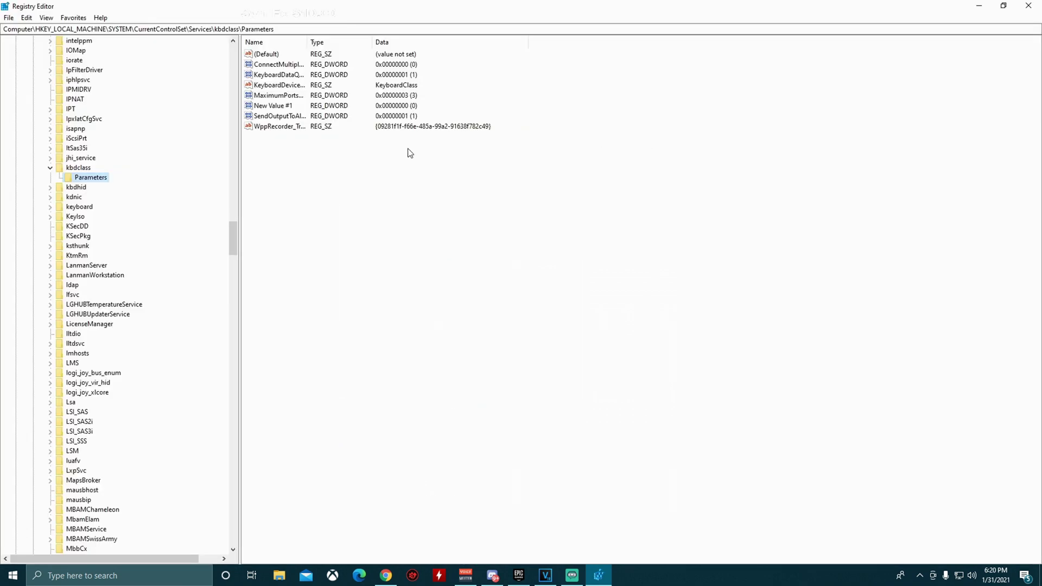
Try to set KeyboardDataQueueSize in the kbdclass Parameters to decimal 20, and reopen the value to check it
{"action": "left_click", "coordinate": [272, 80]}
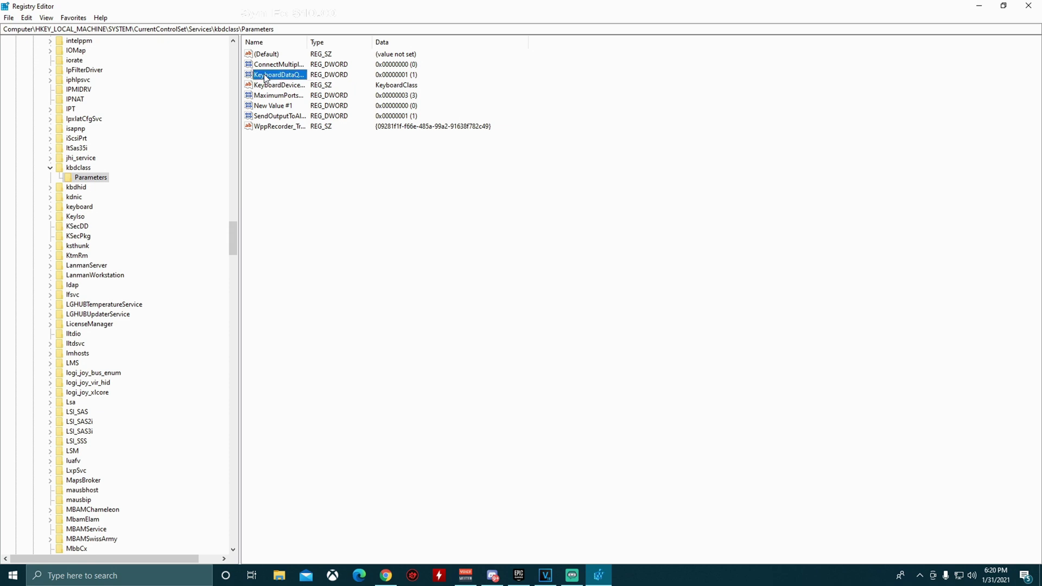
{"action": "double_click", "coordinate": [265, 78]}
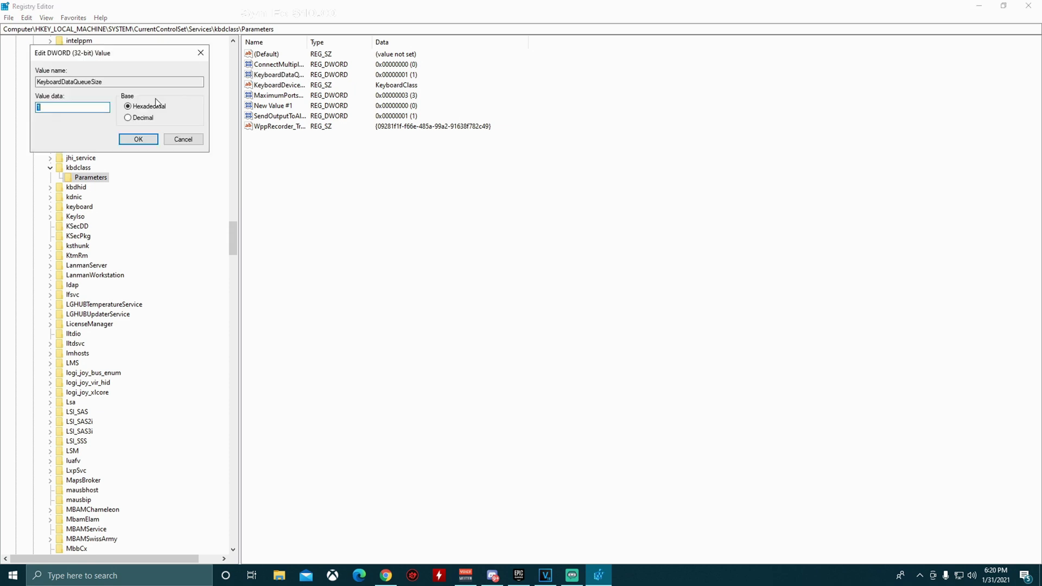
{"action": "left_click", "coordinate": [128, 118]}
{"action": "left_click", "coordinate": [49, 106]}
{"action": "type", "text": "00"}
{"action": "left_click_drag", "start_coordinate": [60, 107], "coordinate": [37, 110]}
{"action": "type", "text": "20"}
{"action": "left_click", "coordinate": [139, 139]}
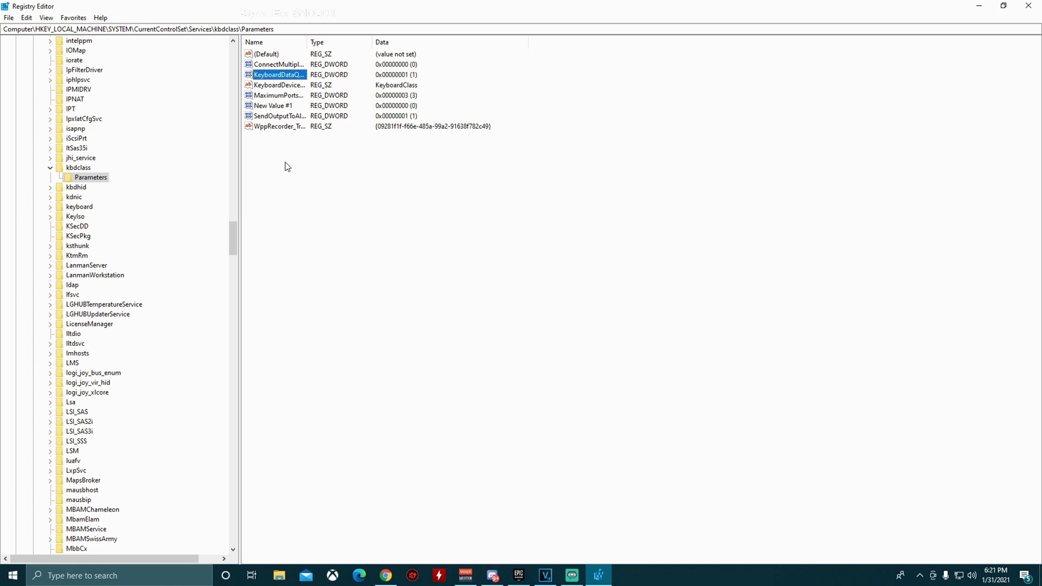
{"action": "double_click", "coordinate": [280, 78]}
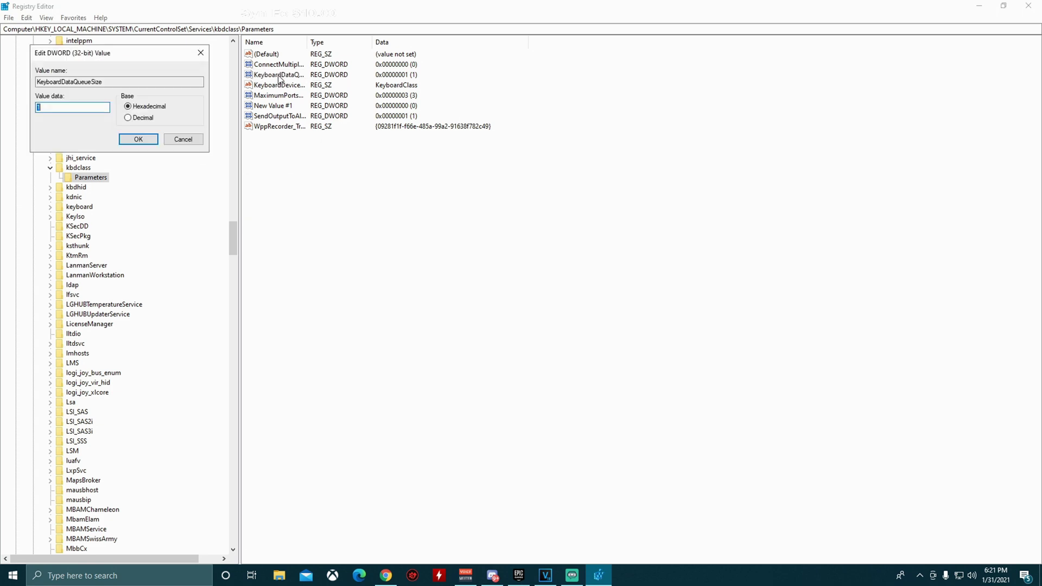
{"action": "left_click", "coordinate": [201, 53]}
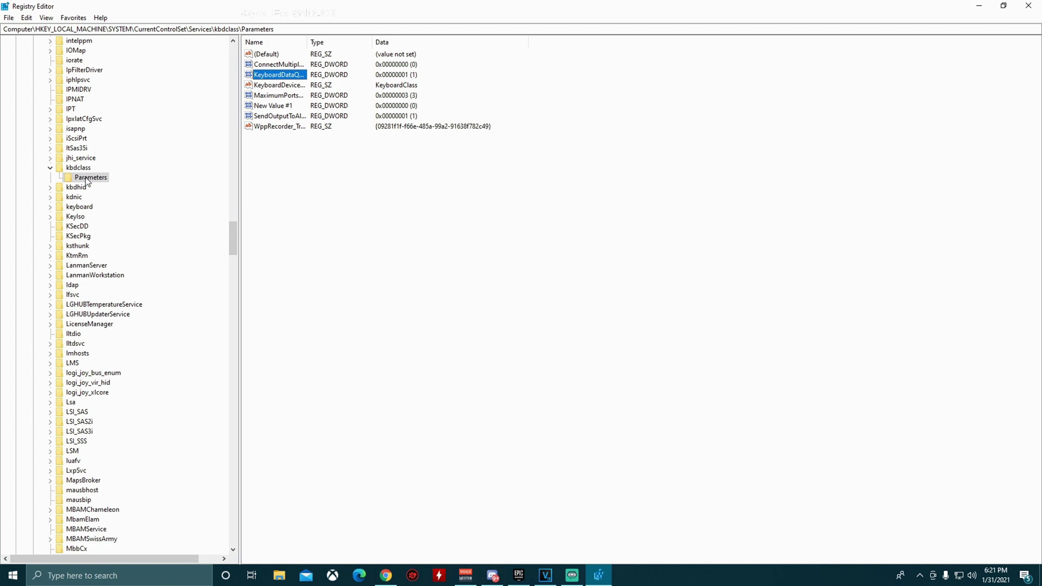
Locate the mouclass key under Services, expand it and select it
{"action": "scroll", "coordinate": [191, 222], "scroll_direction": "up", "scroll_amount": 20}
{"action": "left_click_drag", "start_coordinate": [234, 175], "coordinate": [205, 123]}
{"action": "scroll", "coordinate": [72, 211], "scroll_direction": "down", "scroll_amount": 20}
{"action": "scroll", "coordinate": [73, 266], "scroll_direction": "down", "scroll_amount": 18}
{"action": "left_click", "coordinate": [73, 286]}
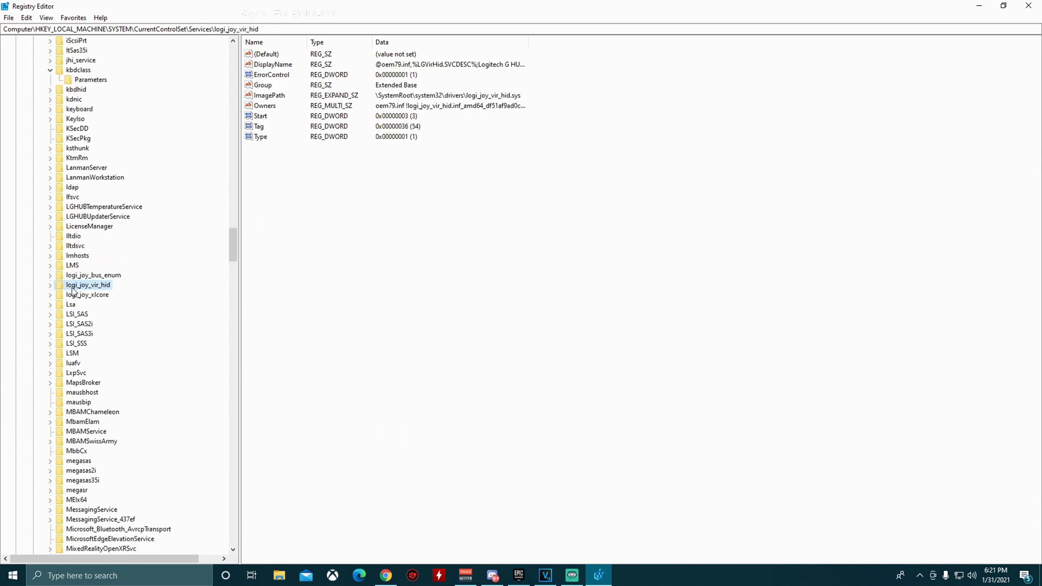
{"action": "key", "text": "m"}
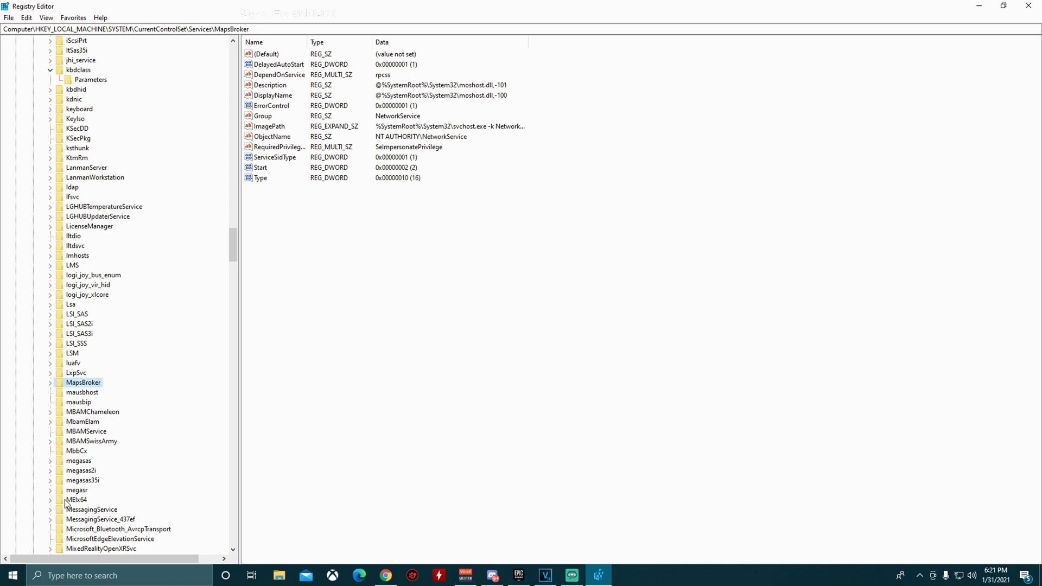
{"action": "scroll", "coordinate": [65, 504], "scroll_direction": "down", "scroll_amount": 3}
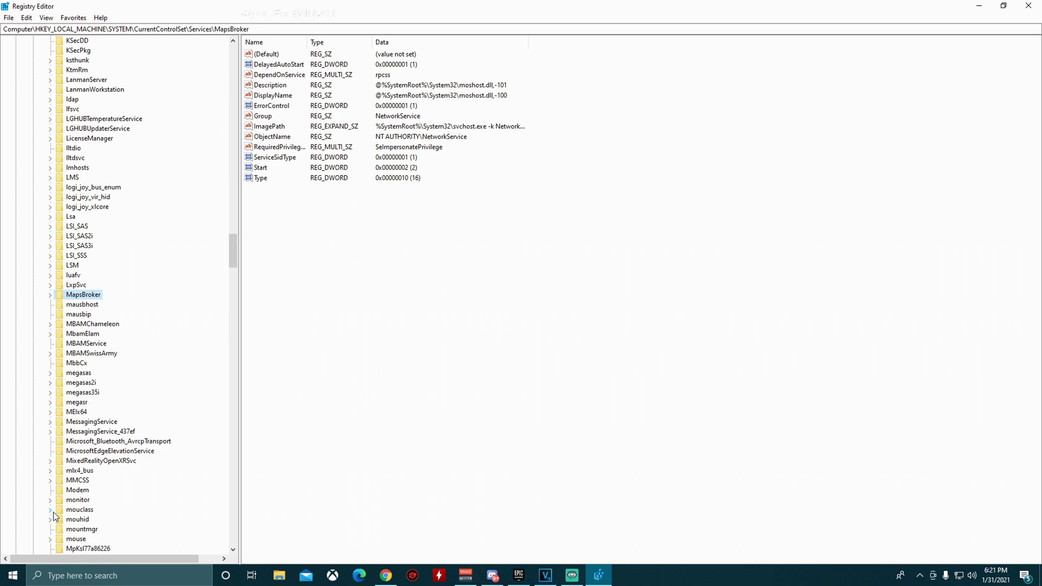
{"action": "left_click", "coordinate": [51, 510]}
{"action": "left_click", "coordinate": [80, 510]}
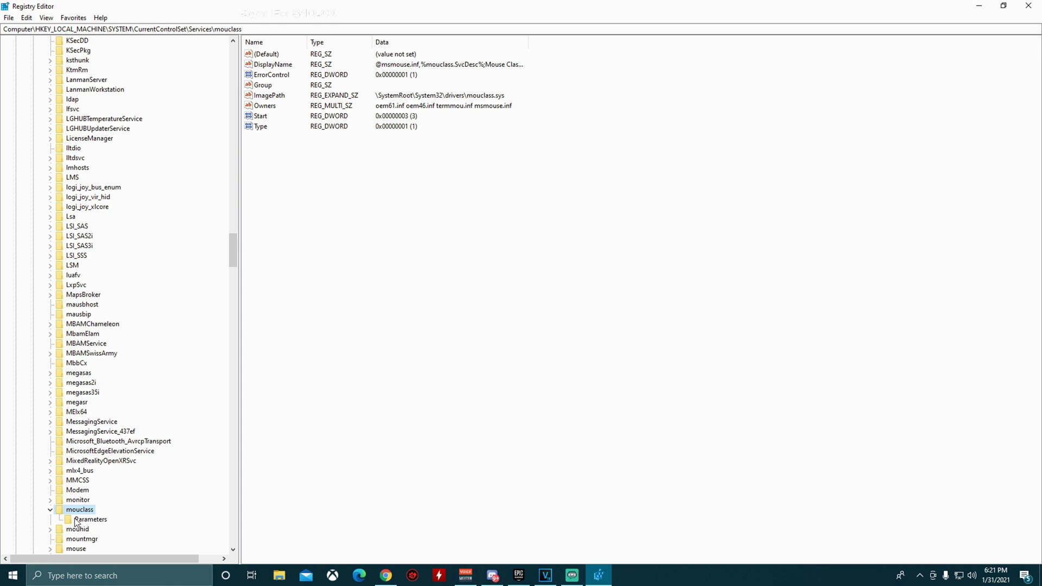
Create a new subkey under mouclass and try to rename it, starting with "Param"
{"action": "right_click", "coordinate": [77, 510]}
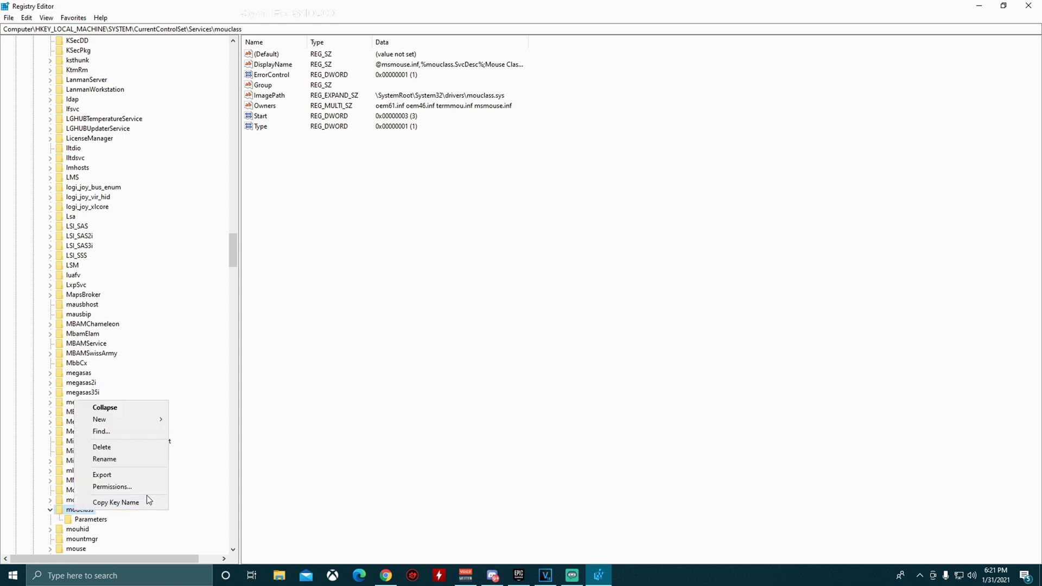
{"action": "mouse_move", "coordinate": [133, 422]}
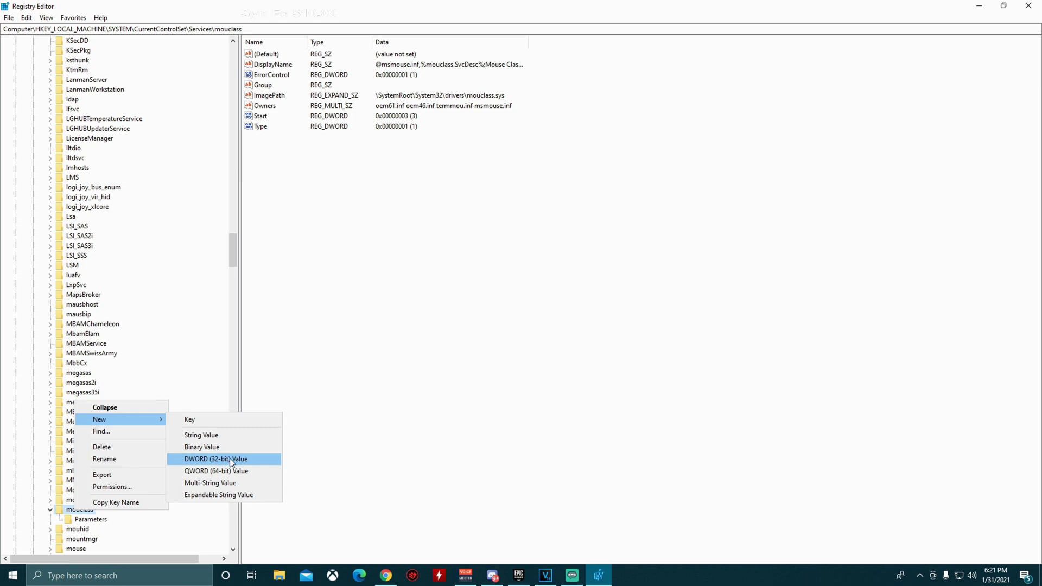
{"action": "right_click", "coordinate": [66, 507]}
{"action": "left_click", "coordinate": [201, 418]}
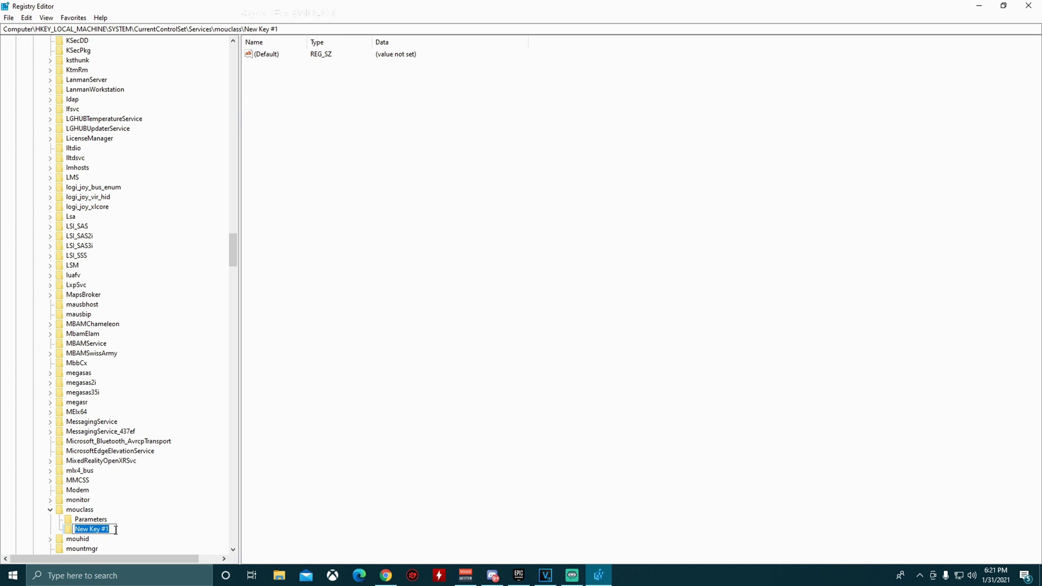
{"action": "key", "text": "BackSpace"}
{"action": "type", "text": "Param"}
{"action": "key", "text": "BackSpace"}
{"action": "key", "text": "BackSpace"}
{"action": "key", "text": "BackSpace"}
{"action": "key", "text": "BackSpace"}
{"action": "key", "text": "BackSpace"}
{"action": "key", "text": "BackSpace"}
{"action": "key", "text": "Return"}
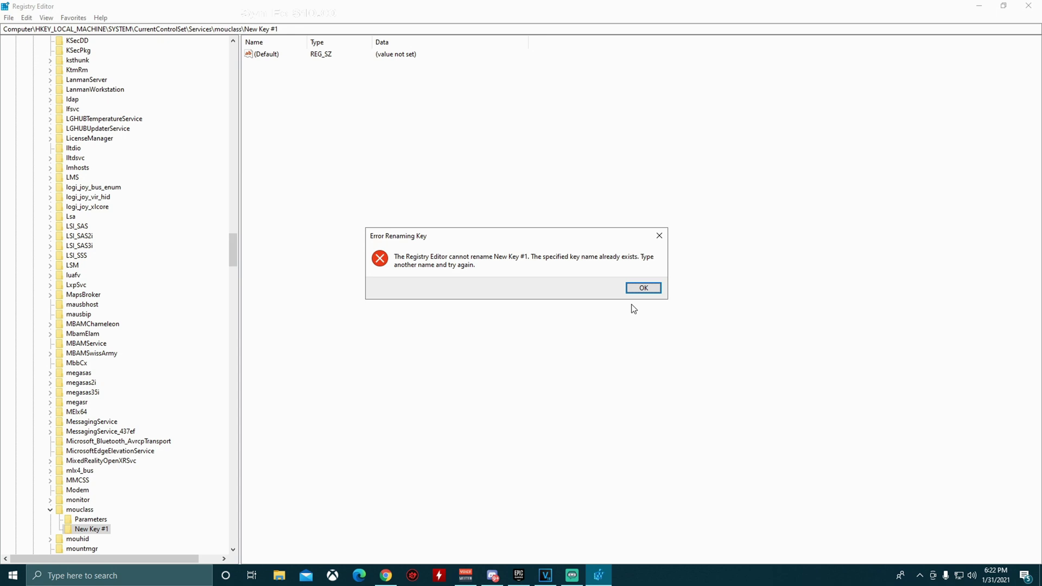
{"action": "left_click", "coordinate": [635, 295]}
Delete the newly added subkey from mouclass
{"action": "right_click", "coordinate": [87, 529]}
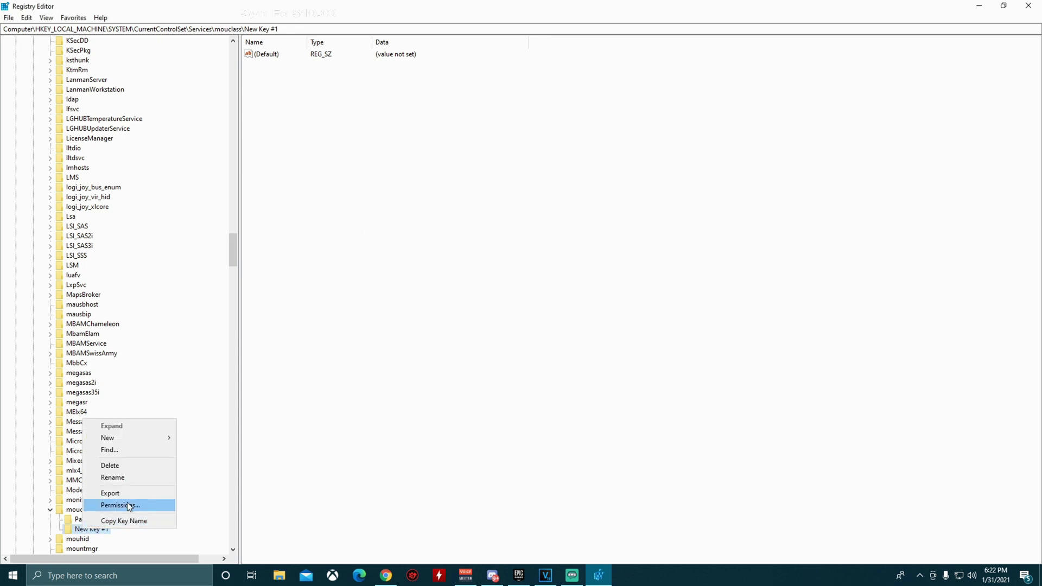
{"action": "left_click", "coordinate": [119, 465]}
{"action": "left_click", "coordinate": [567, 293]}
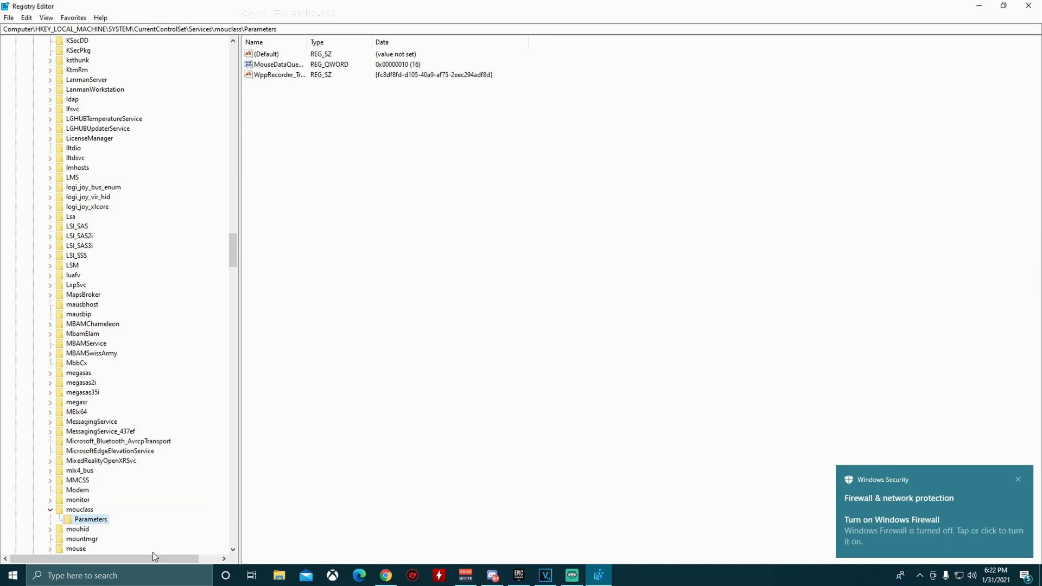
Open MouseDataQueueSize in the mouclass Parameters, view its data in decimal and close it without changes
{"action": "right_click", "coordinate": [268, 117]}
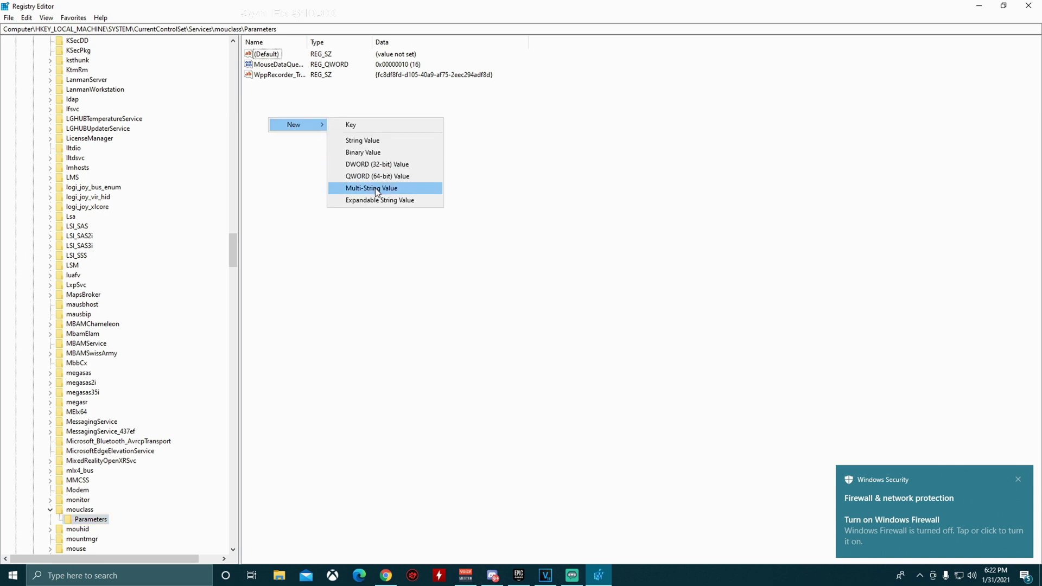
{"action": "left_click", "coordinate": [268, 68]}
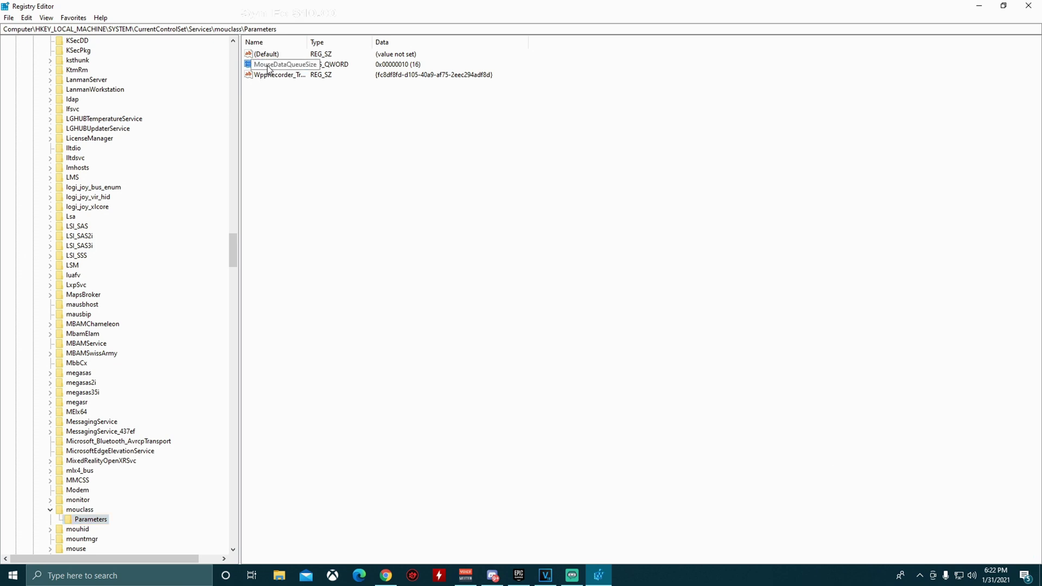
{"action": "double_click", "coordinate": [269, 68]}
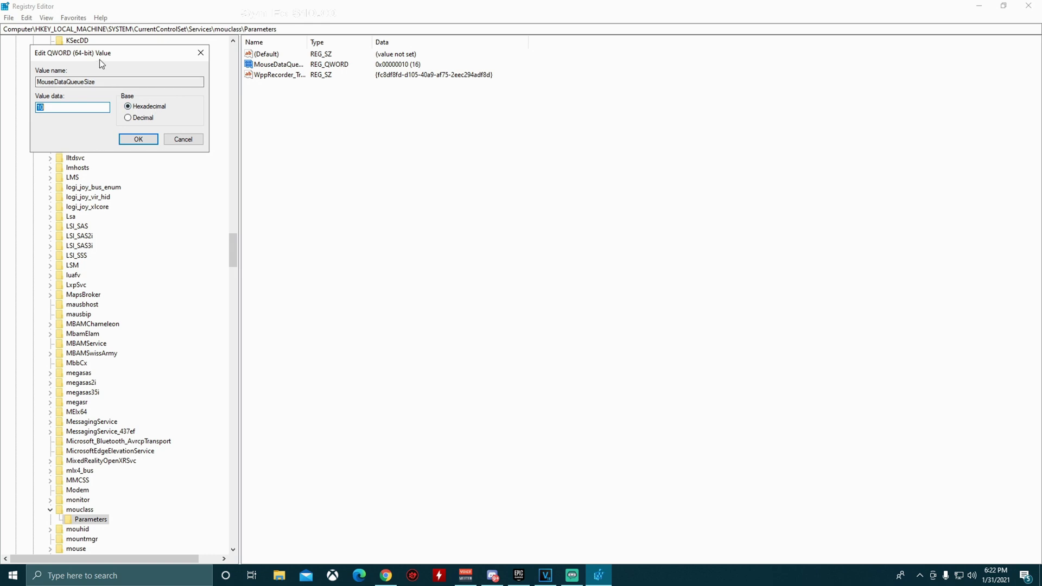
{"action": "left_click", "coordinate": [144, 119]}
{"action": "left_click", "coordinate": [74, 107]}
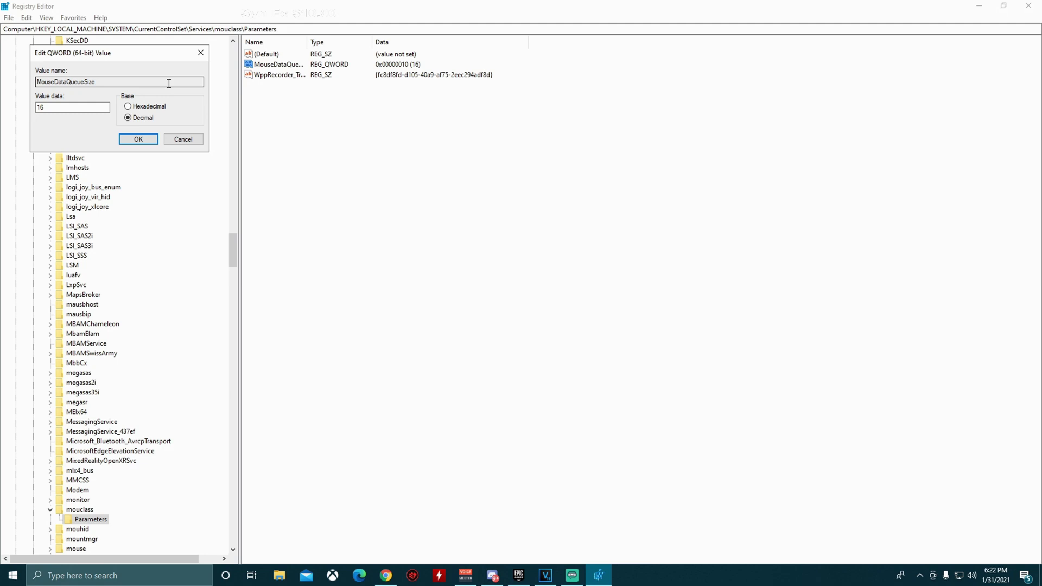
{"action": "left_click", "coordinate": [202, 53]}
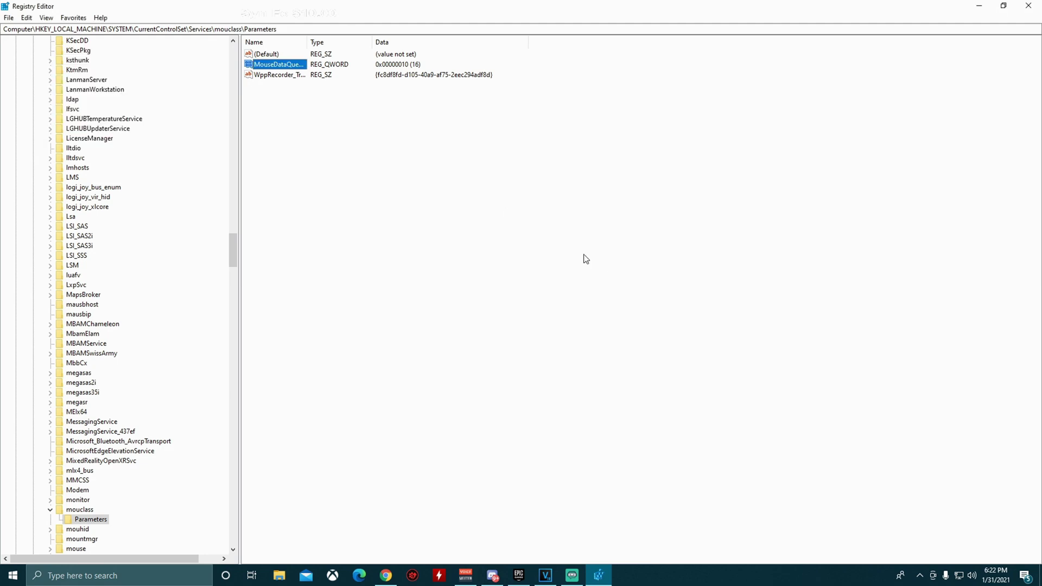
Close Registry Editor, find ExitLag with a Windows search for "exi", launch it and allow it to make changes
{"action": "left_click", "coordinate": [1029, 5]}
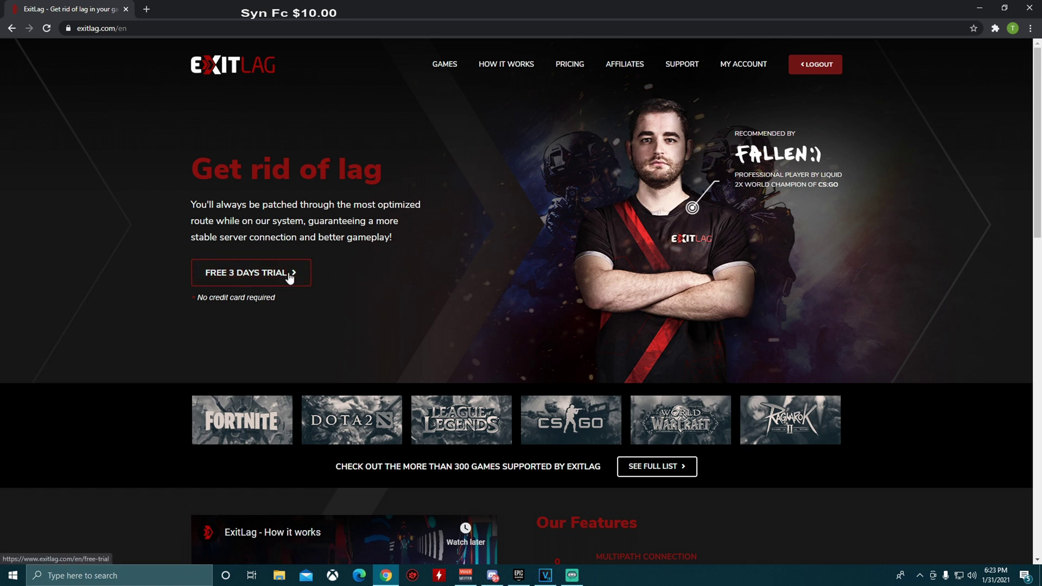
{"action": "left_click", "coordinate": [134, 583]}
{"action": "type", "text": "exi"}
{"action": "left_click", "coordinate": [105, 280]}
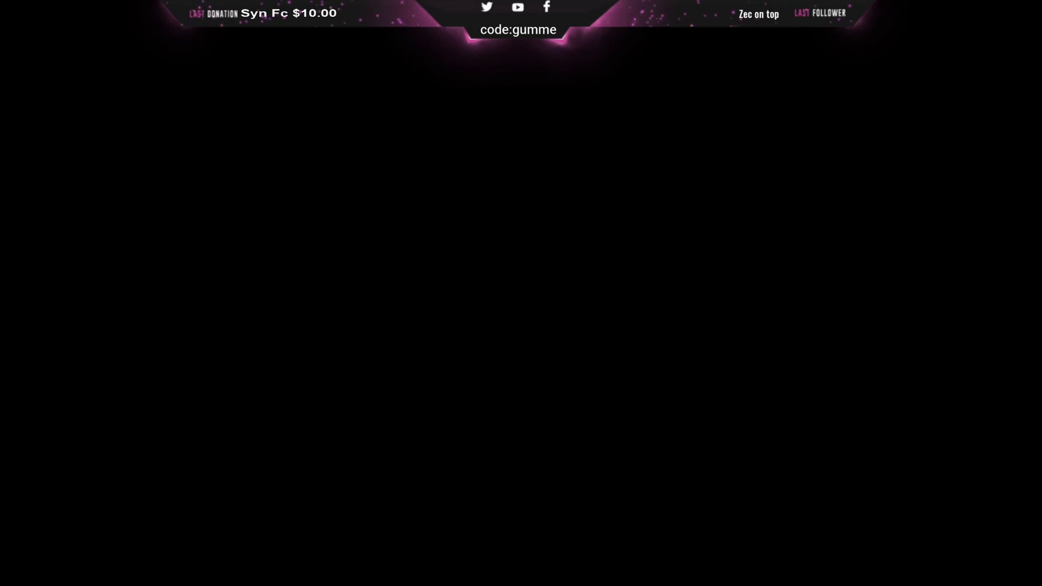
{"action": "left_click", "coordinate": [416, 343]}
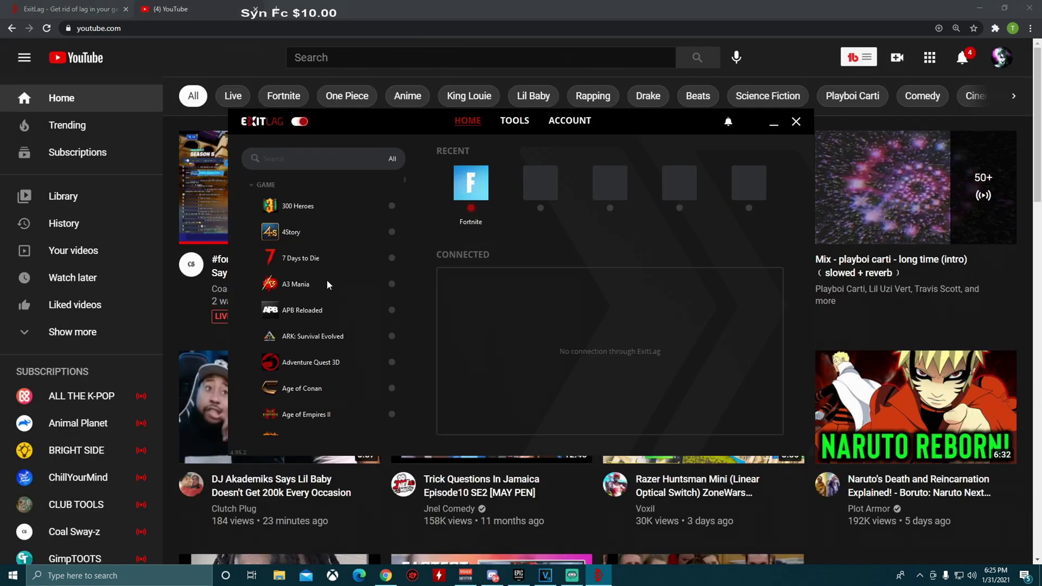
Search the ExitLag game list for "fort", open Fortnite's route settings and try to apply the routes
{"action": "left_click", "coordinate": [294, 157]}
{"action": "type", "text": "fort"}
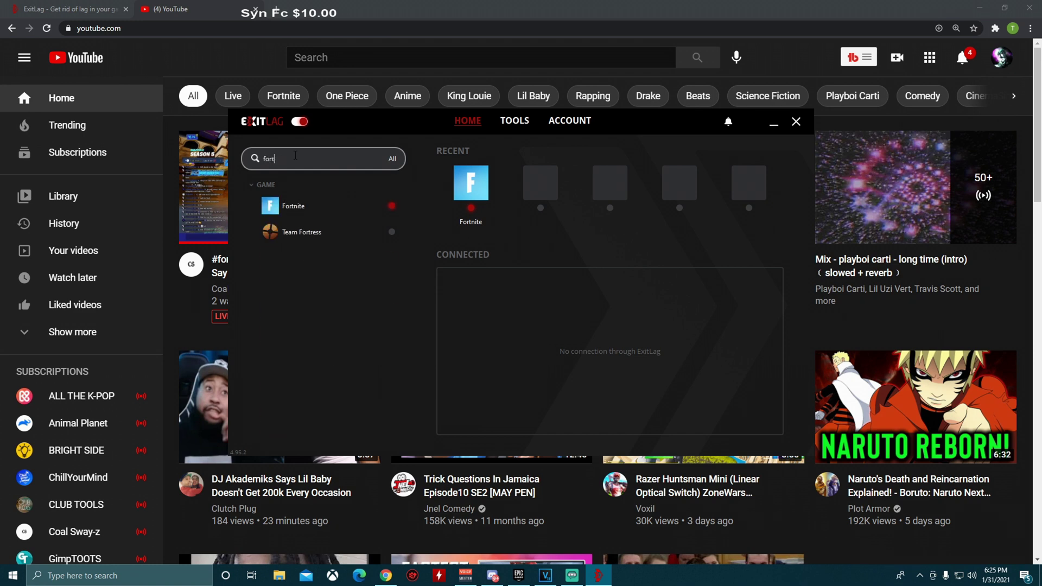
{"action": "left_click", "coordinate": [298, 212]}
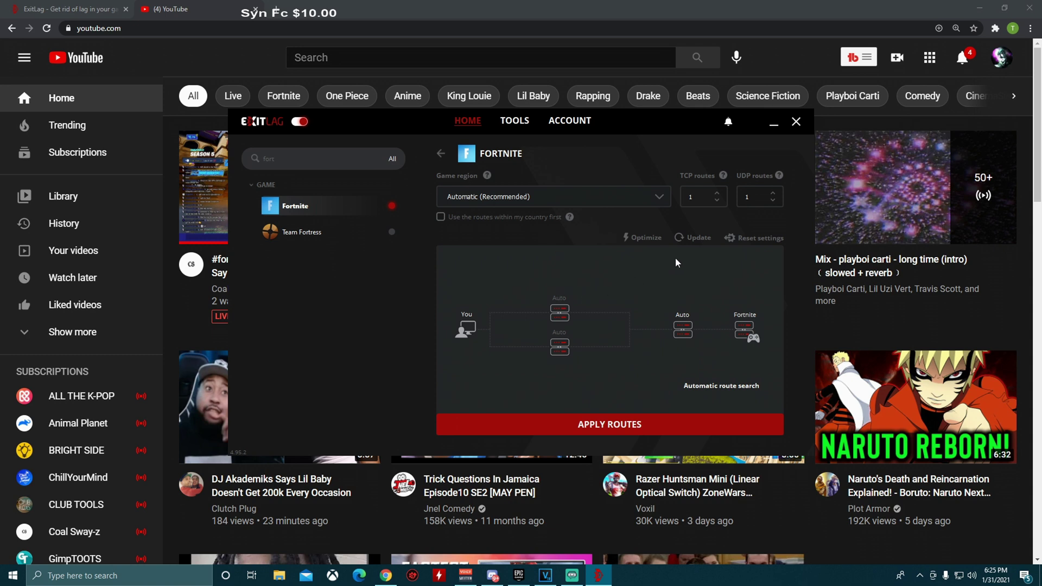
{"action": "left_click", "coordinate": [559, 420]}
{"action": "left_click", "coordinate": [174, 304]}
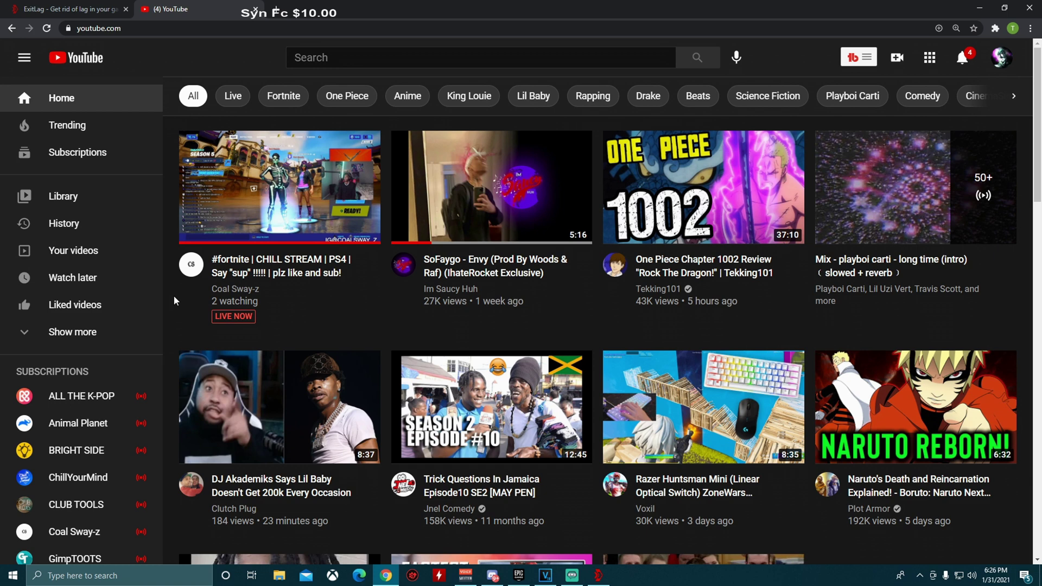
{"action": "left_click", "coordinate": [607, 577]}
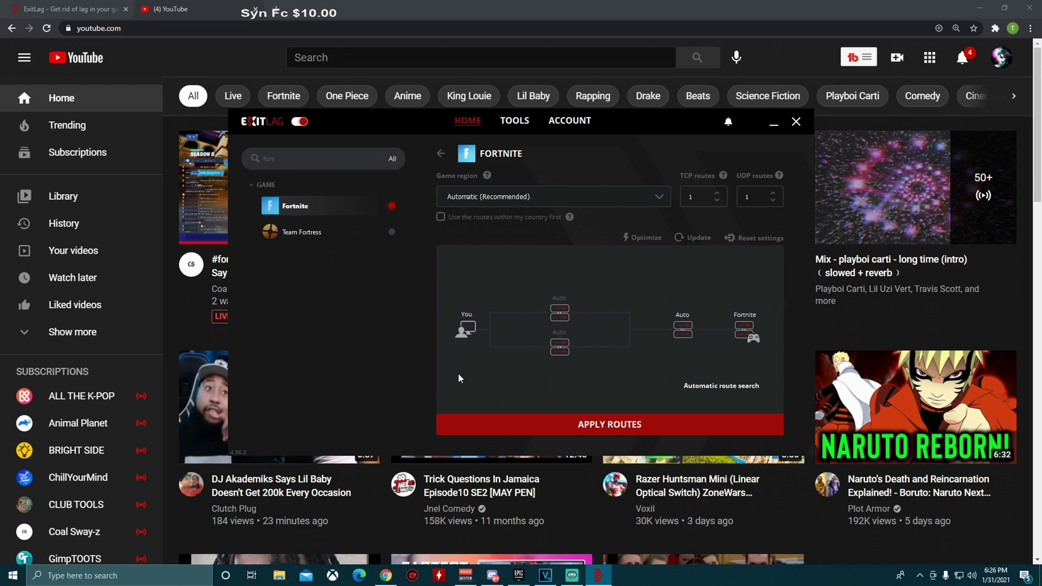
{"action": "left_click", "coordinate": [572, 575]}
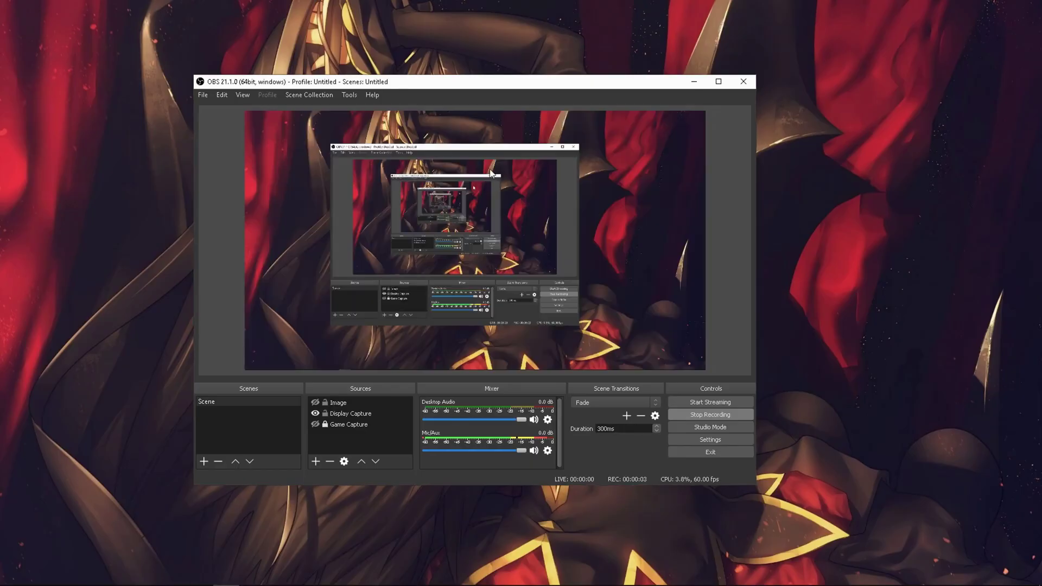
Launch Task Manager from the taskbar and show the list of startup programs
{"action": "mouse_move", "coordinate": [392, 585]}
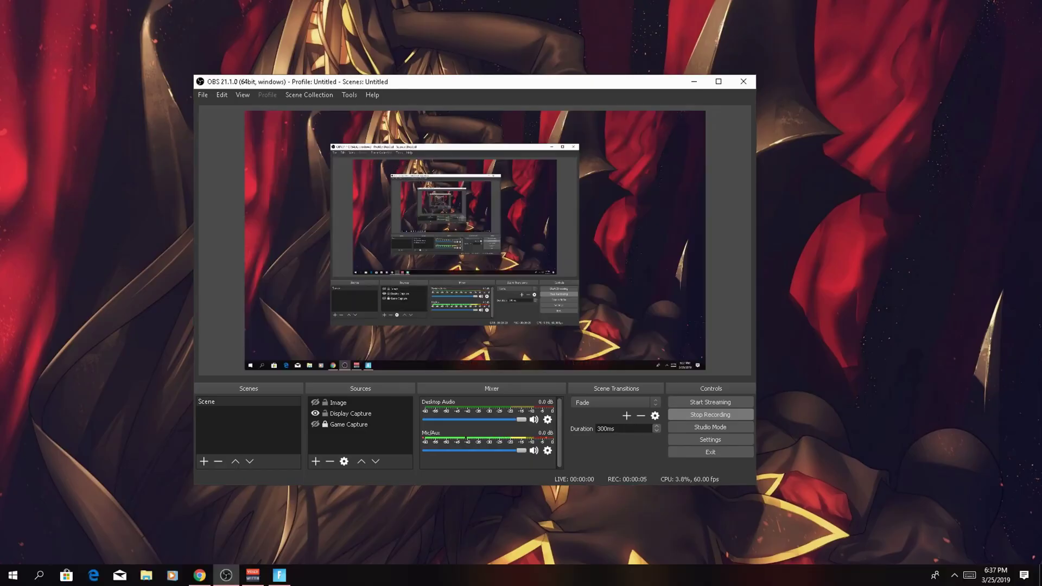
{"action": "right_click", "coordinate": [587, 575]}
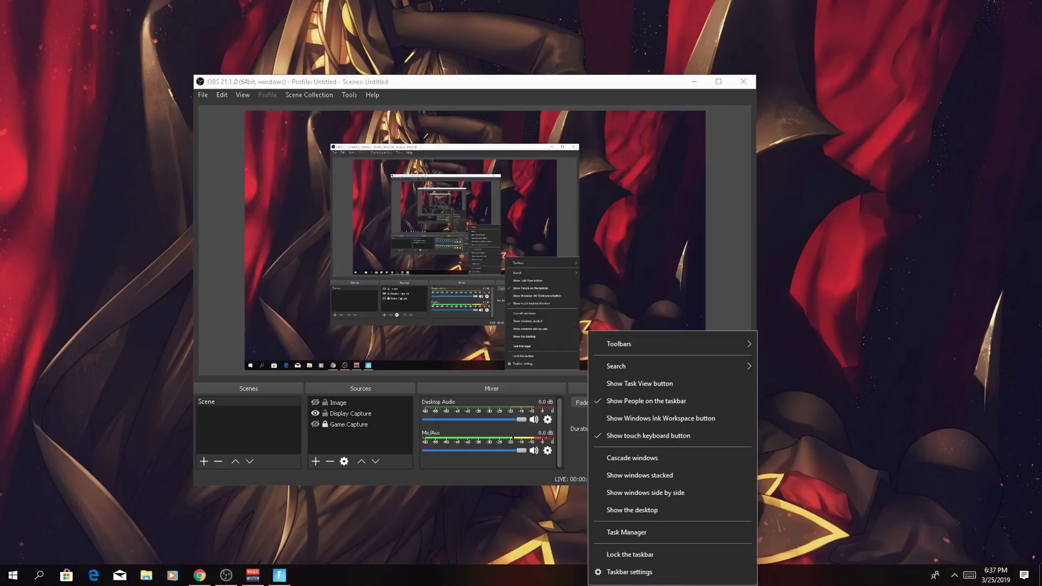
{"action": "left_click", "coordinate": [639, 537]}
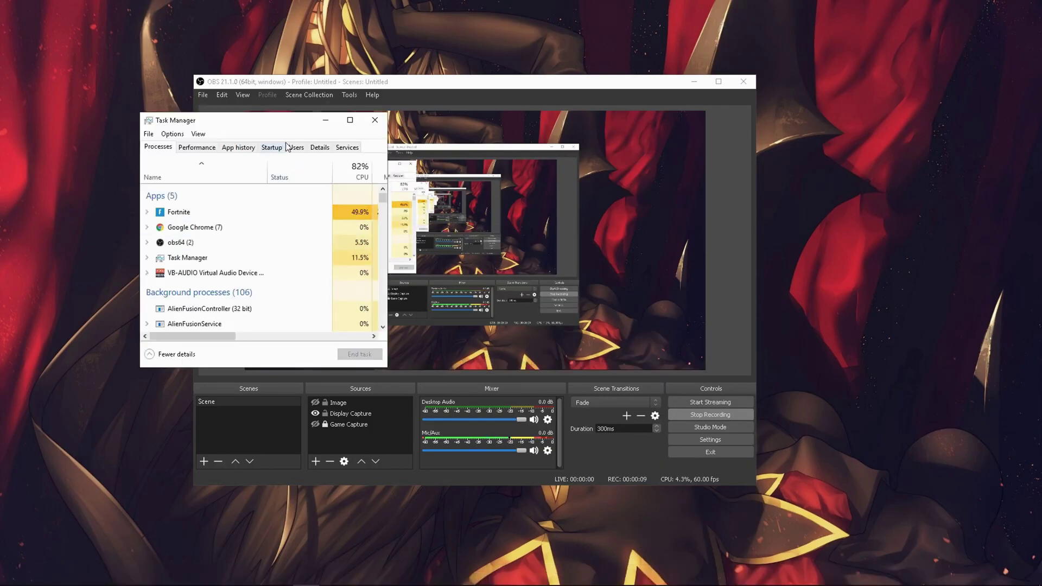
{"action": "left_click", "coordinate": [276, 148]}
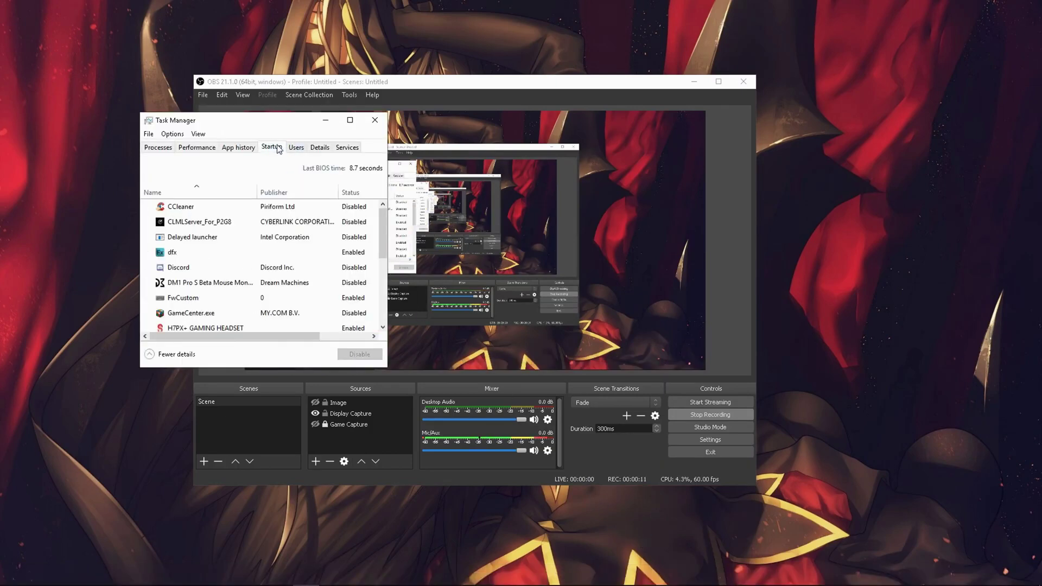
Try to change Discord's startup status and close Task Manager
{"action": "right_click", "coordinate": [338, 271]}
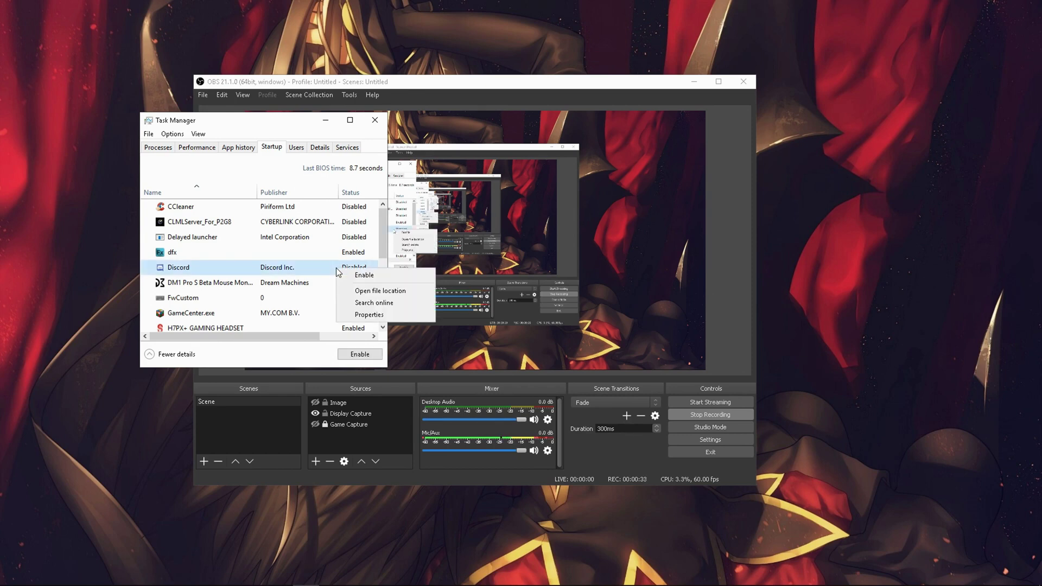
{"action": "right_click", "coordinate": [278, 266]}
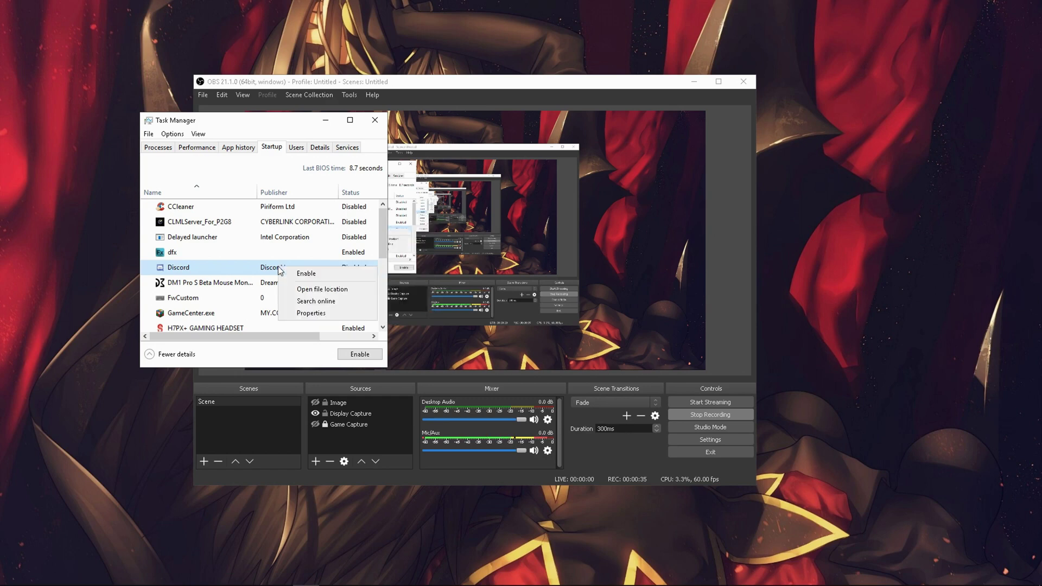
{"action": "left_click", "coordinate": [301, 273]}
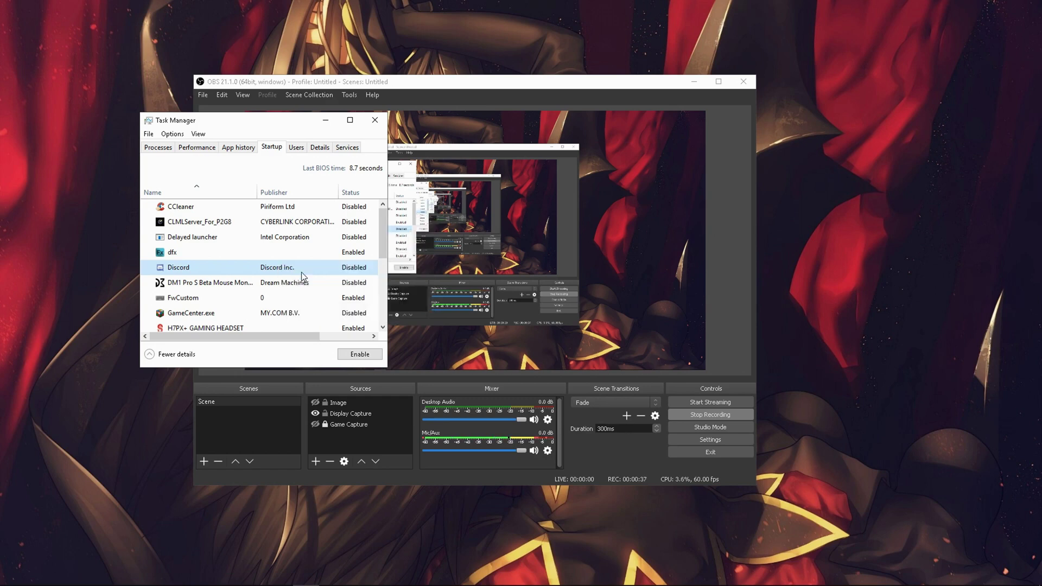
{"action": "right_click", "coordinate": [359, 271]}
{"action": "left_click", "coordinate": [366, 277]}
{"action": "left_click", "coordinate": [373, 120]}
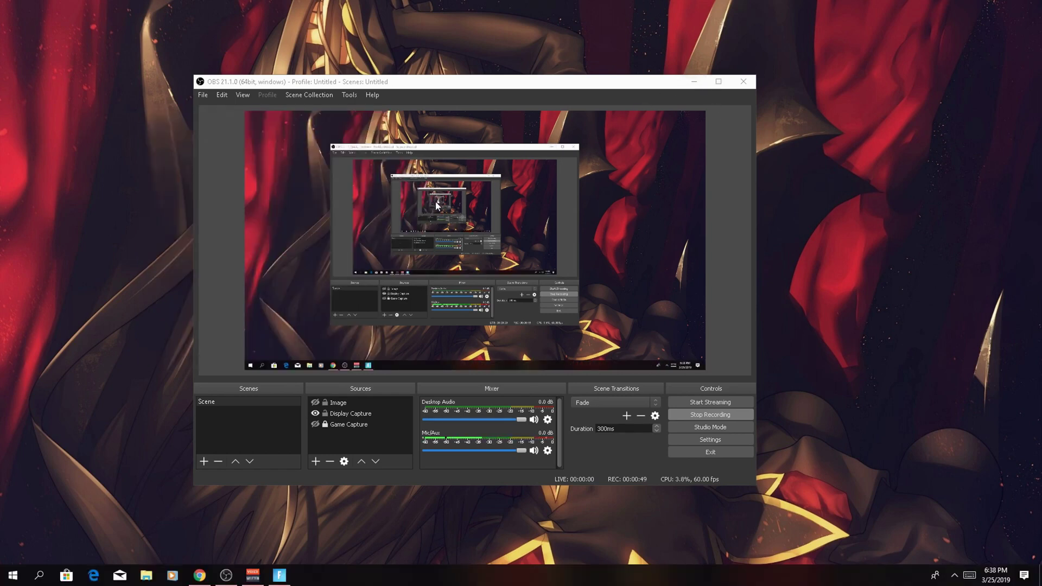
Minimize OBS, switch to Fortnite, run toward the wooden tower and fly up to it
{"action": "left_click", "coordinate": [693, 82]}
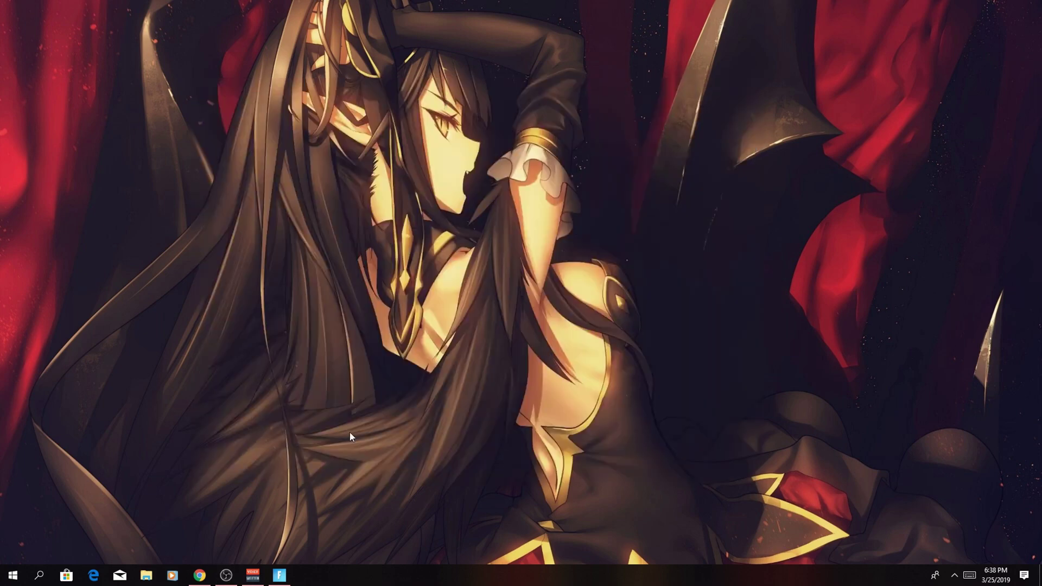
{"action": "left_click", "coordinate": [278, 580]}
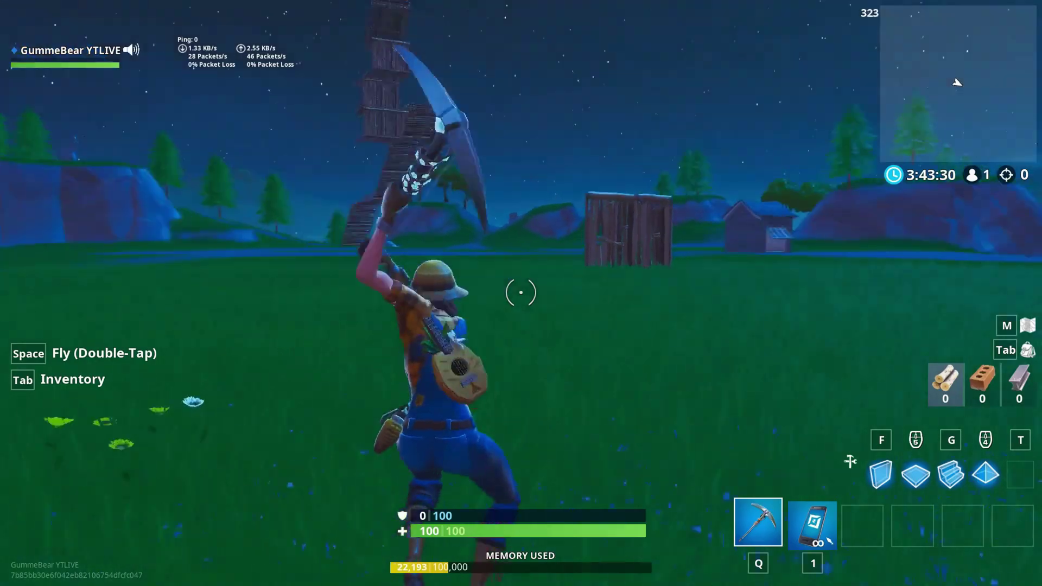
{"action": "key", "text": "w"}
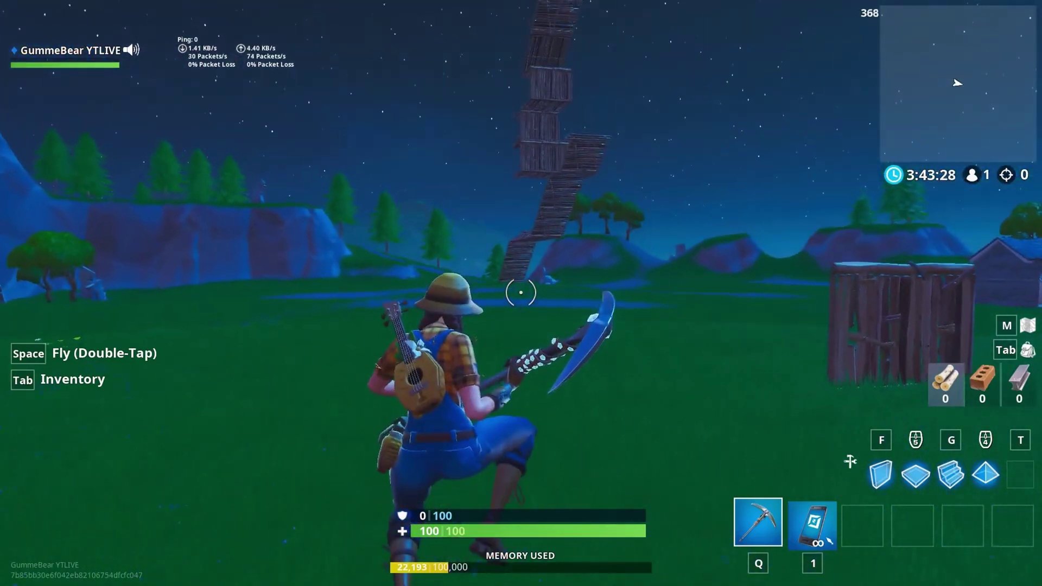
{"action": "key", "text": "space"}
{"action": "key", "text": "space"}
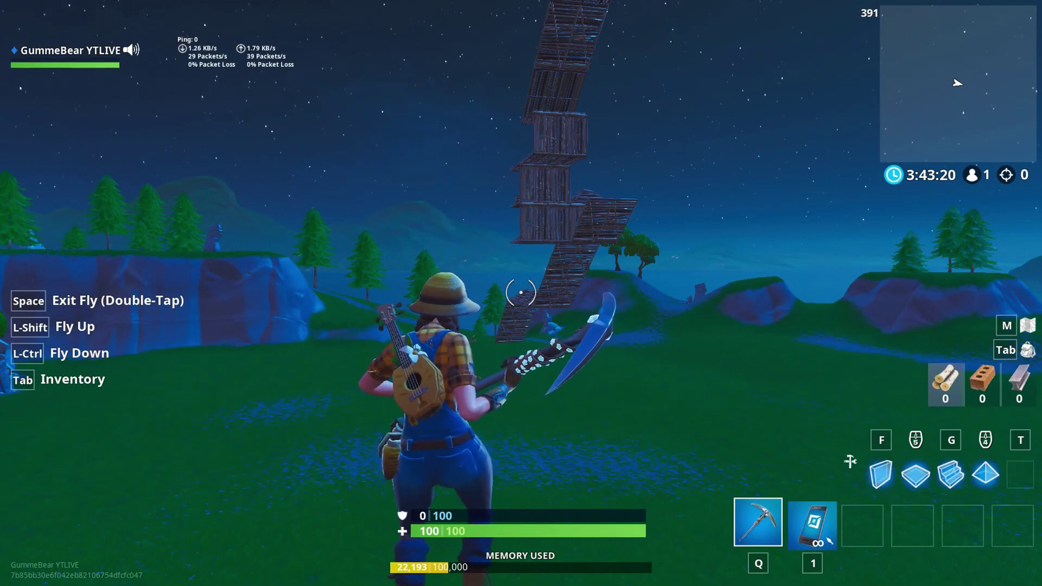
{"action": "key", "text": "w"}
{"action": "key", "text": "shift"}
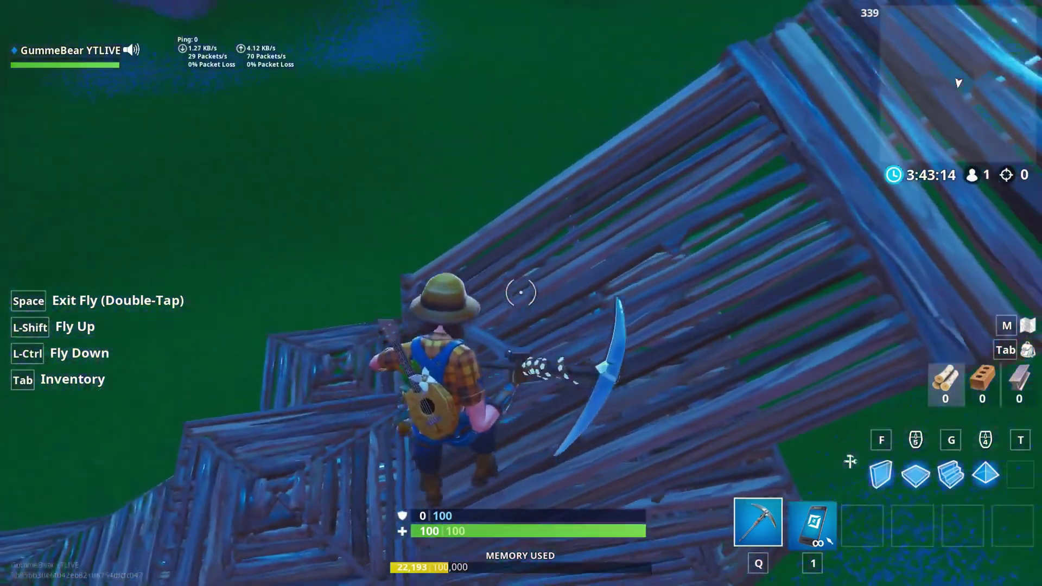
Land on the wooden structure, open one piece for editing, close the edit and fly back down to the grass
{"action": "key", "text": "space"}
{"action": "key", "text": "space"}
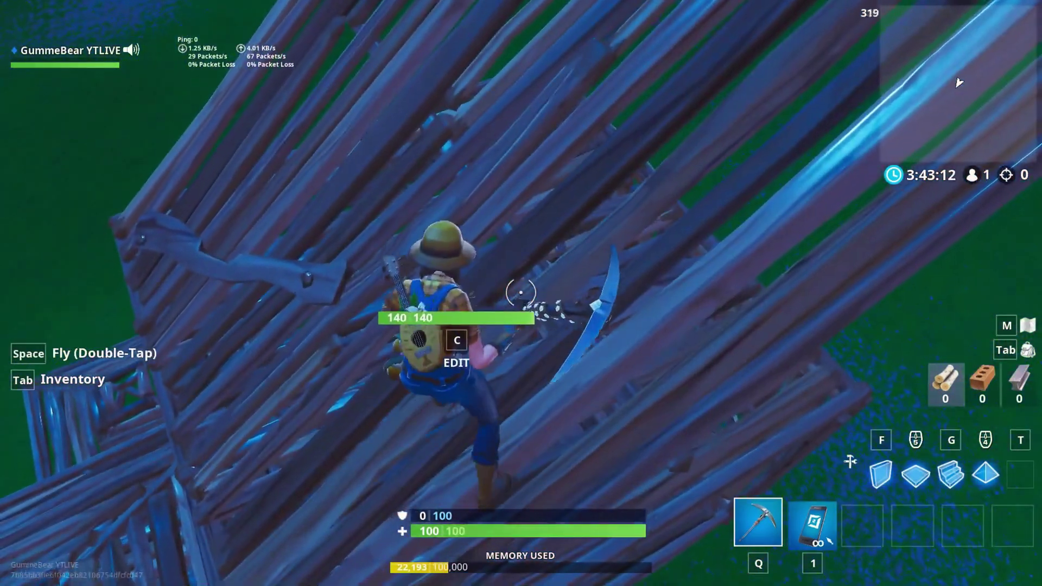
{"action": "key", "text": "c"}
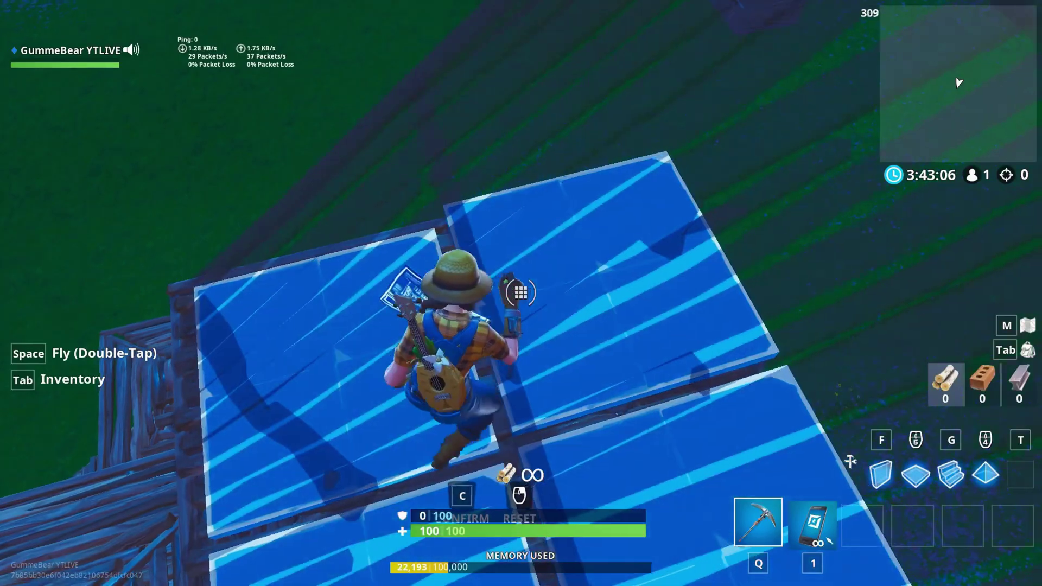
{"action": "key", "text": "c"}
{"action": "key", "text": "space"}
{"action": "key", "text": "space"}
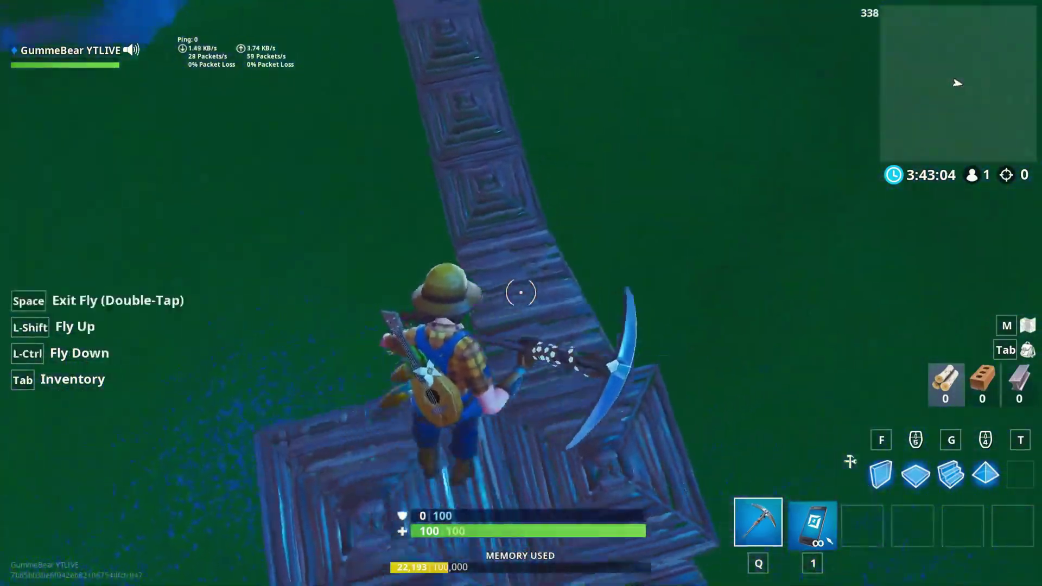
{"action": "key", "text": "space"}
{"action": "key", "text": "space"}
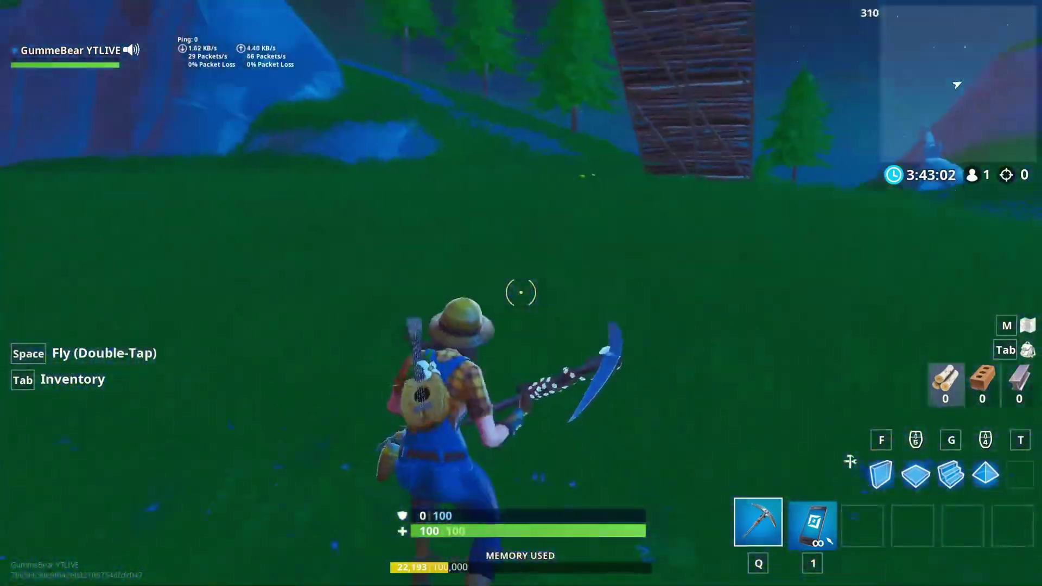
Build a wooden wall on the grass, edit it and fly up toward the wooden structure
{"action": "key", "text": "f"}
{"action": "key", "text": "w"}
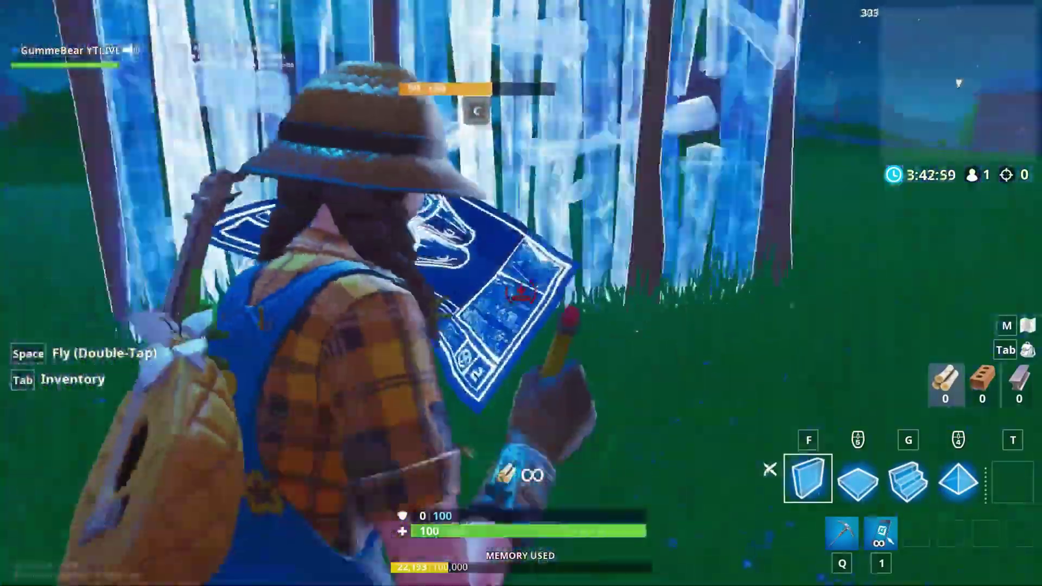
{"action": "left_click", "coordinate": [521, 293]}
{"action": "left_click", "coordinate": [521, 293]}
{"action": "key", "text": "c"}
{"action": "left_click", "coordinate": [521, 293]}
{"action": "key", "text": "c"}
{"action": "key", "text": "space"}
{"action": "key", "text": "space"}
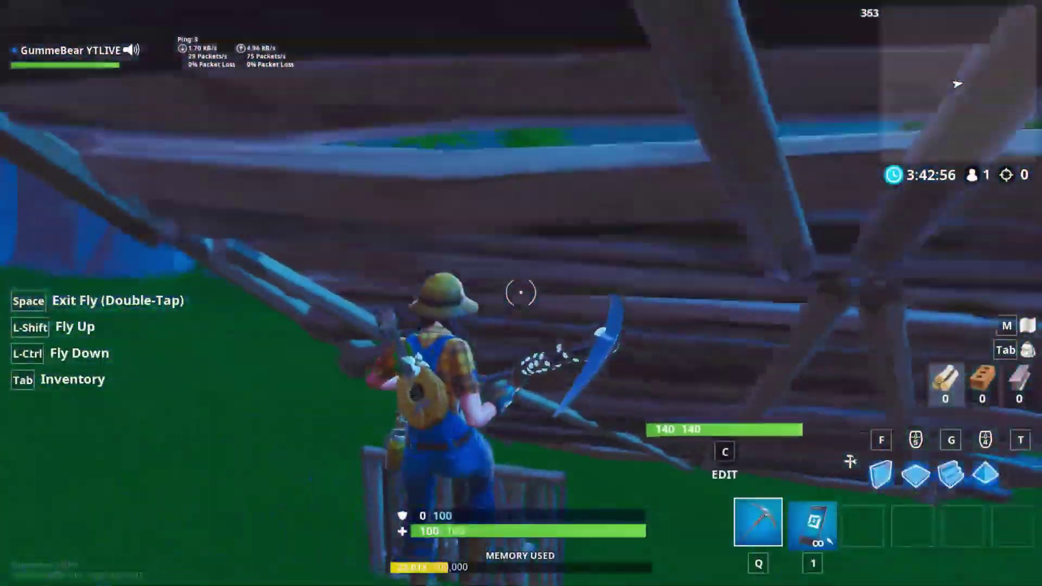
Land on the wooden pyramid, open it for editing and confirm the edit
{"action": "key", "text": "w"}
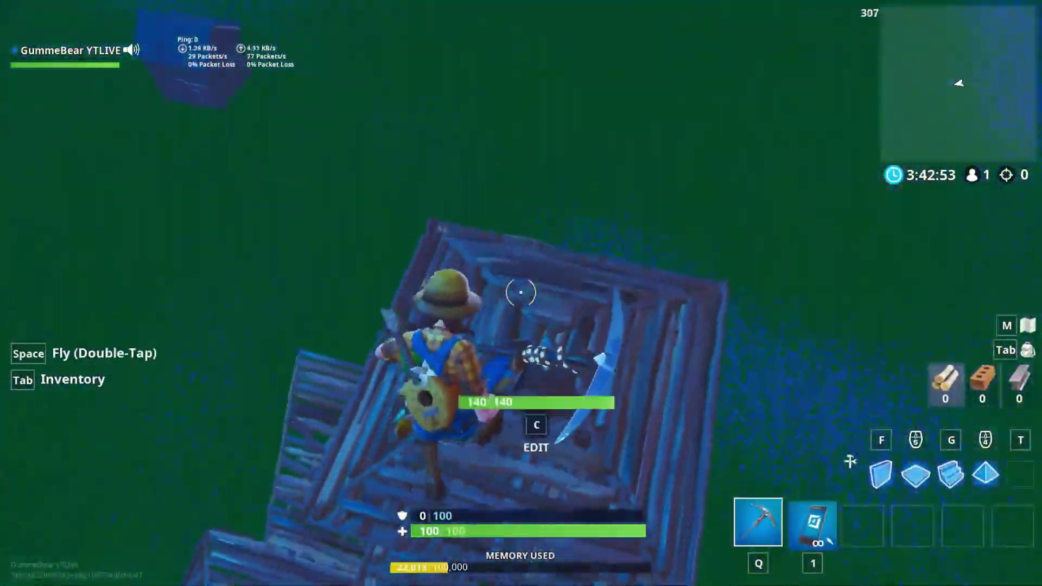
{"action": "left_click", "coordinate": [521, 293]}
{"action": "key", "text": "c"}
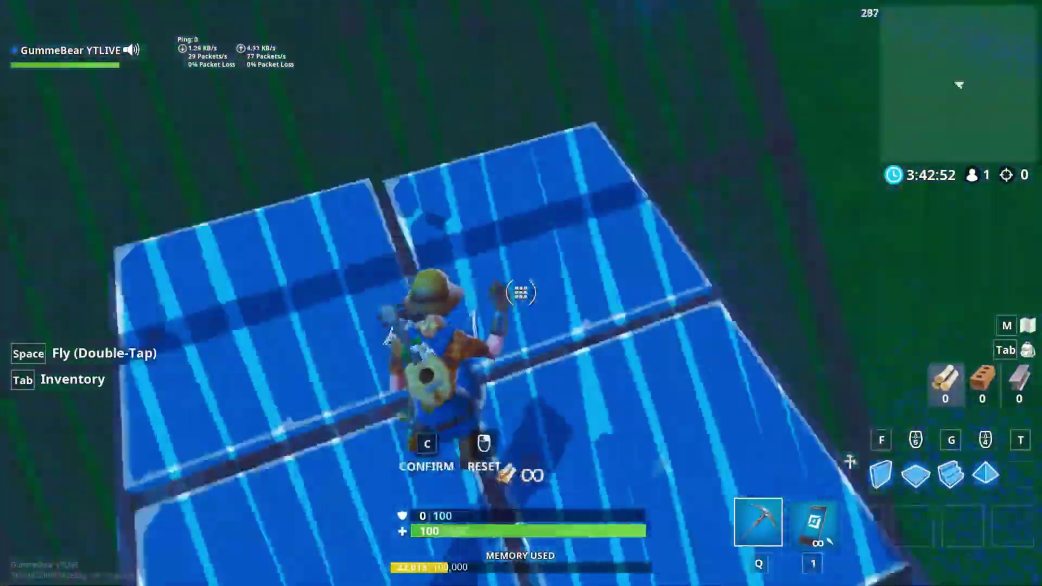
{"action": "left_click", "coordinate": [521, 293]}
{"action": "key", "text": "c"}
Place wooden floor pieces beside the pyramid and switch back to the pickaxe
{"action": "left_click", "coordinate": [521, 293]}
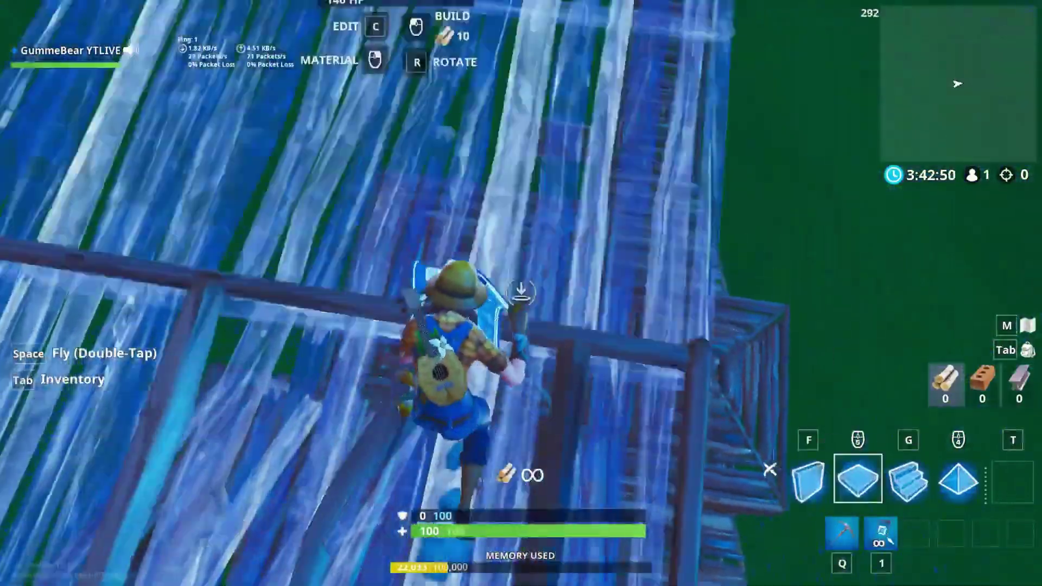
{"action": "key", "text": "q"}
{"action": "left_click", "coordinate": [521, 293]}
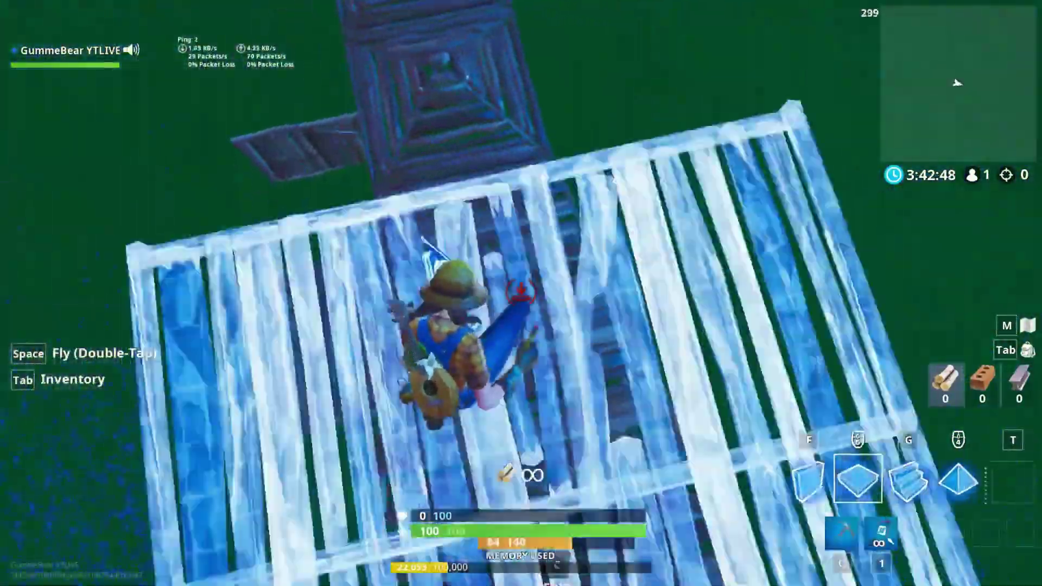
{"action": "key", "text": "q"}
{"action": "key", "text": "space"}
{"action": "left_click", "coordinate": [521, 293]}
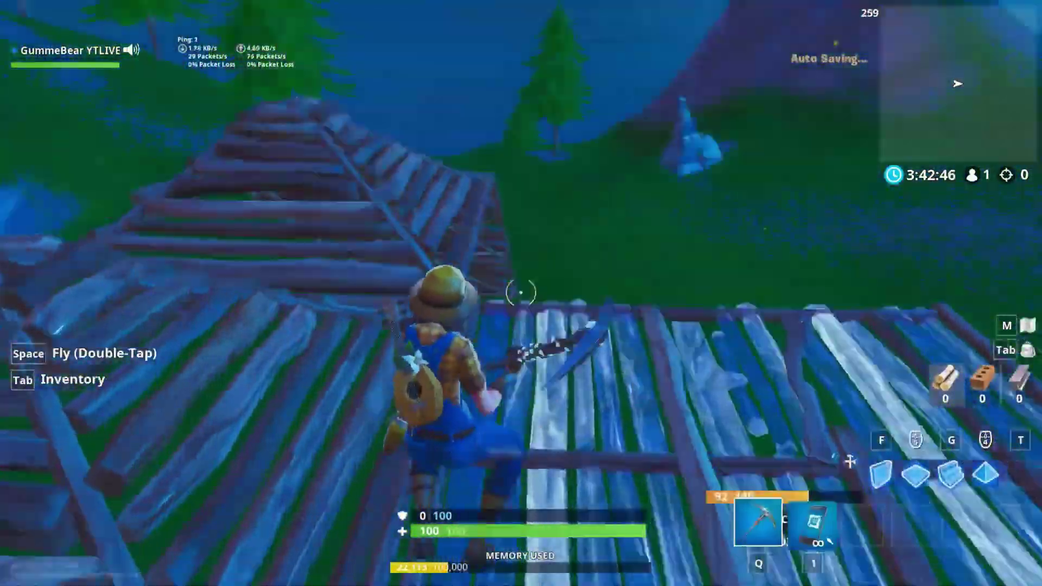
{"action": "left_click", "coordinate": [521, 293]}
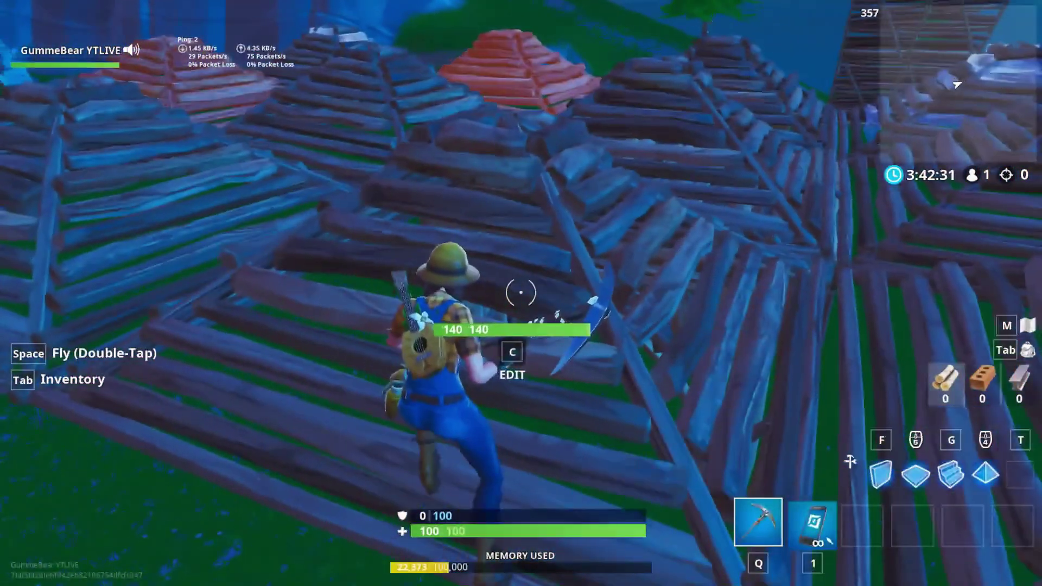
{"action": "key", "text": "w"}
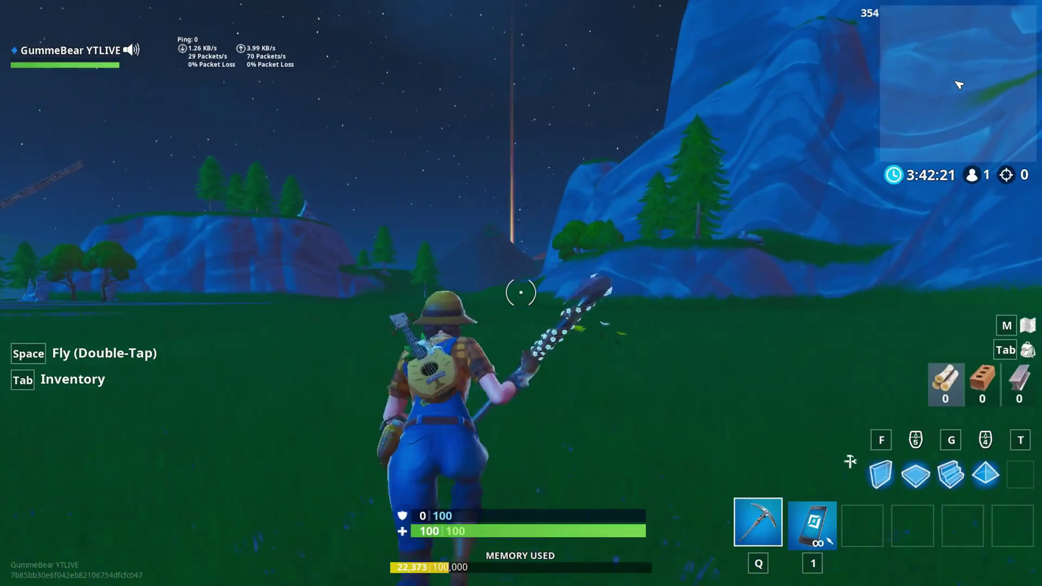
{"action": "key", "text": "w"}
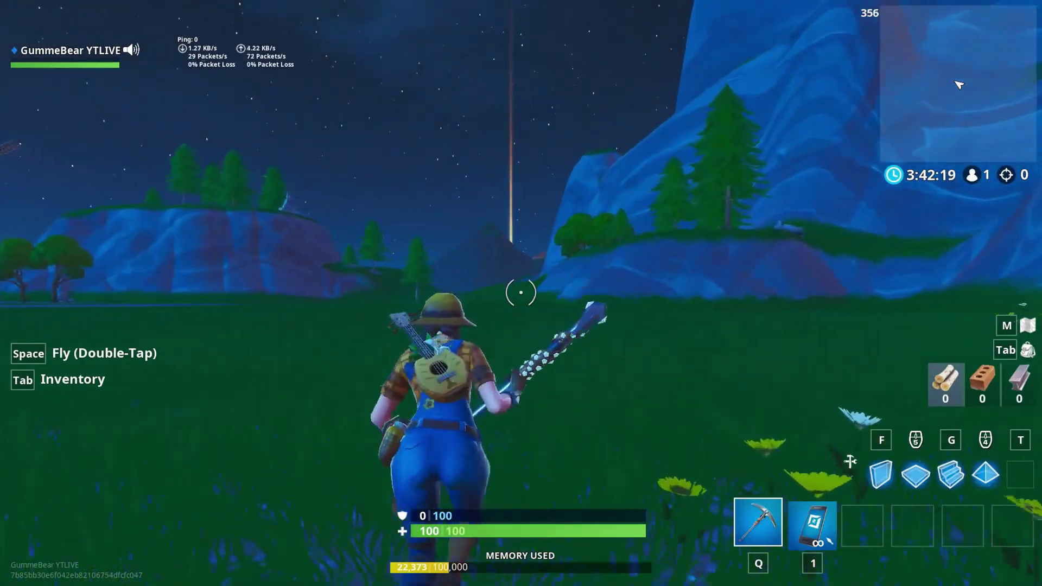
{"action": "key", "text": "w"}
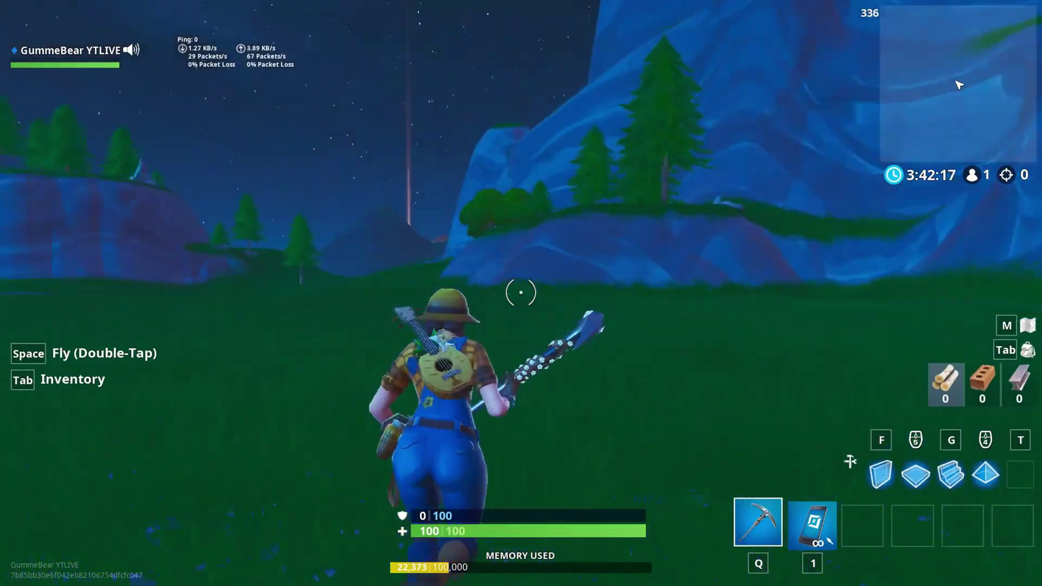